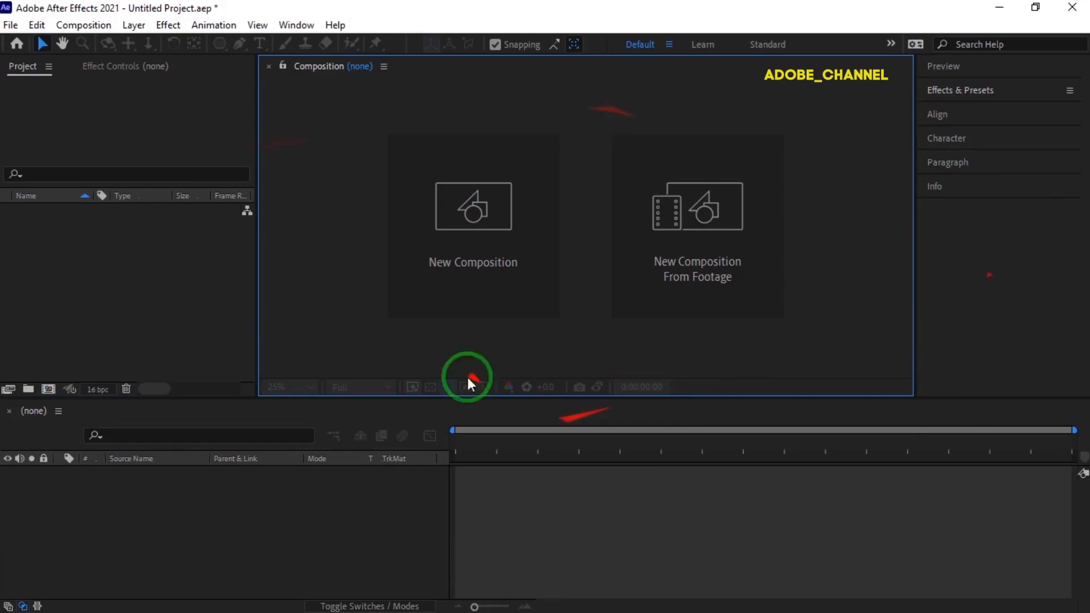
# - Create a 1920 × 1080 composition named "main" at 30 frames per second, lasting 10 seconds
pyautogui.click(489, 267)
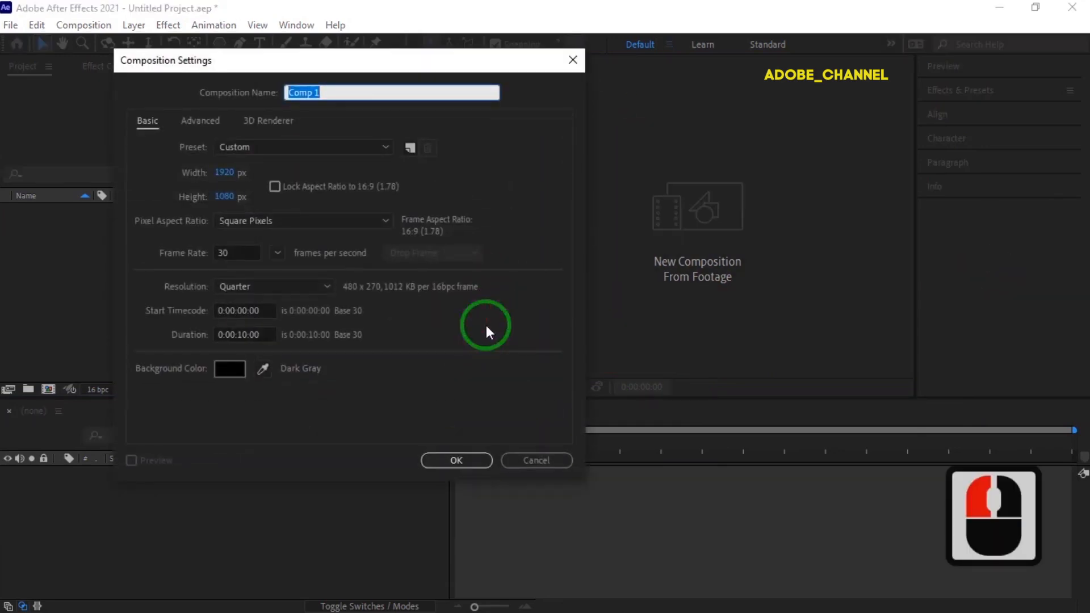
pyautogui.write('main')
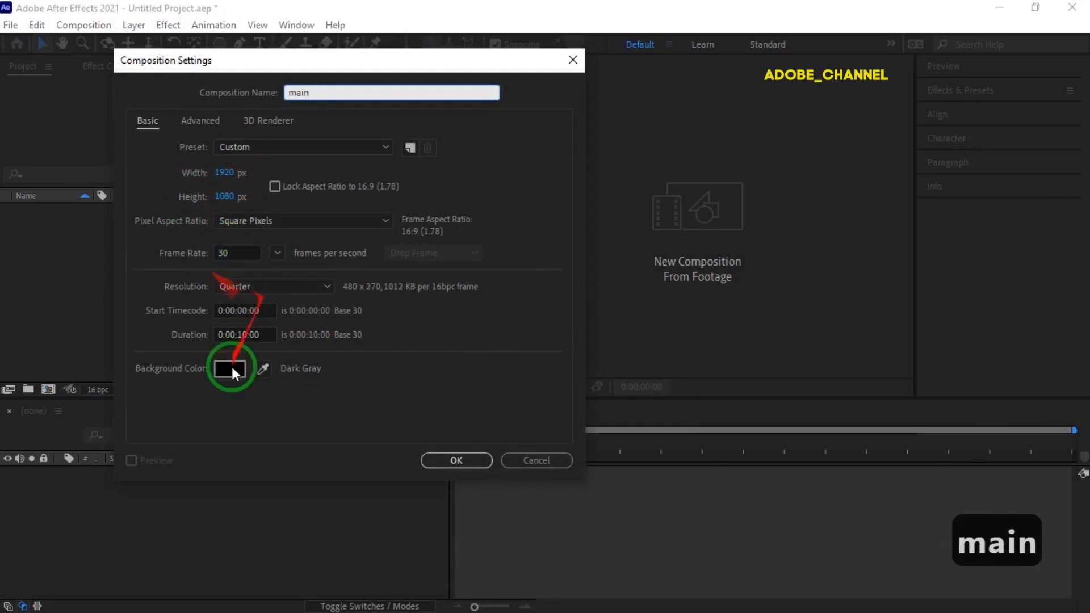
pyautogui.click(448, 461)
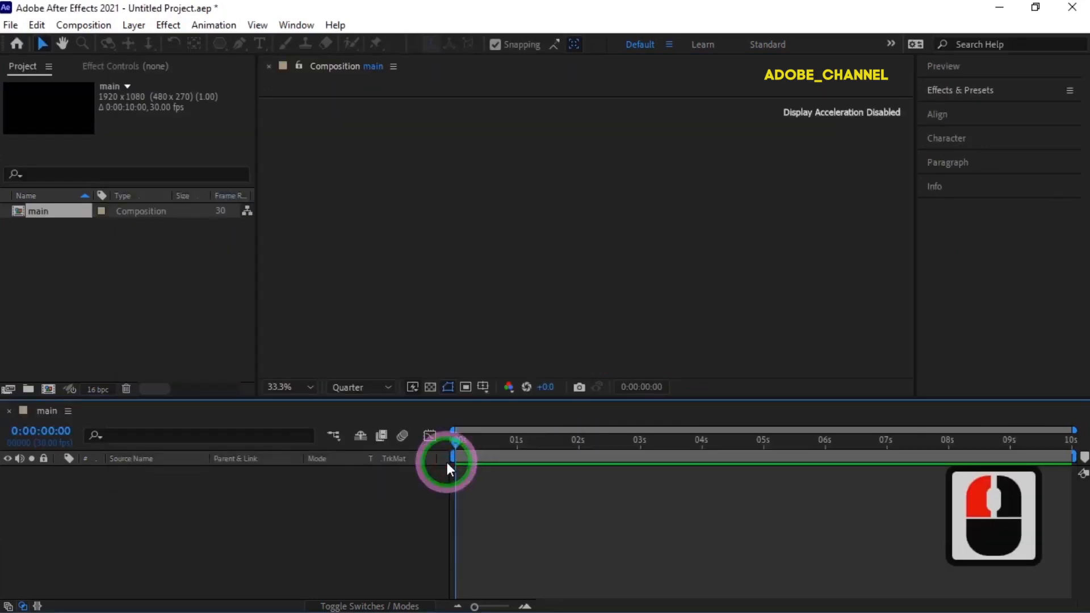
# - Create a second composition named "line" with its height set to 1920 px, making it 1920 × 1920
pyautogui.click(48, 391)
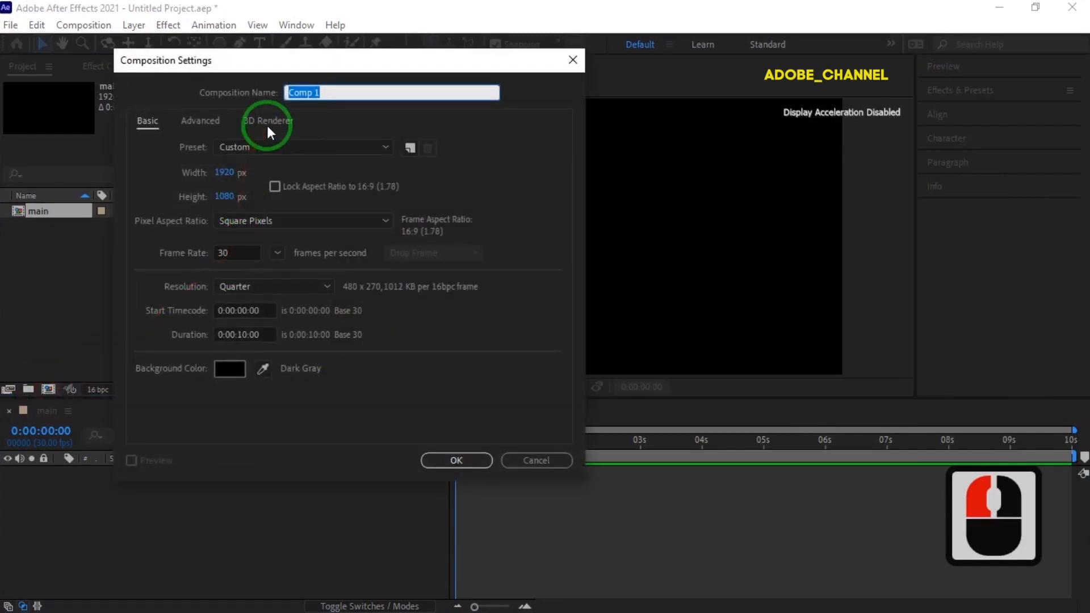
pyautogui.write('line')
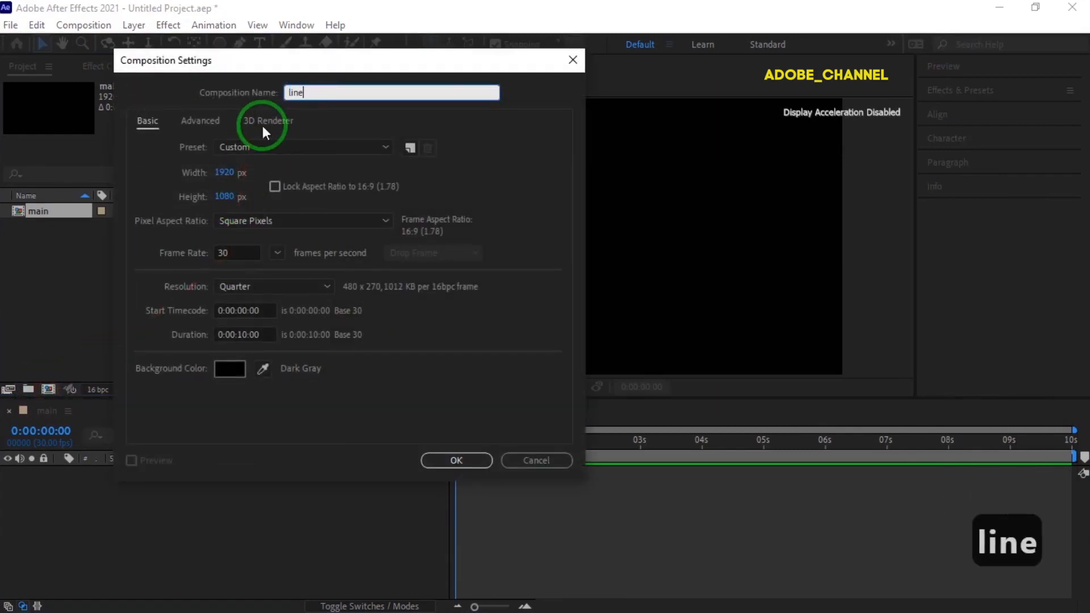
pyautogui.click(225, 196)
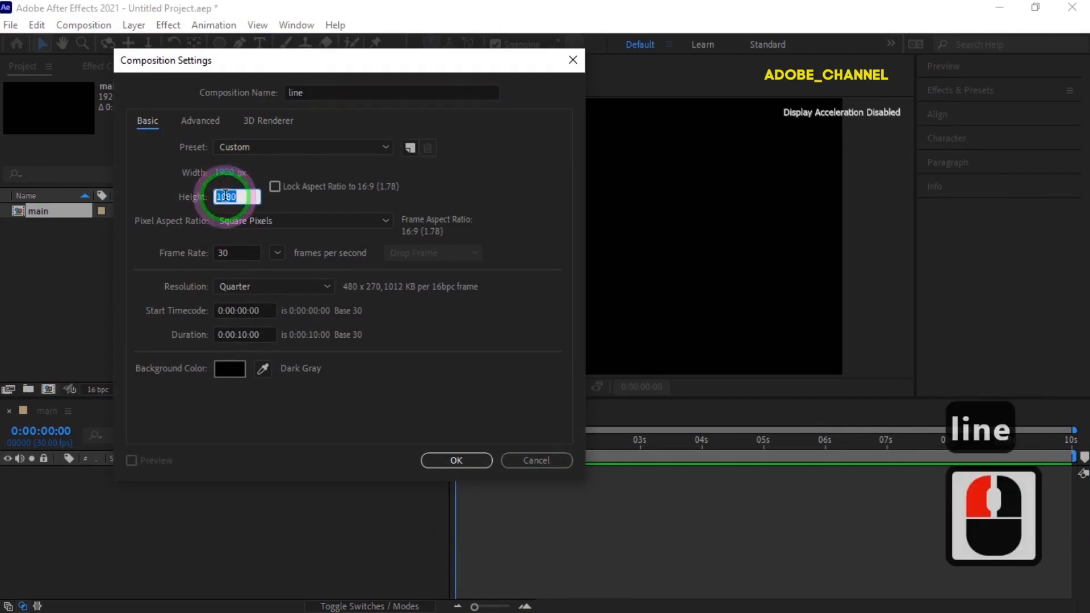
pyautogui.write('1920')
pyautogui.click(270, 206)
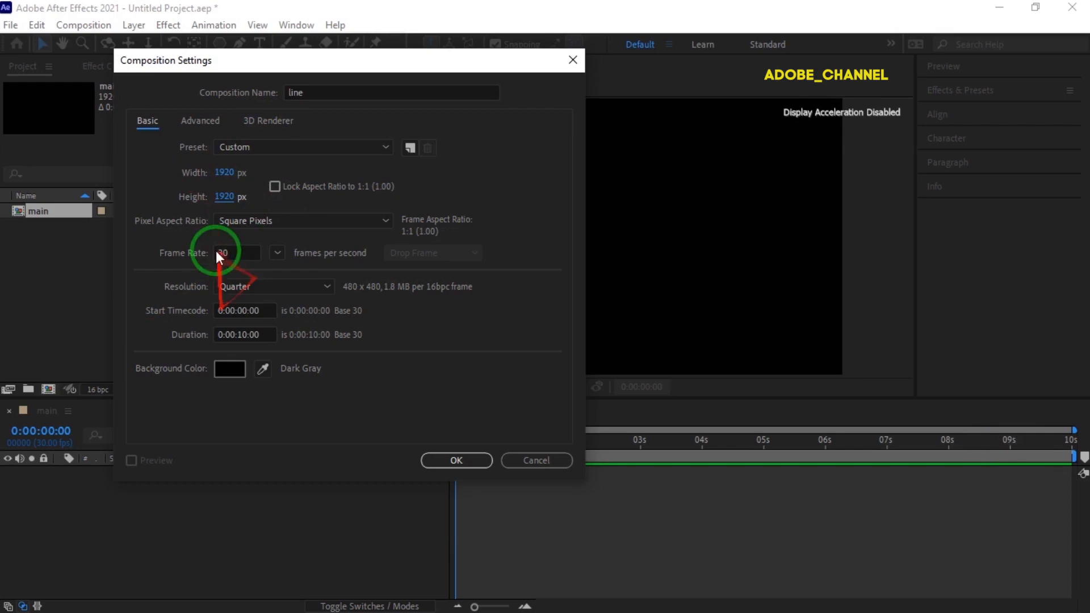
pyautogui.click(447, 461)
pyautogui.click(447, 461)
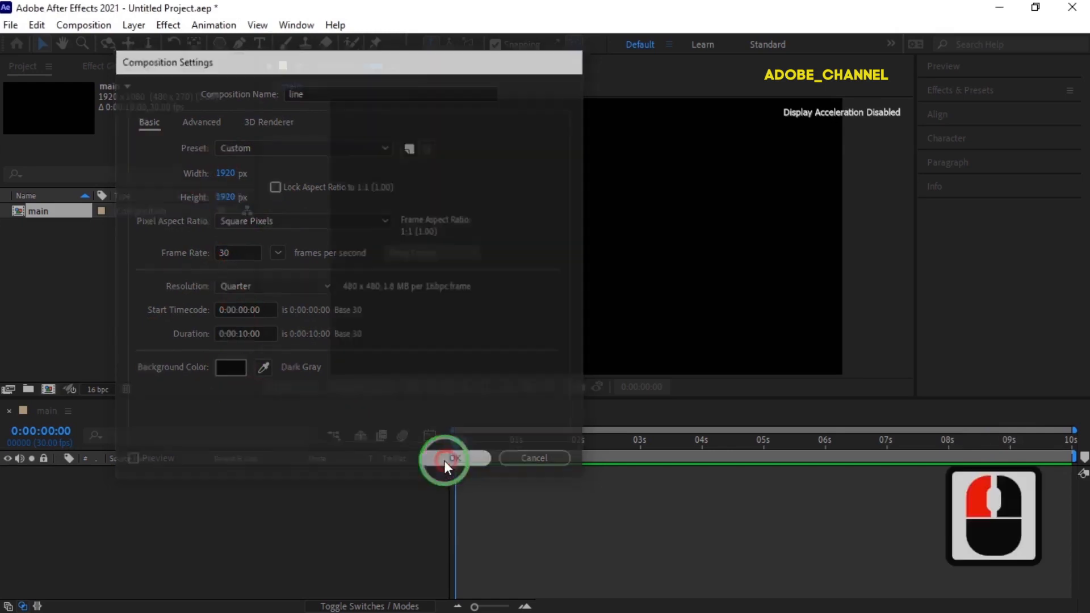
# - Add a black 1920 × 1920 solid named "line1" to the line composition
pyautogui.rightClick(180, 485)
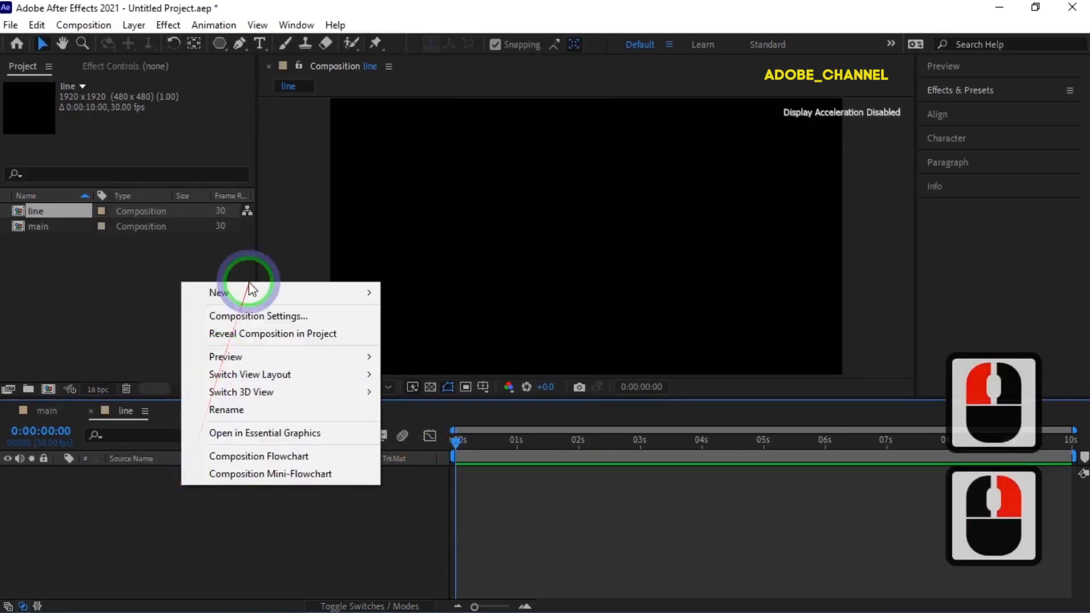
pyautogui.moveTo(250, 287)
pyautogui.click(420, 336)
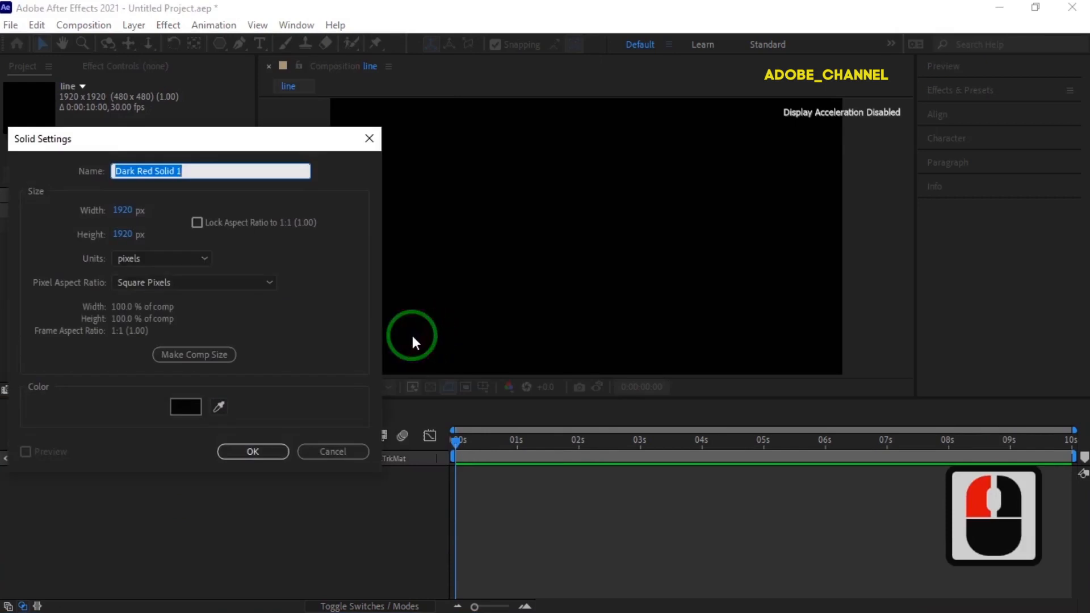
pyautogui.write('line')
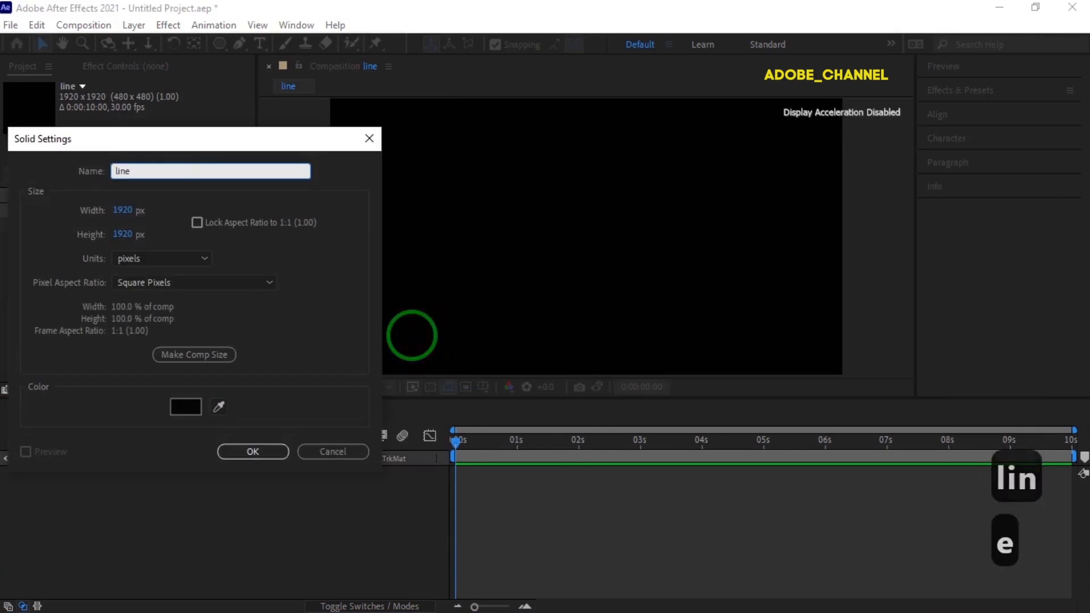
pyautogui.write('1')
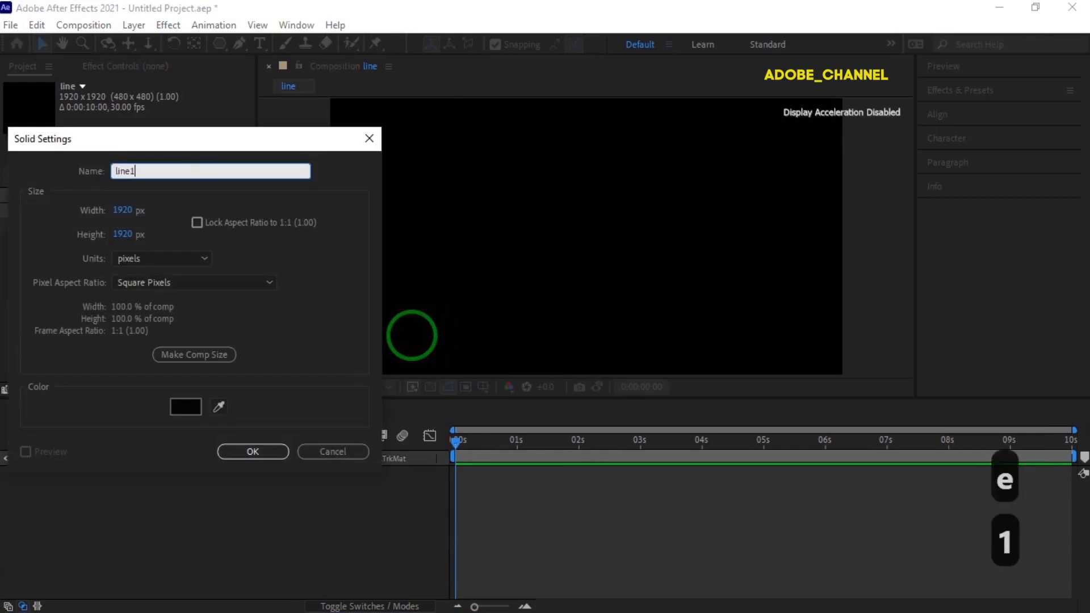
pyautogui.click(257, 456)
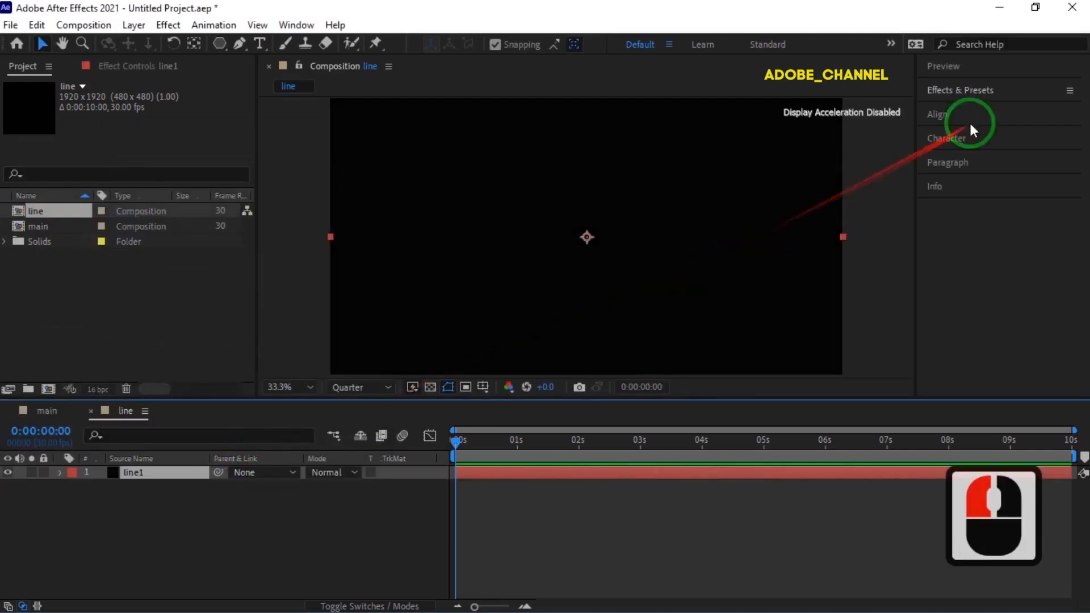
# - Find the Saber effect and apply it to the line1 solid
pyautogui.click(1013, 88)
pyautogui.click(966, 112)
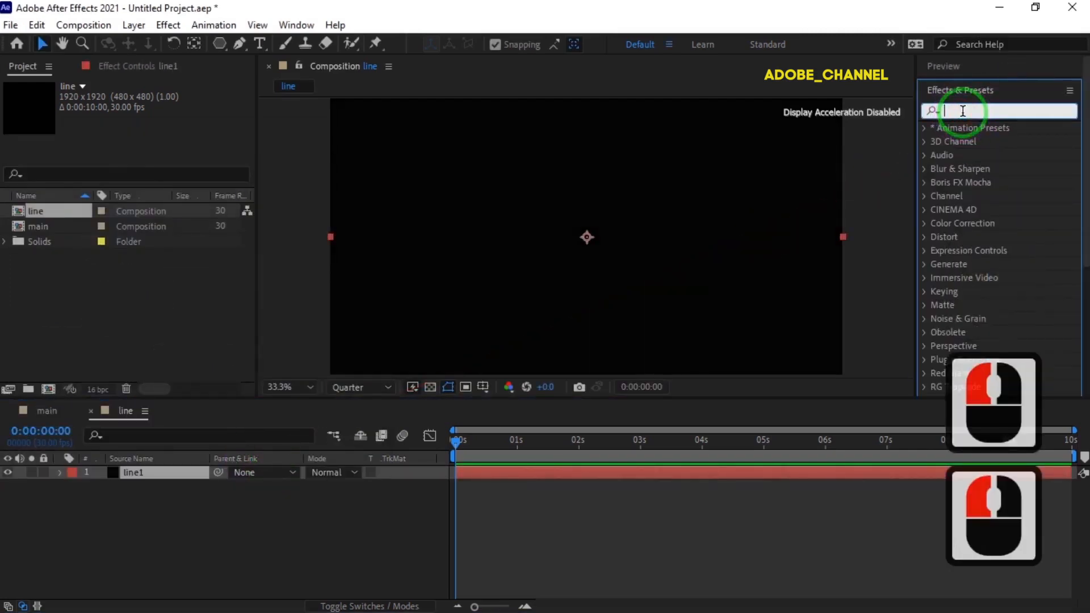
pyautogui.write('saber')
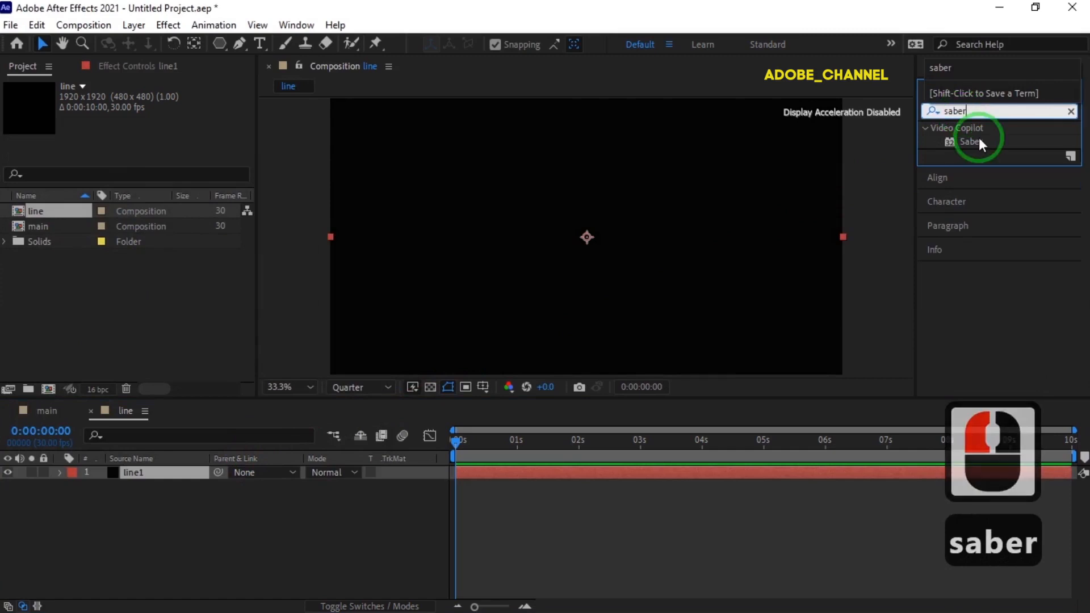
pyautogui.doubleClick(976, 141)
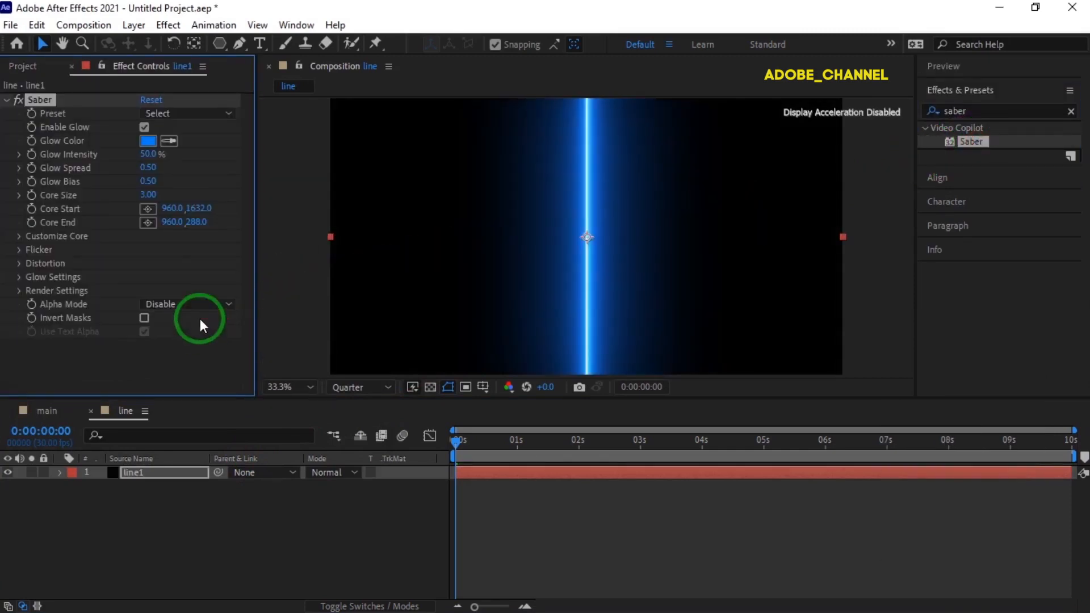
# - Set the Saber effect's Glow Color to orange-yellow FFB400
pyautogui.click(148, 141)
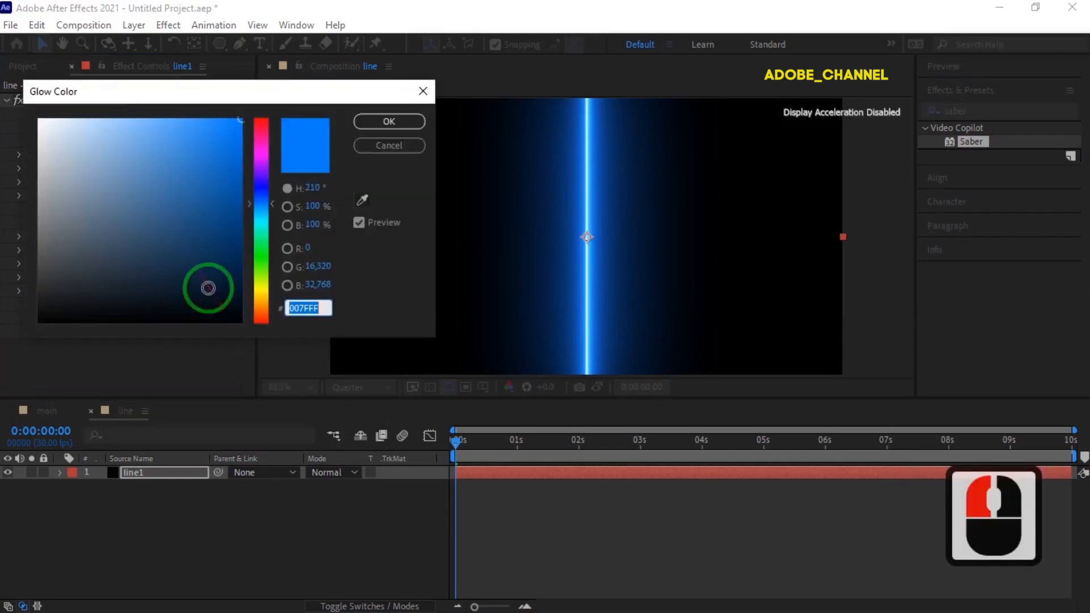
pyautogui.write('FF')
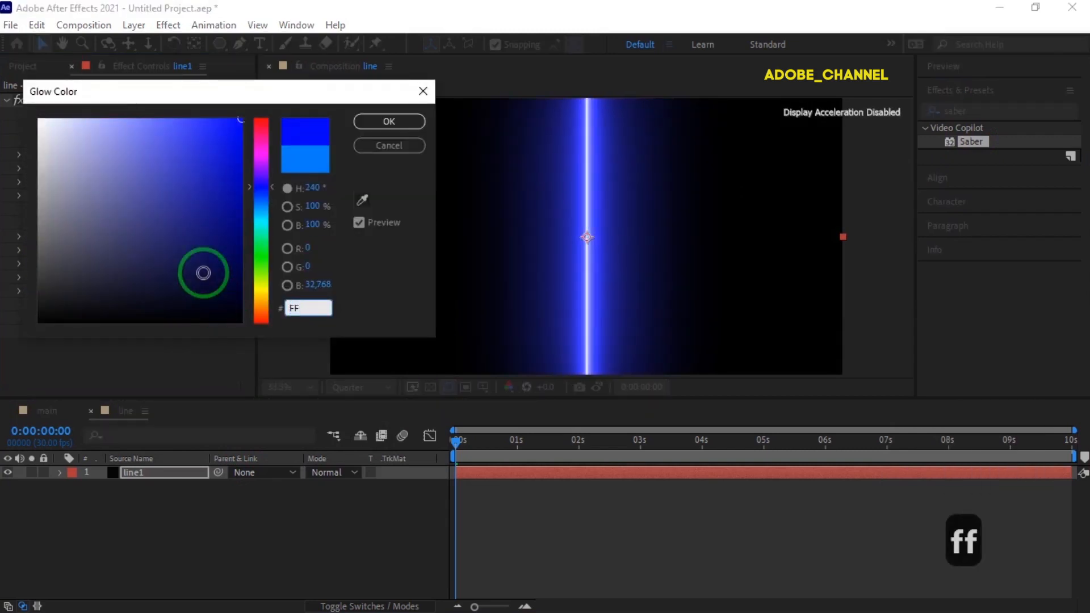
pyautogui.write('B400')
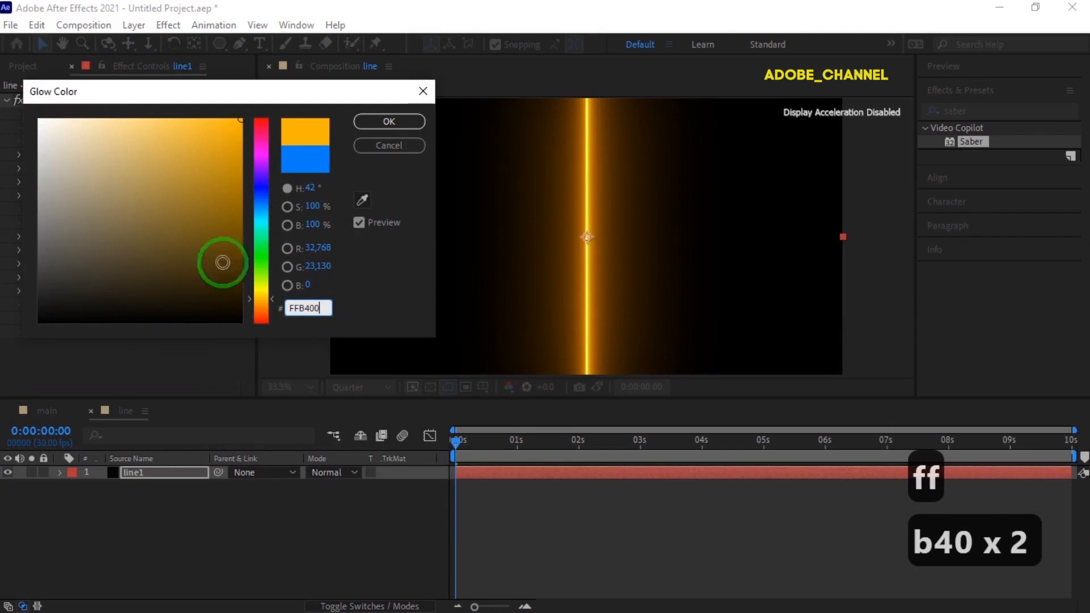
pyautogui.click(401, 121)
pyautogui.click(347, 138)
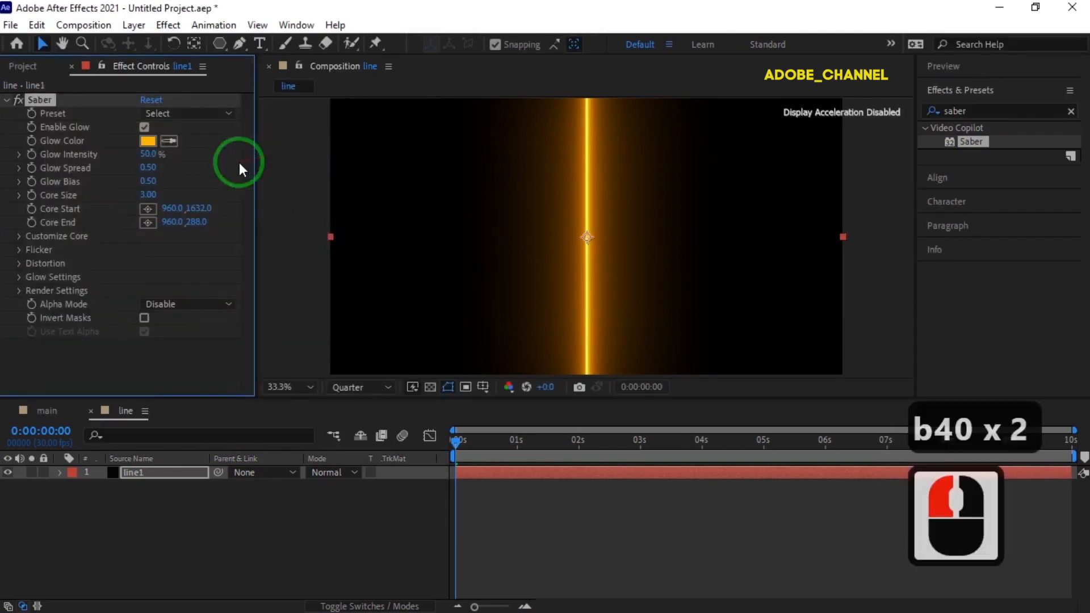
# - Set Saber's Core Start to 960, 960 and its Core End to 1920, 0 so the beam runs from the centre to the upper-right corner
pyautogui.click(196, 208)
pyautogui.write('960')
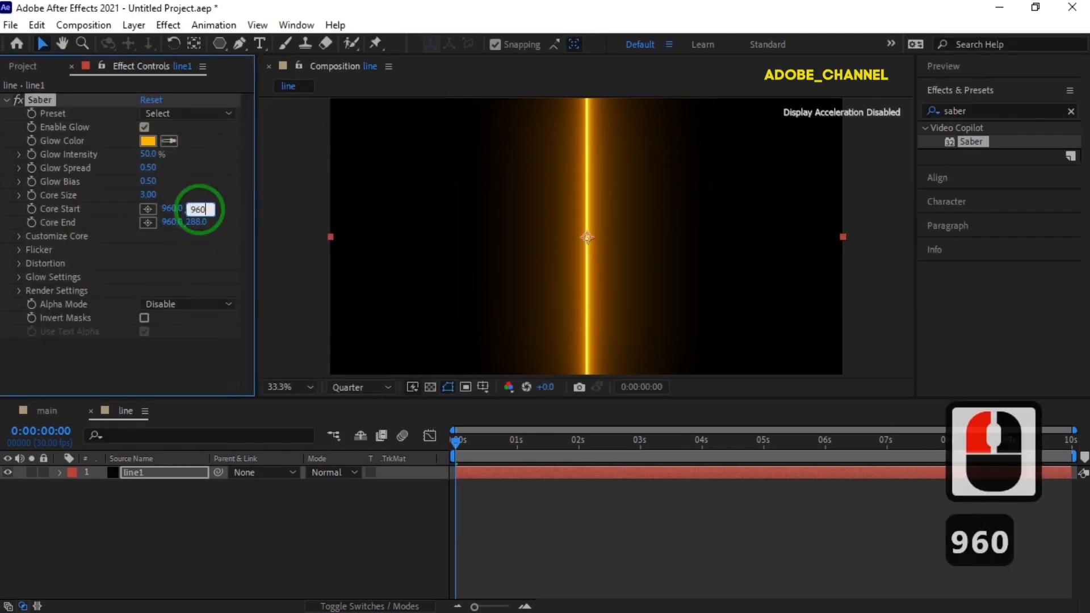
pyautogui.press('Return')
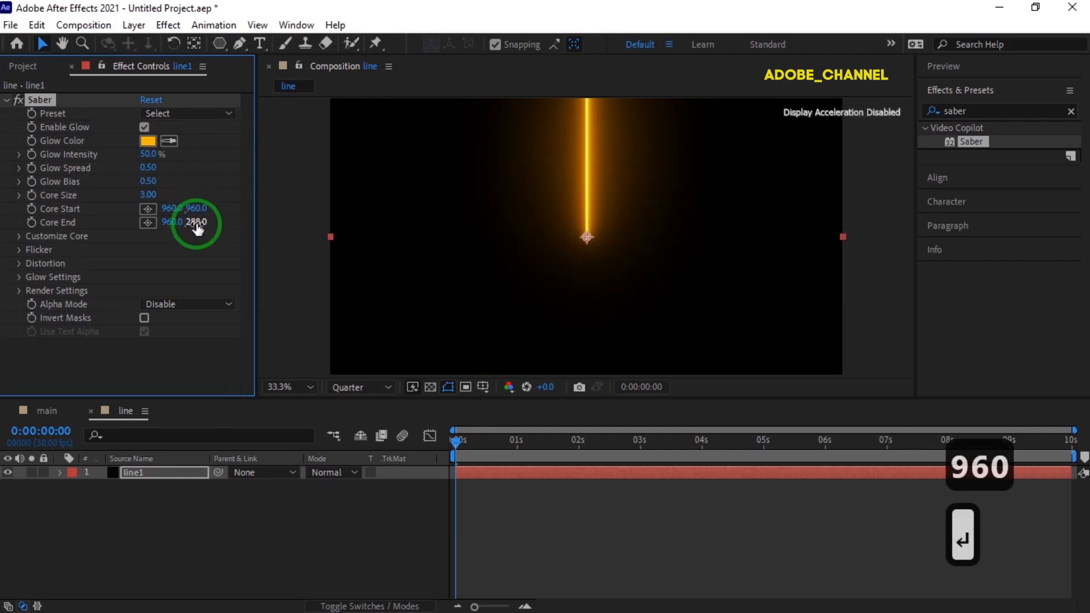
pyautogui.click(197, 223)
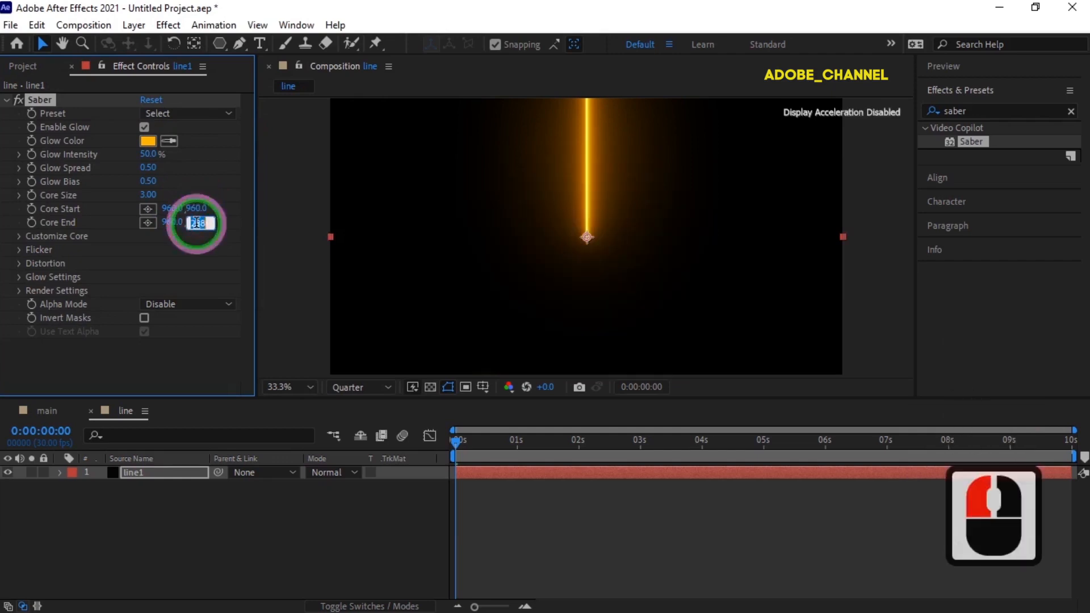
pyautogui.write('0')
pyautogui.press('Return')
pyautogui.click(173, 222)
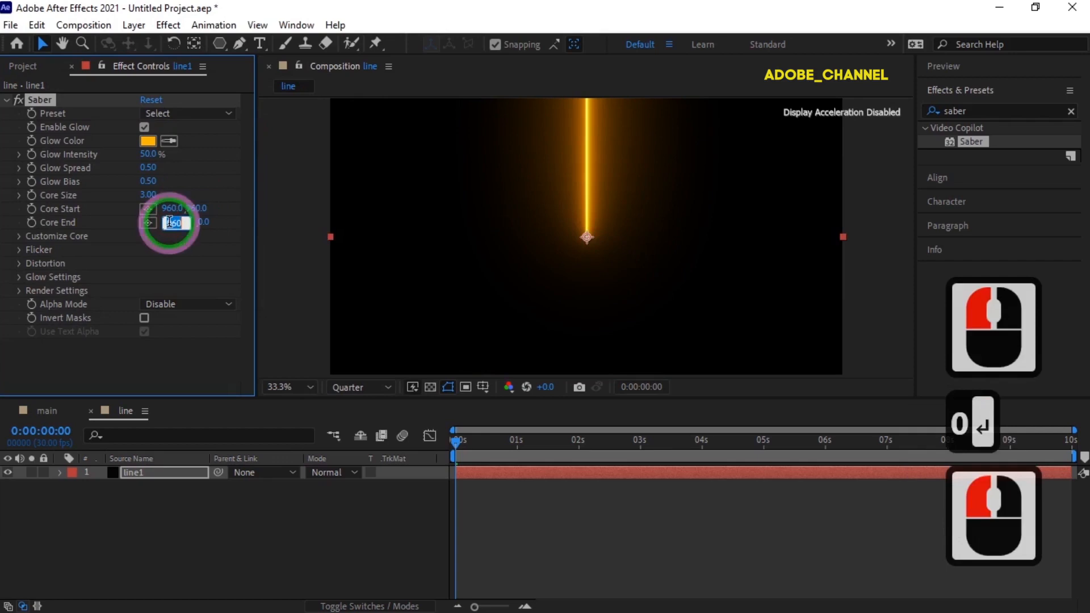
pyautogui.write('1920')
pyautogui.press('Return')
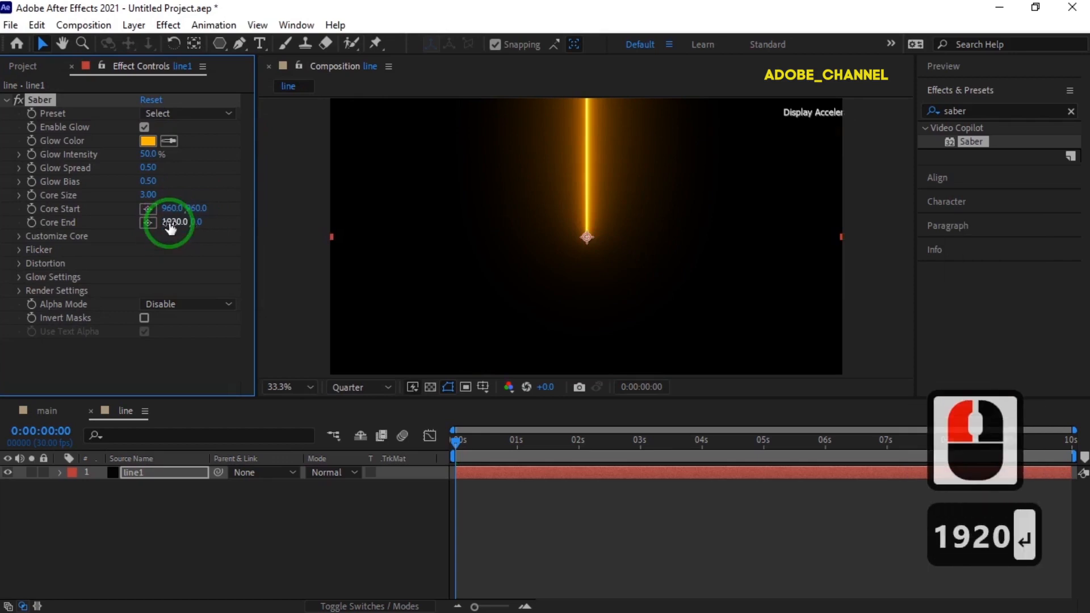
pyautogui.moveTo(315, 388); pyautogui.dragTo(307, 107)
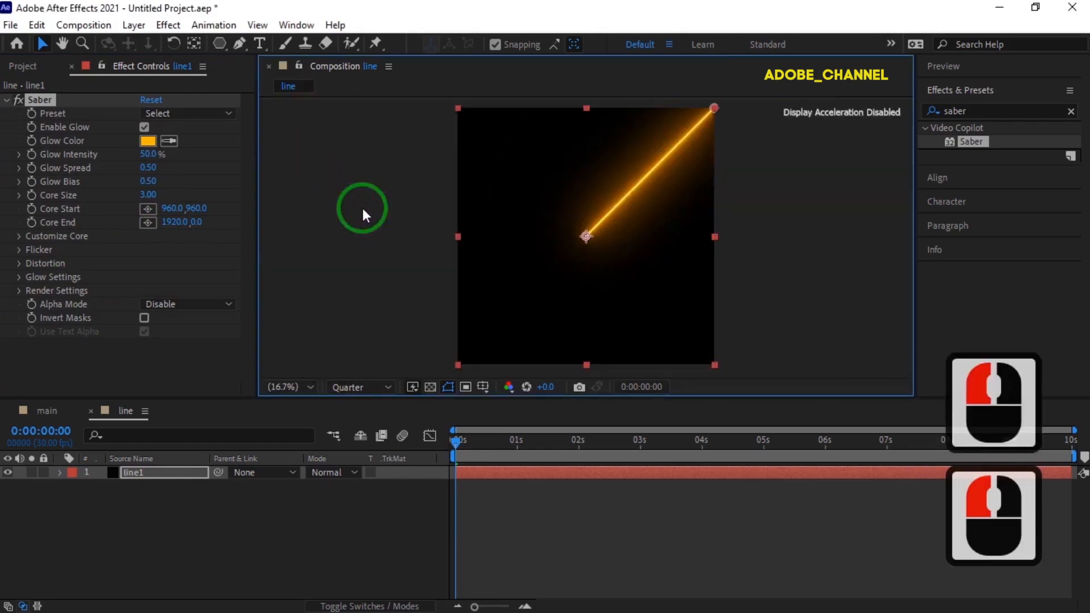
# - Animate Saber's Start Offset with keyframes of 0% at 0:00:00:00 and 100% at 0:00:01:00
pyautogui.click(19, 236)
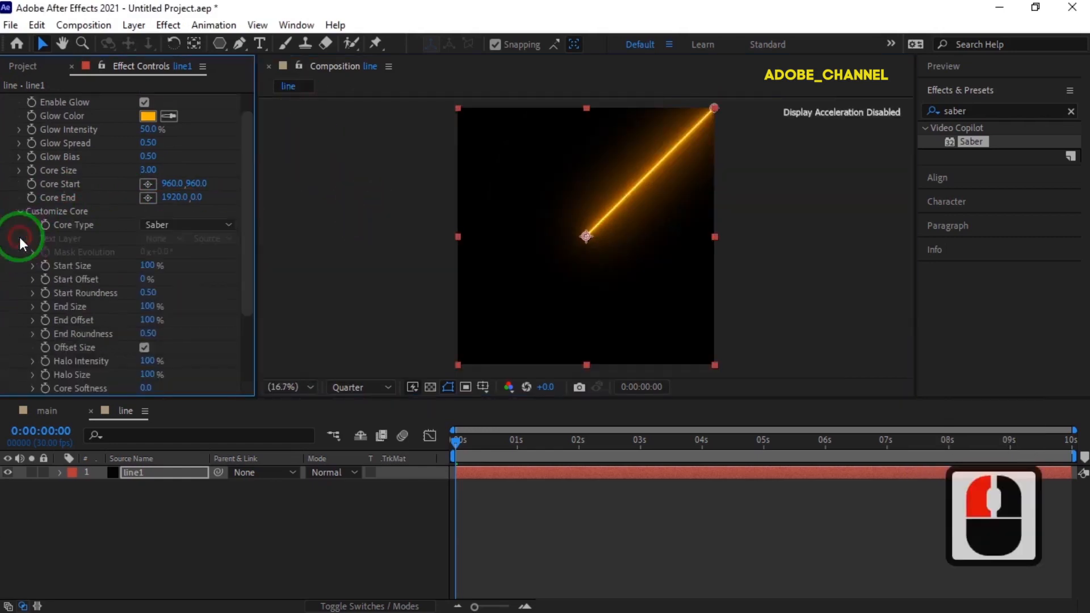
pyautogui.click(44, 277)
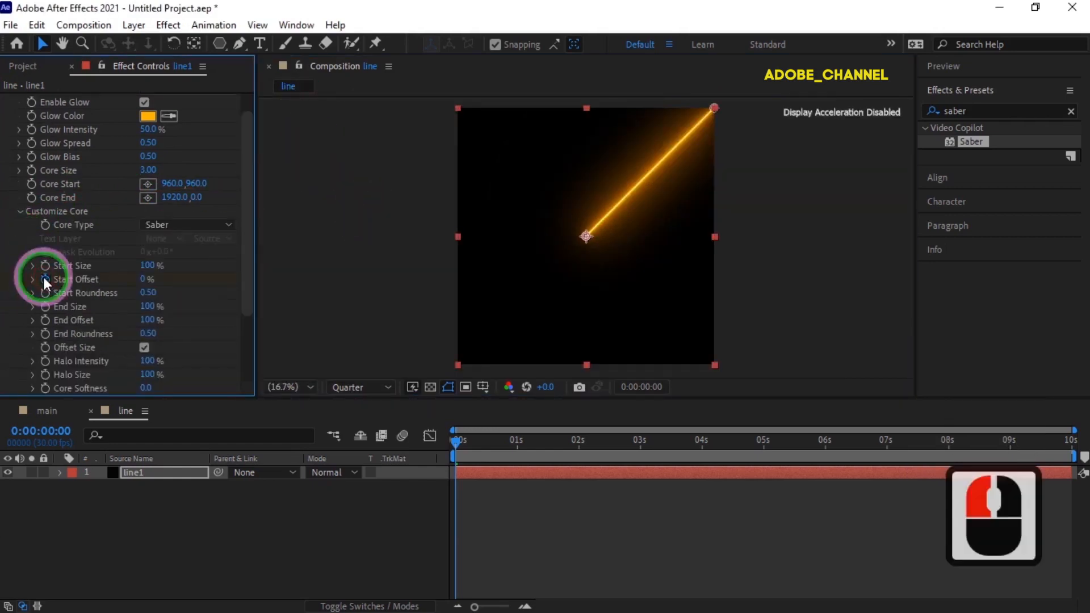
pyautogui.click(48, 427)
pyautogui.write('100')
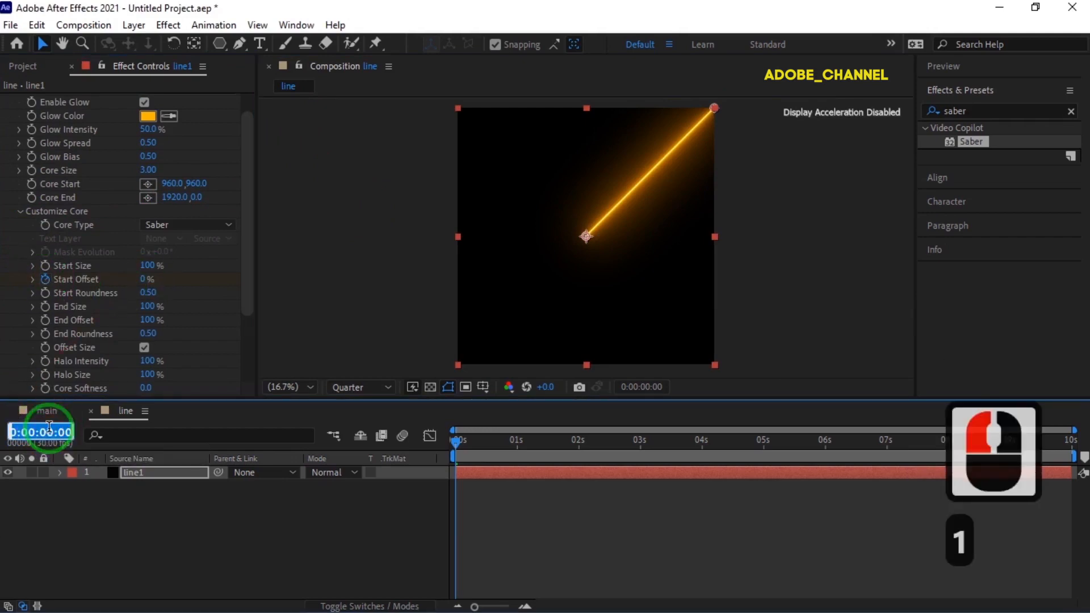
pyautogui.press('Return')
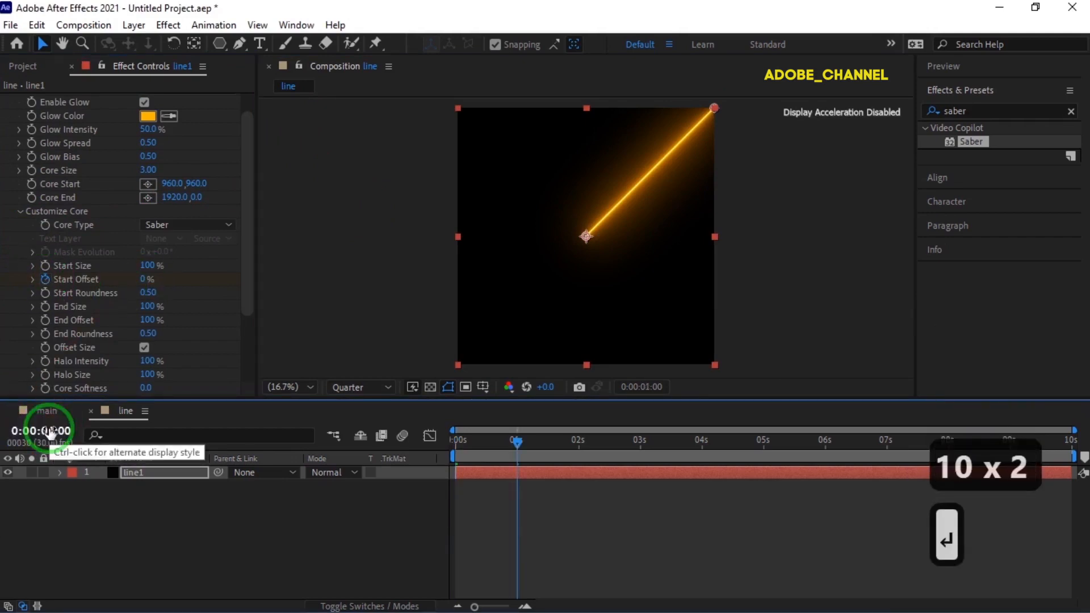
pyautogui.click(144, 278)
pyautogui.write('100')
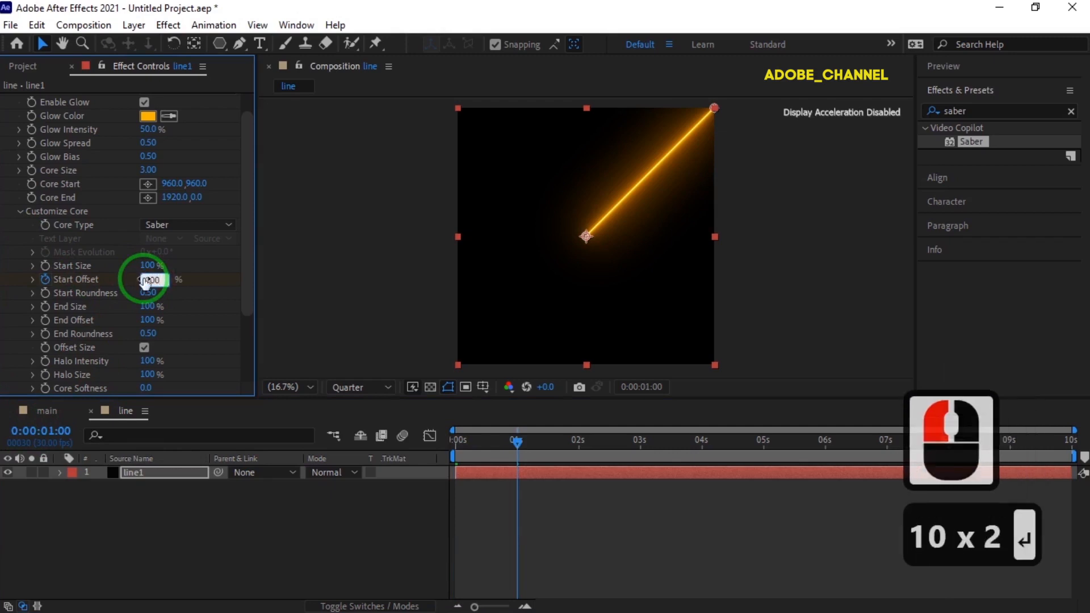
# - Move the current time of the line composition to 0:00:00:15
pyautogui.click(42, 431)
pyautogui.write('15')
pyautogui.press('Return')
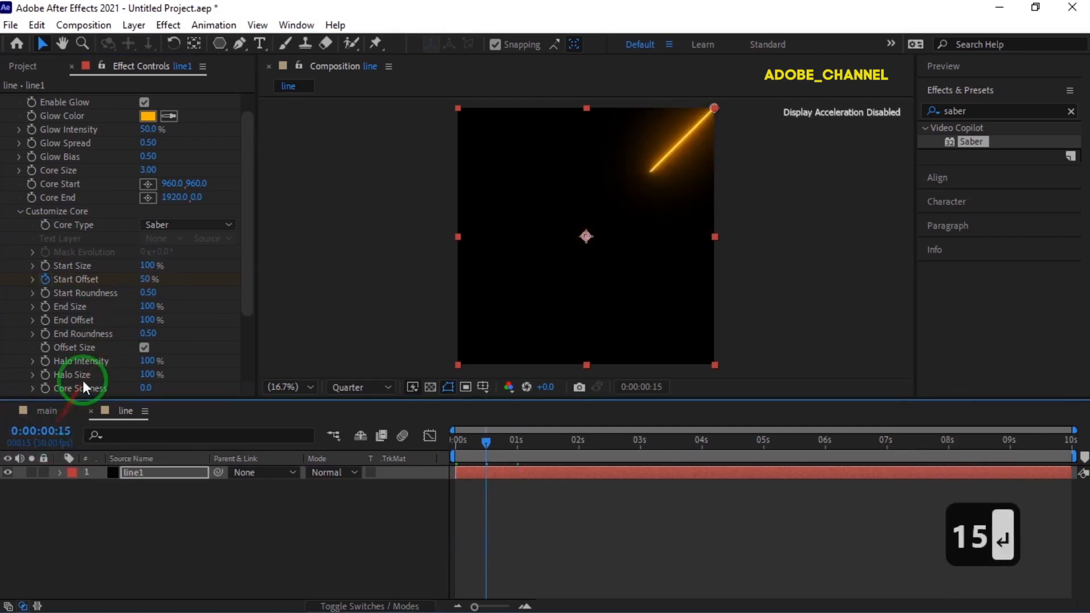
# - Try to animate Saber's End Size, starting with a keyframe at 0:00:00:15 and moving the current time to 0:00:01:15
pyautogui.click(46, 307)
pyautogui.click(42, 431)
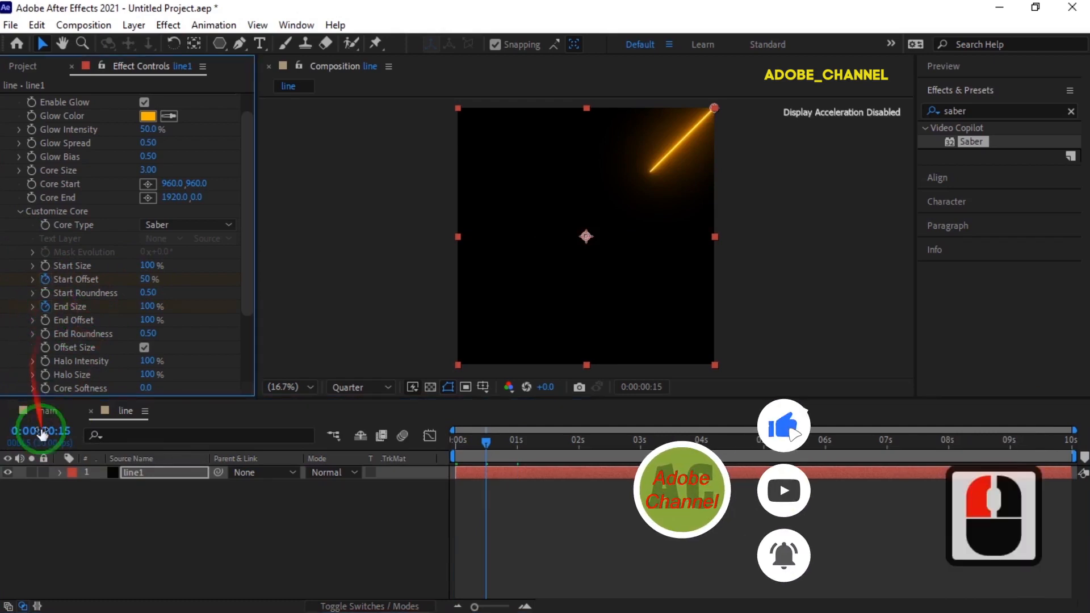
pyautogui.write('115')
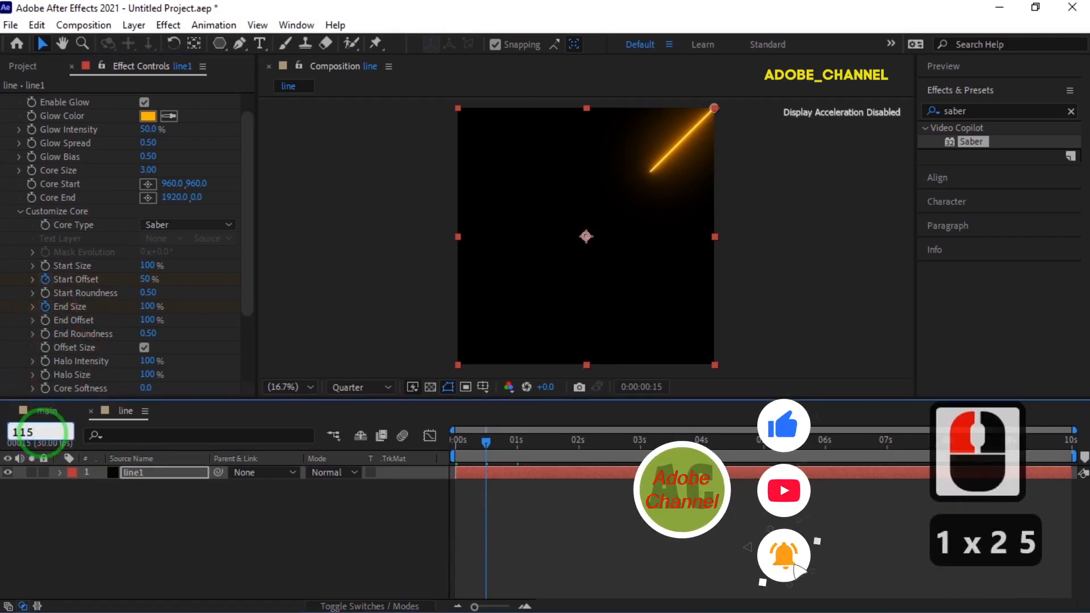
pyautogui.press('Return')
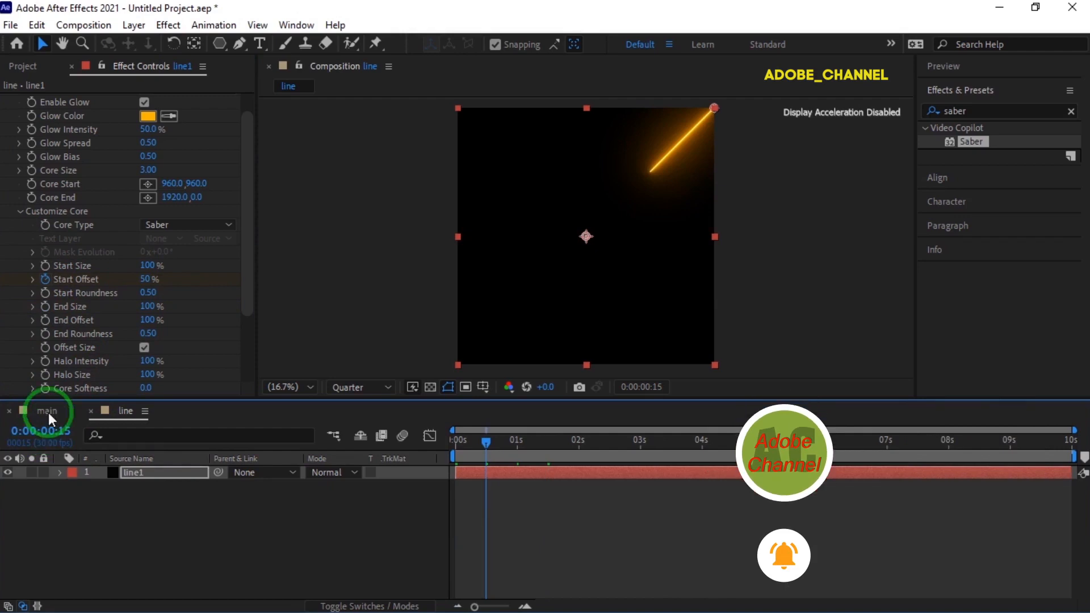
# - Animate Saber's End Offset with keyframes of 0% at 0:00:00:15 and 100% at 0:00:01:15
pyautogui.click(46, 321)
pyautogui.click(148, 320)
pyautogui.write('0')
pyautogui.press('Return')
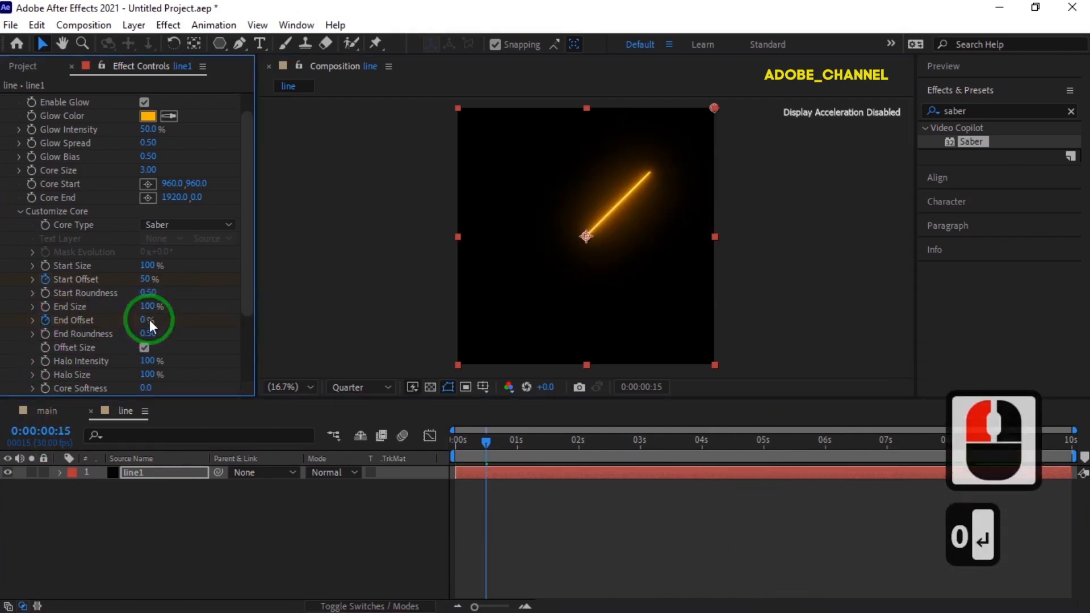
pyautogui.click(46, 431)
pyautogui.write('115')
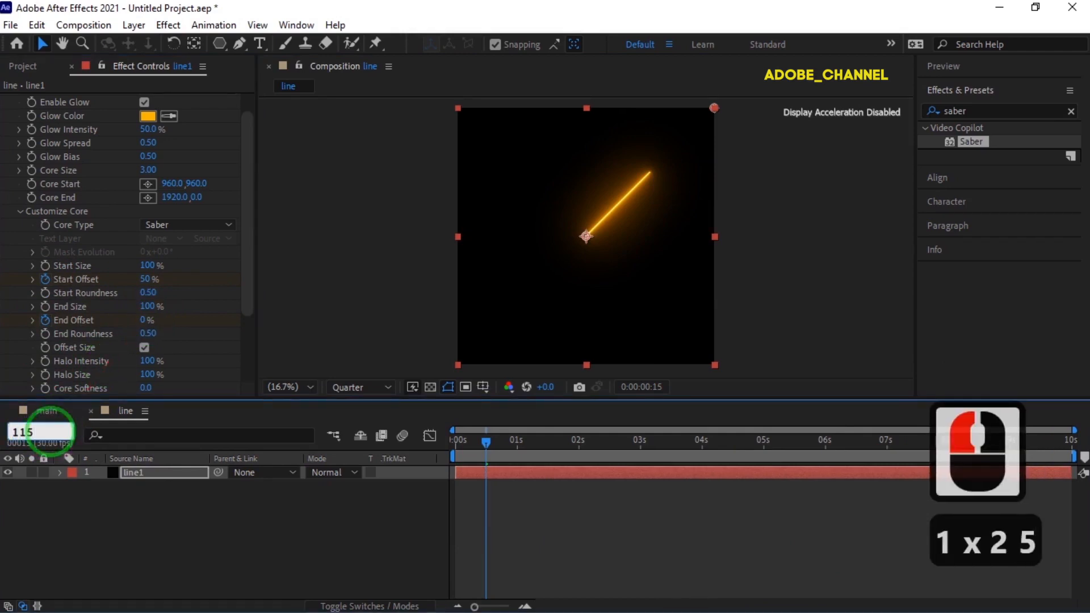
pyautogui.press('Return')
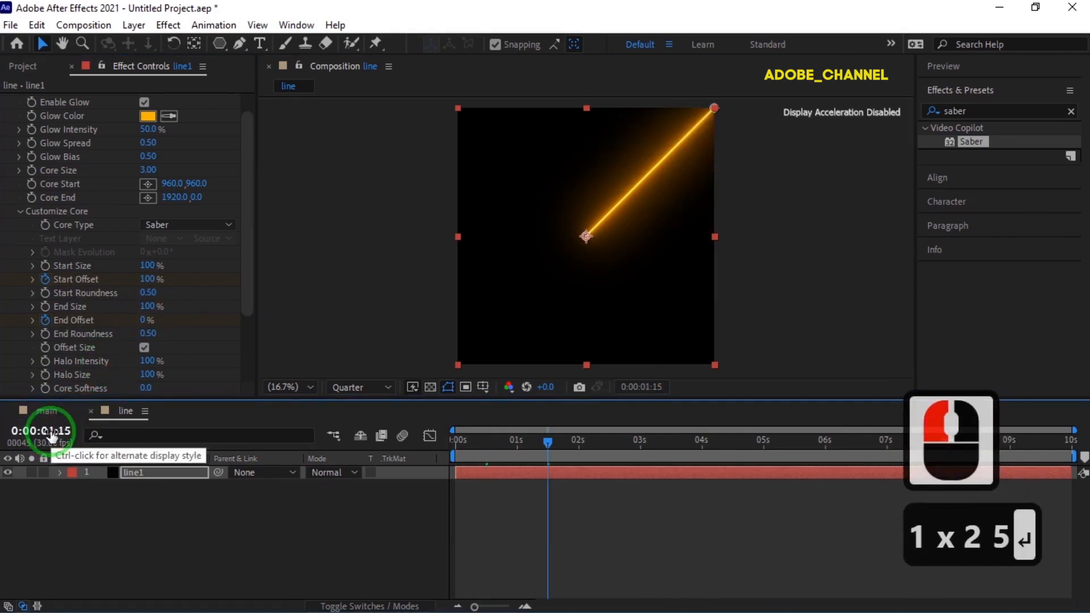
pyautogui.click(143, 320)
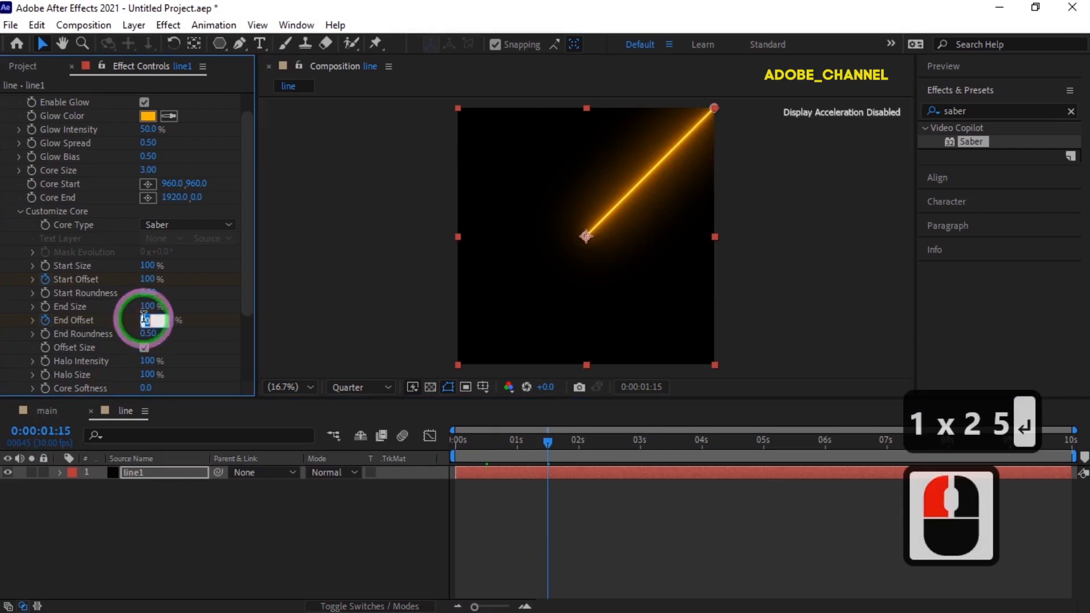
pyautogui.write('100')
pyautogui.press('Return')
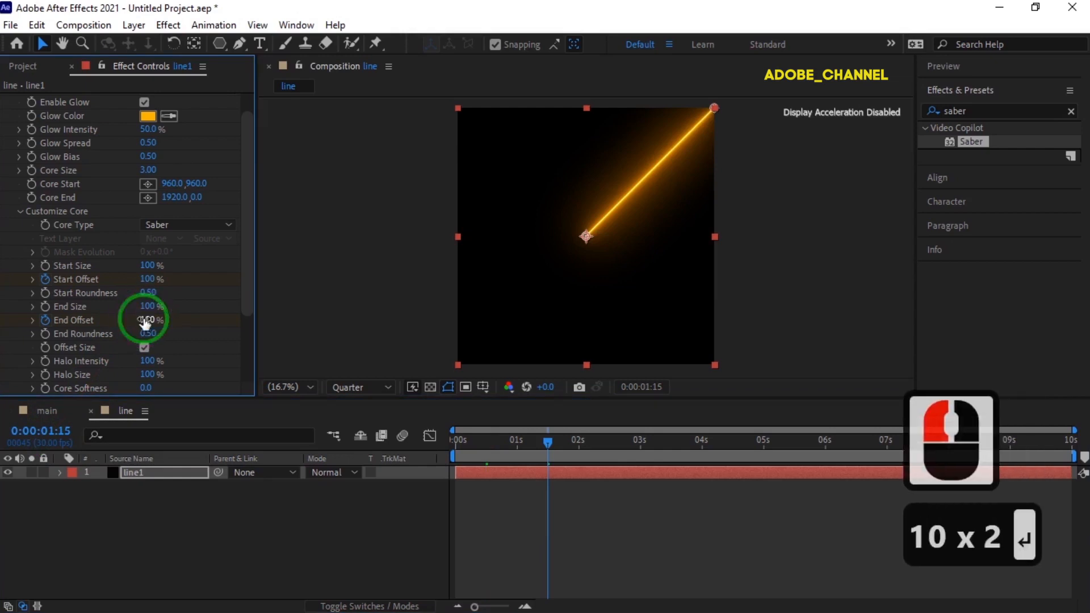
# - Set Saber's End Size to 30%, check the beam animation, and return the current time to 0:00:00:00
pyautogui.moveTo(546, 441); pyautogui.dragTo(215, 382)
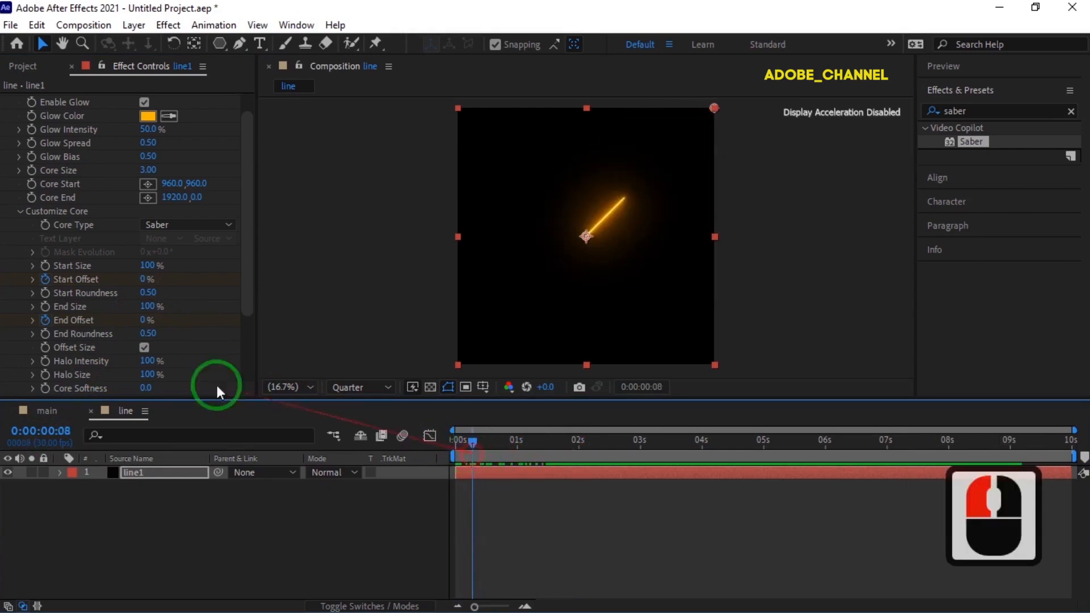
pyautogui.click(151, 308)
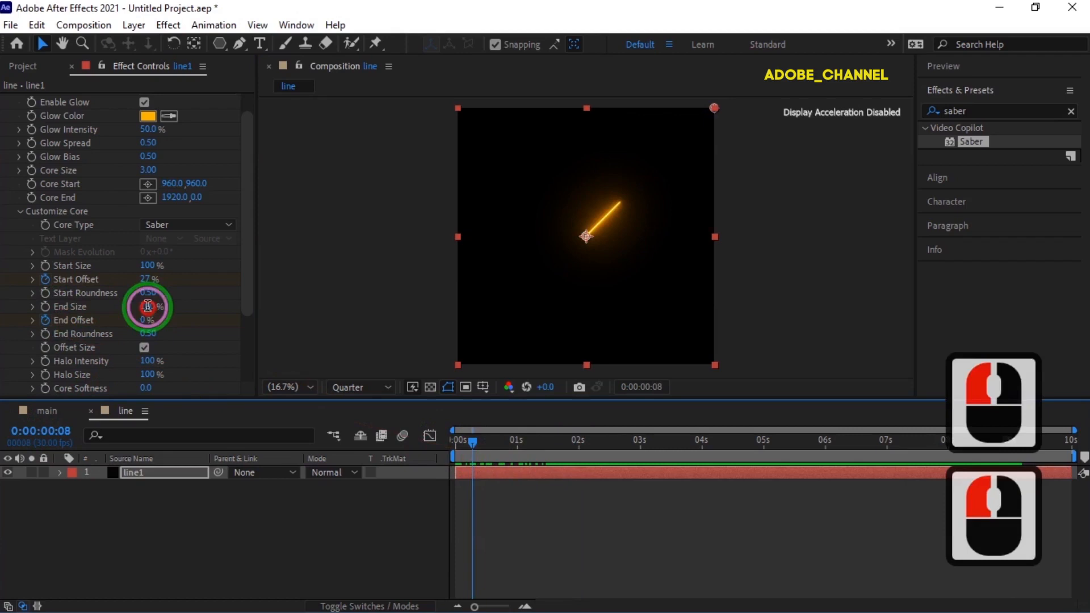
pyautogui.write('30')
pyautogui.press('Return')
pyautogui.click(480, 424)
pyautogui.moveTo(475, 443); pyautogui.dragTo(430, 450)
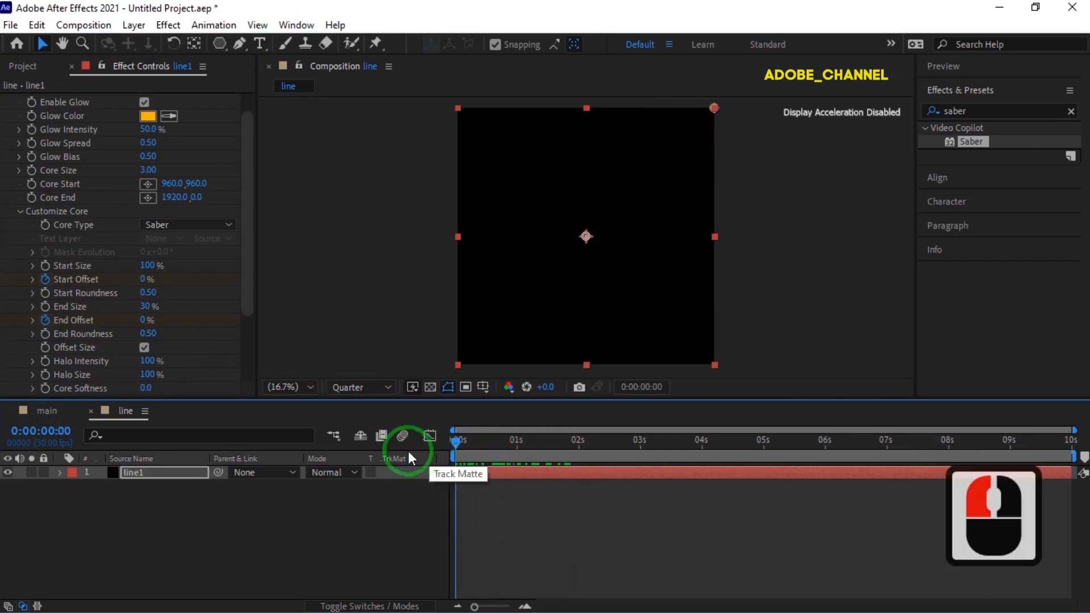
# - Switch to the main composition and add the line composition to it as a layer
pyautogui.click(46, 411)
pyautogui.click(23, 66)
pyautogui.click(29, 124)
pyautogui.moveTo(51, 215); pyautogui.dragTo(64, 481)
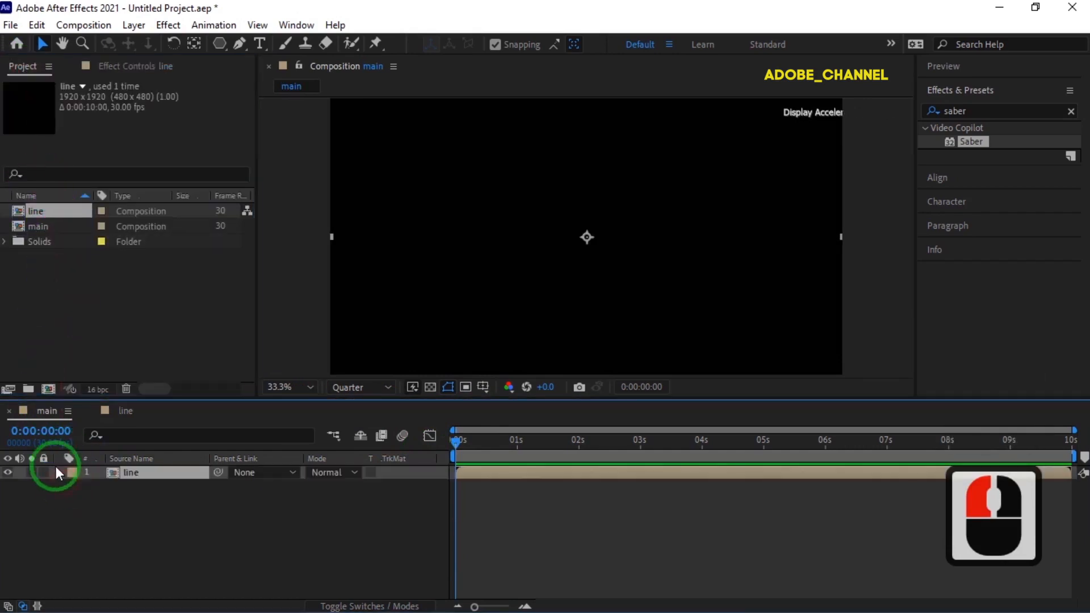
# - Enable time remapping on the line layer and loop it with the expression loopOut()
pyautogui.rightClick(162, 472)
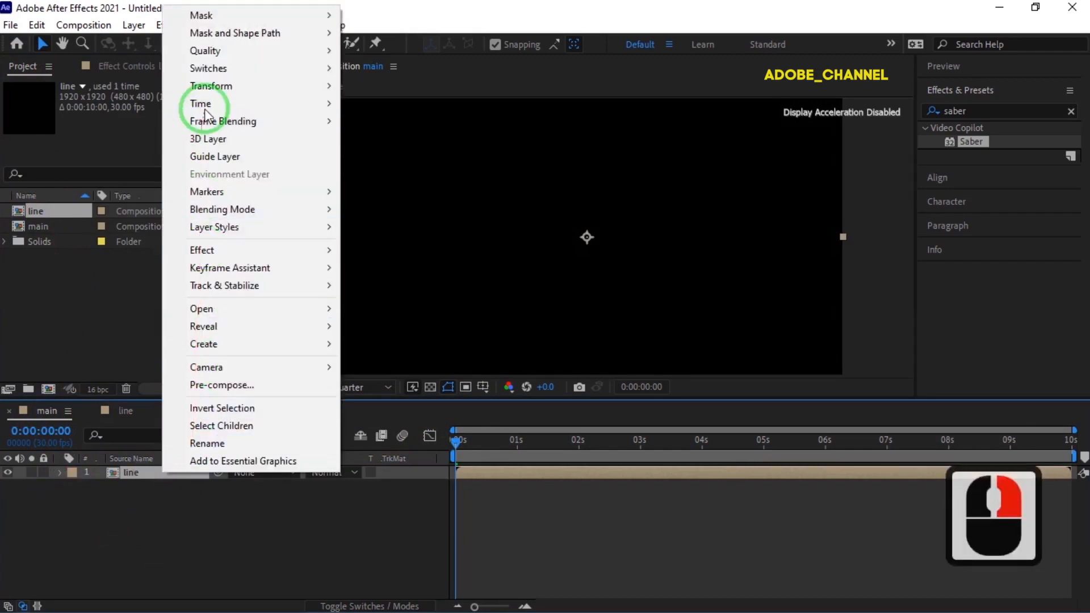
pyautogui.moveTo(241, 103)
pyautogui.click(411, 104)
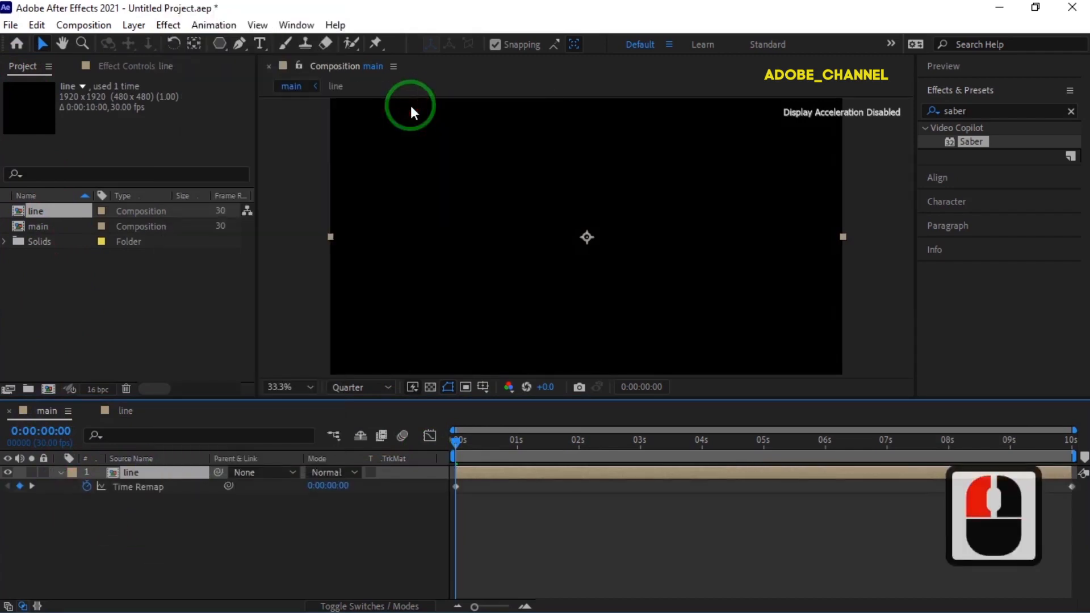
pyautogui.keyDown('alt'); pyautogui.click(86, 485); pyautogui.keyUp('alt')
pyautogui.write('loop')
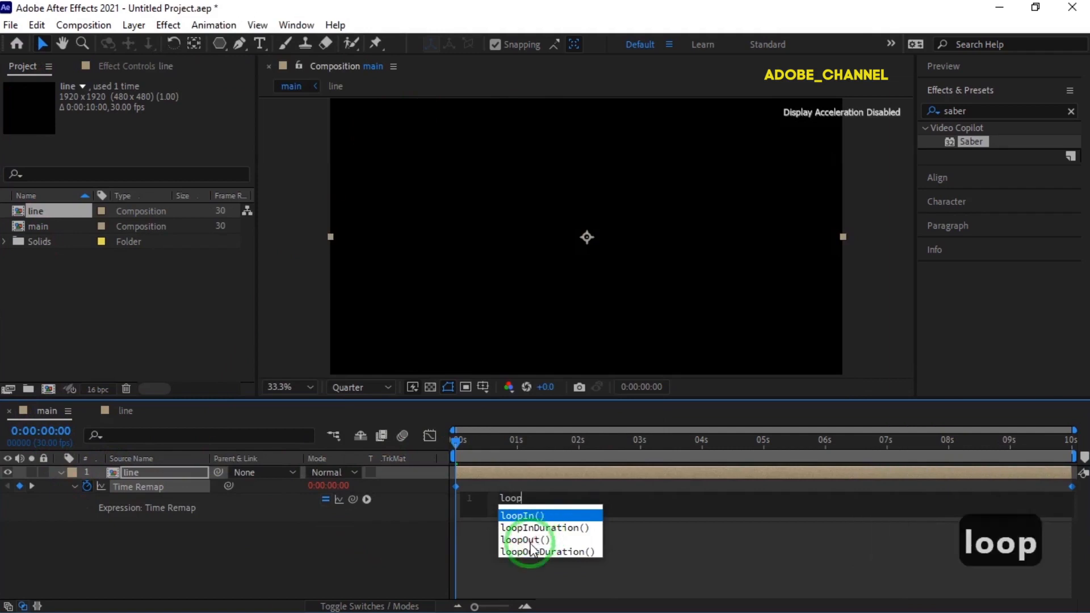
pyautogui.doubleClick(542, 540)
pyautogui.click(407, 538)
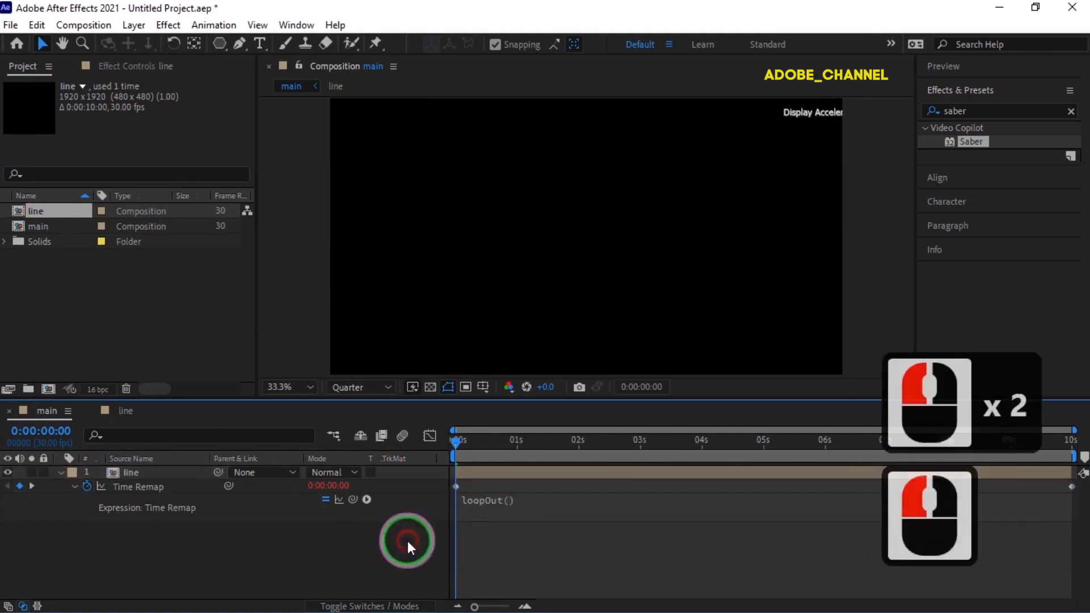
# - Move the line layer's last Time Remap keyframe to 0:00:02:00, preview the loop, and collapse the layer's properties
pyautogui.click(460, 441)
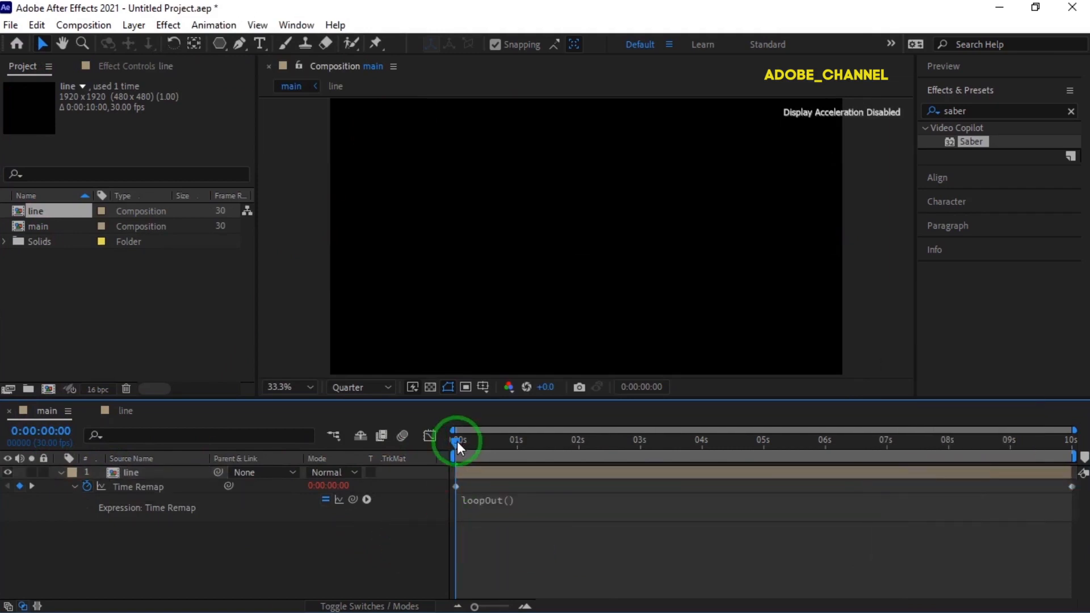
pyautogui.moveTo(457, 441); pyautogui.dragTo(579, 498)
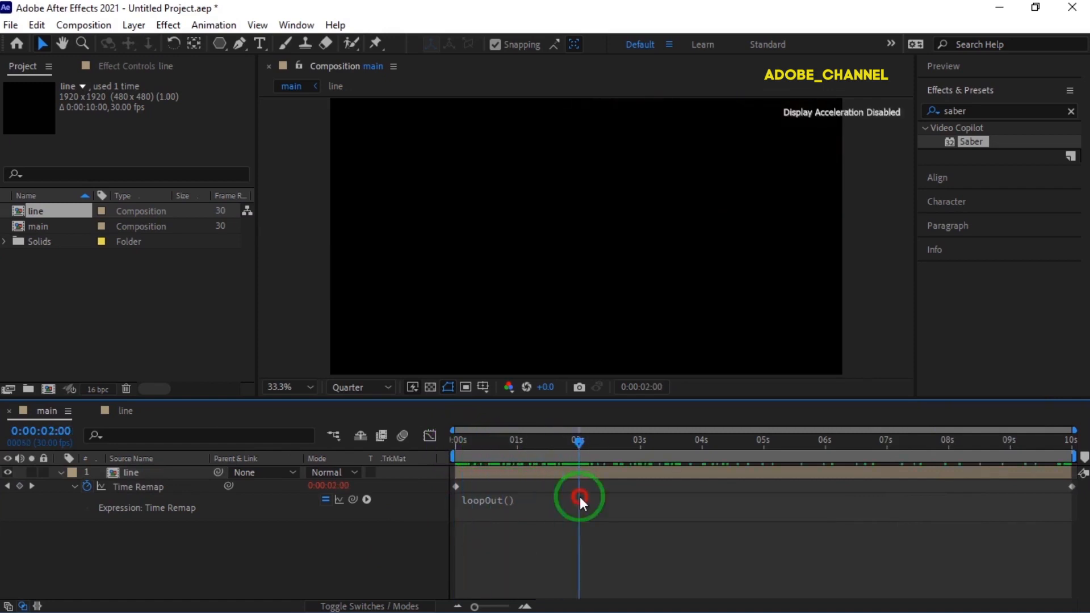
pyautogui.click(1065, 486)
pyautogui.moveTo(1064, 486); pyautogui.dragTo(578, 508)
pyautogui.moveTo(578, 440); pyautogui.dragTo(762, 473)
pyautogui.moveTo(893, 472); pyautogui.dragTo(49, 470)
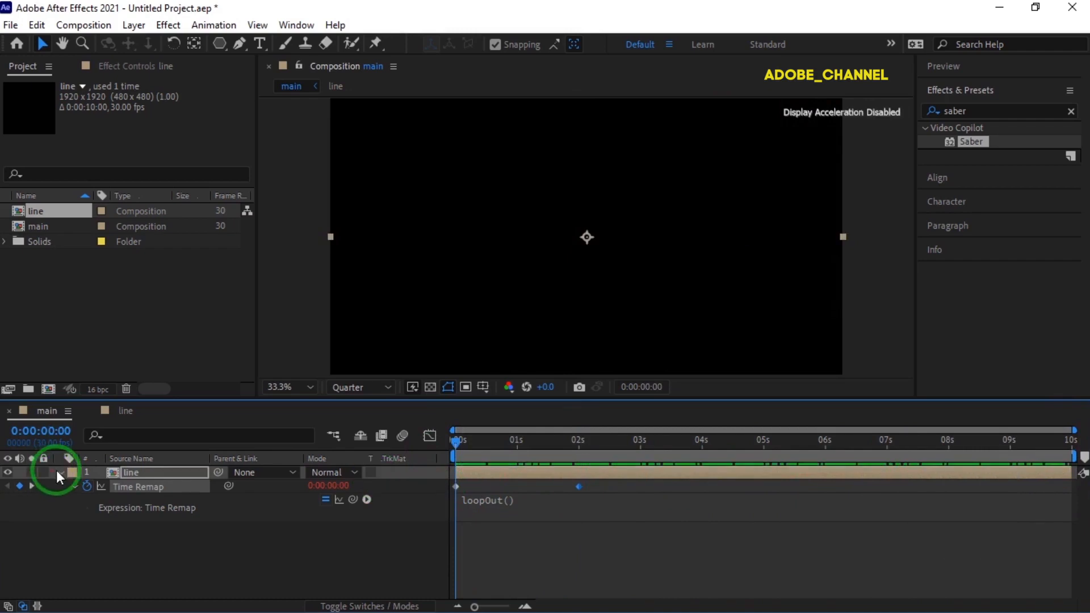
pyautogui.click(59, 472)
# - Duplicate the line composition in the project and open the copy
pyautogui.click(60, 211)
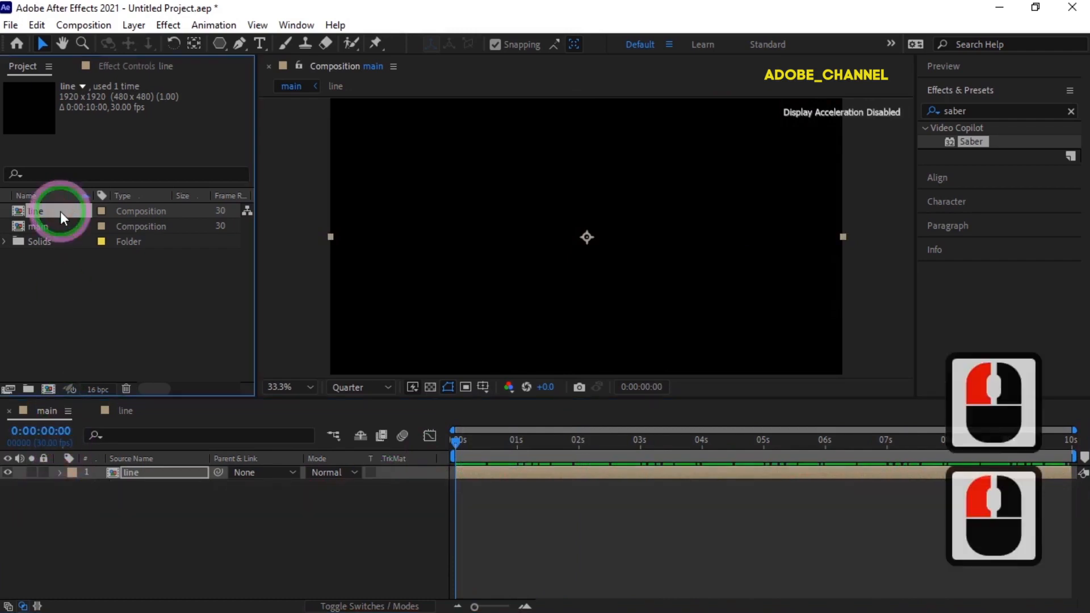
pyautogui.hotkey('ctrl', 'd')
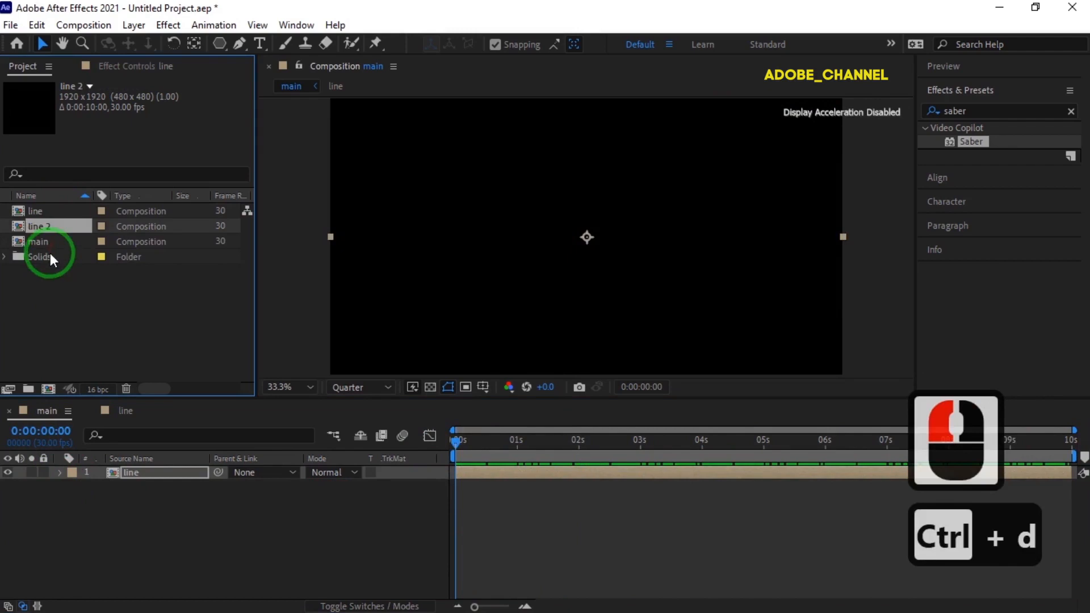
pyautogui.doubleClick(56, 226)
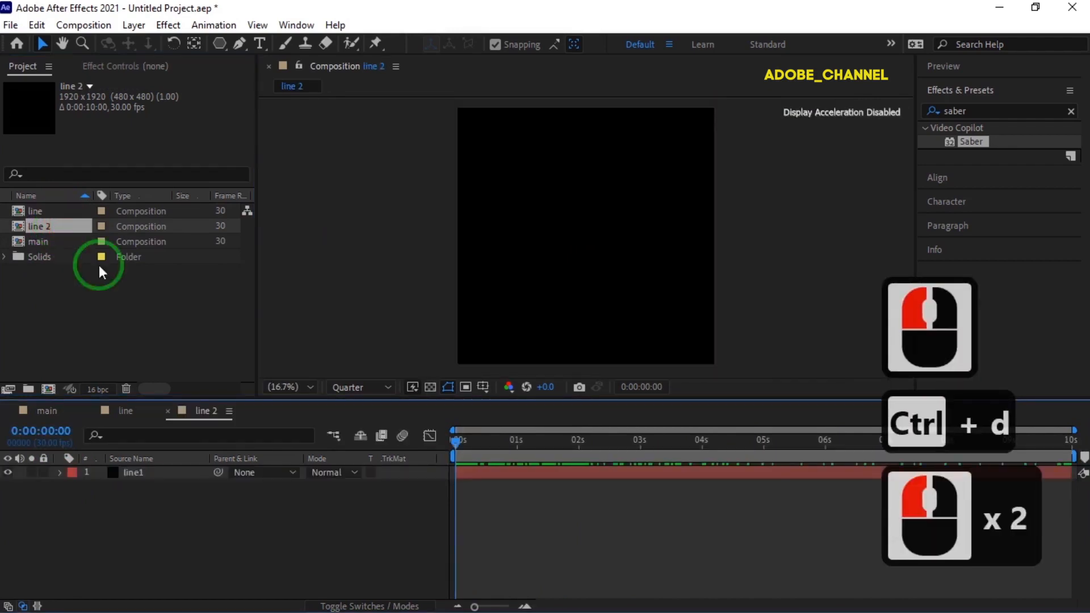
# - Set the Saber Glow Color of the line1 layer in the line 2 composition to FF0072
pyautogui.click(161, 472)
pyautogui.click(129, 66)
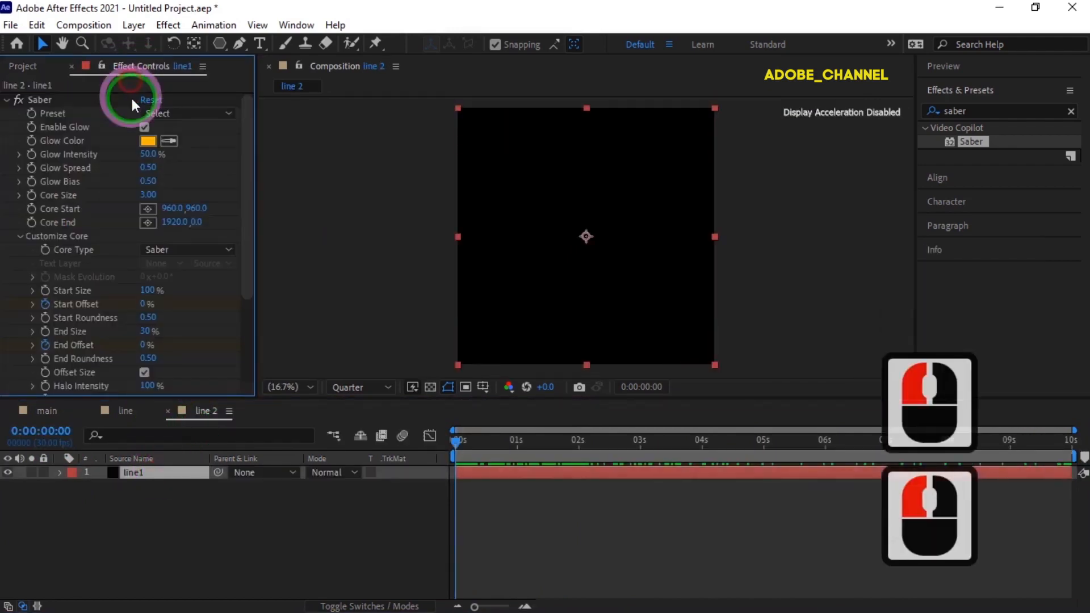
pyautogui.click(148, 141)
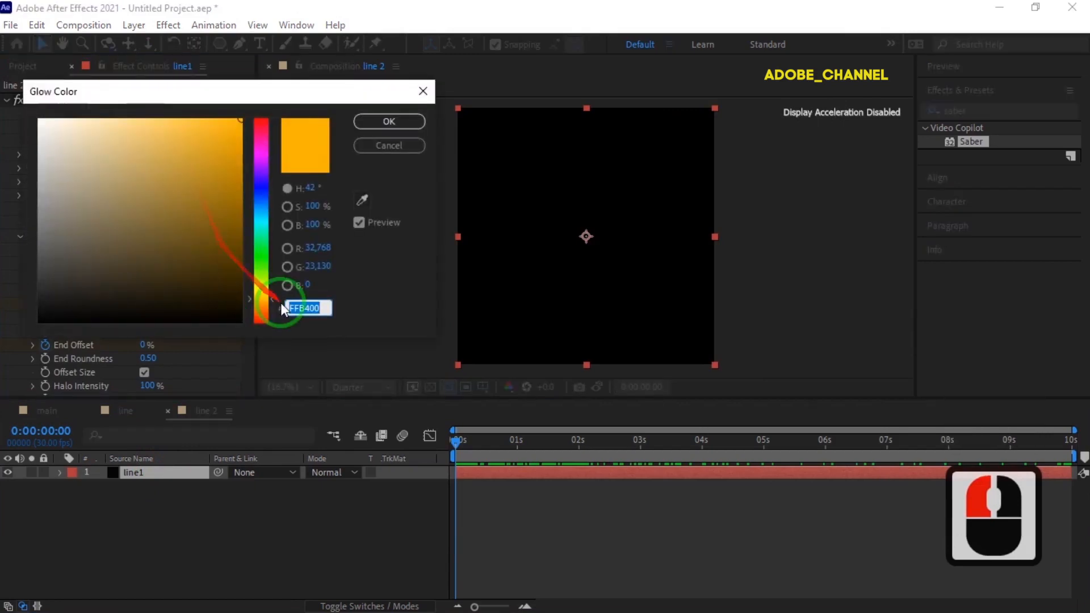
pyautogui.write('ff00')
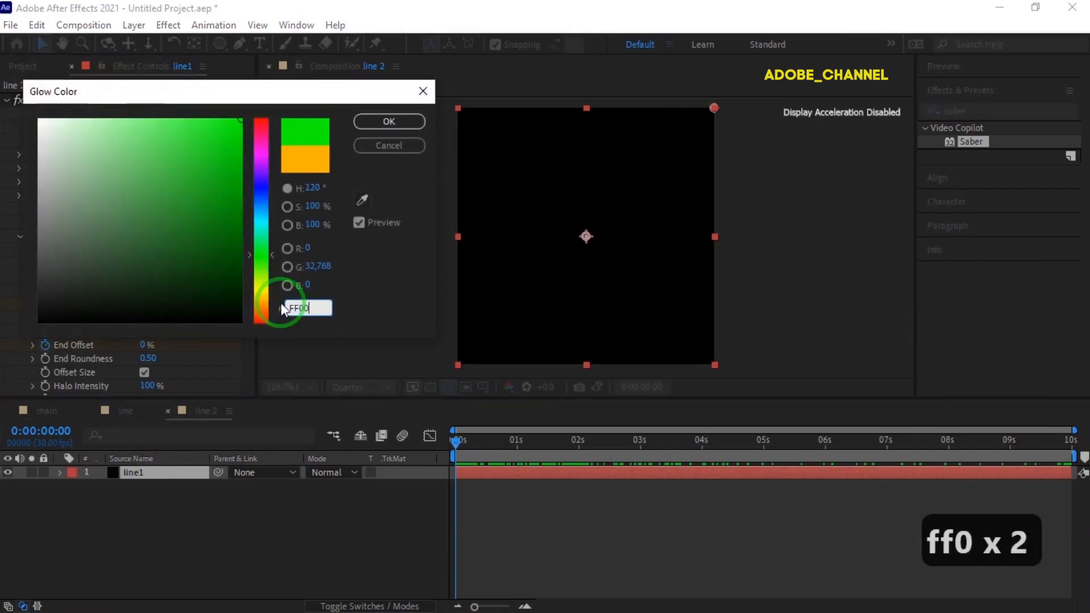
pyautogui.write('72')
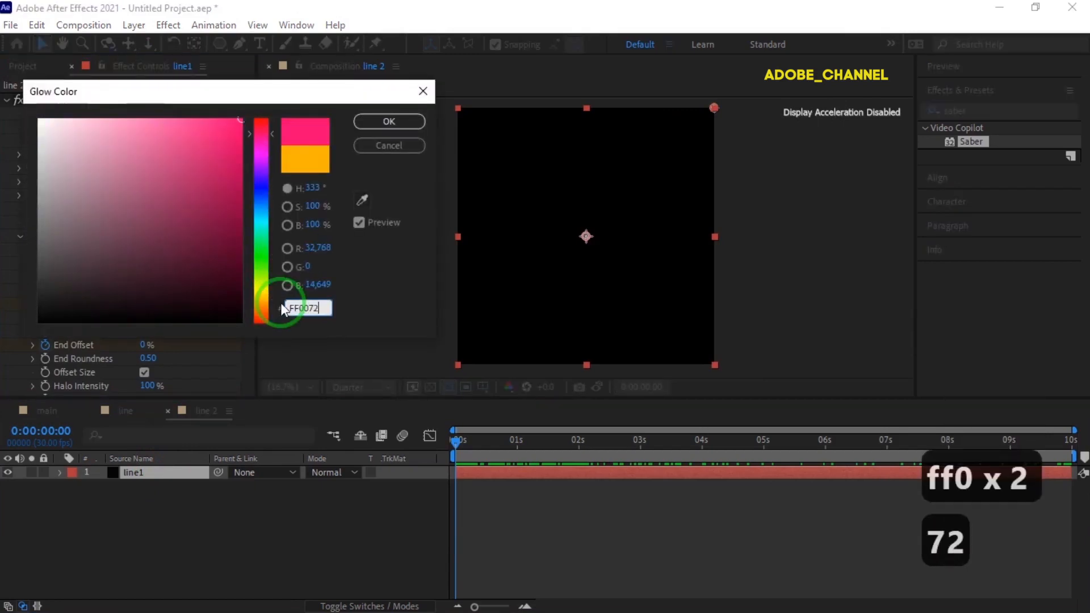
pyautogui.click(391, 122)
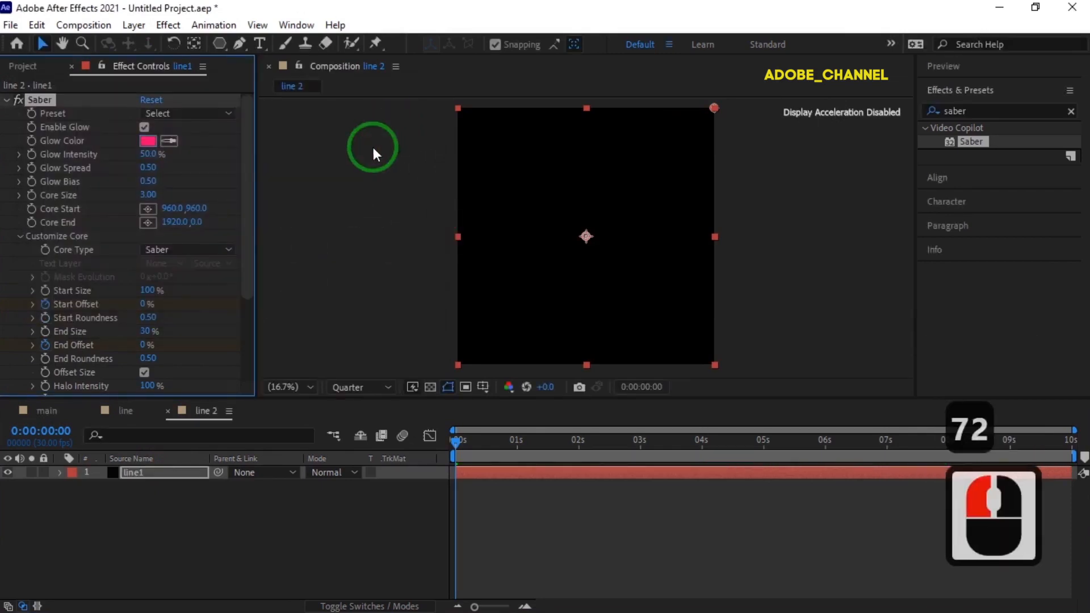
# - Duplicate the line 2 composition in the project and open the new copy
pyautogui.click(21, 65)
pyautogui.click(50, 226)
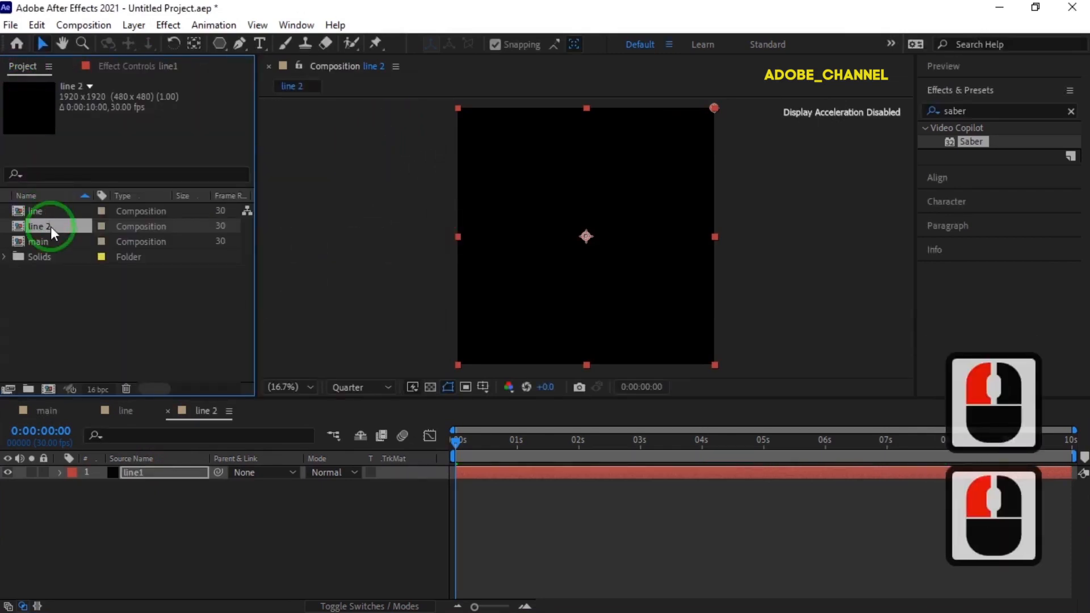
pyautogui.hotkey('ctrl', 'd')
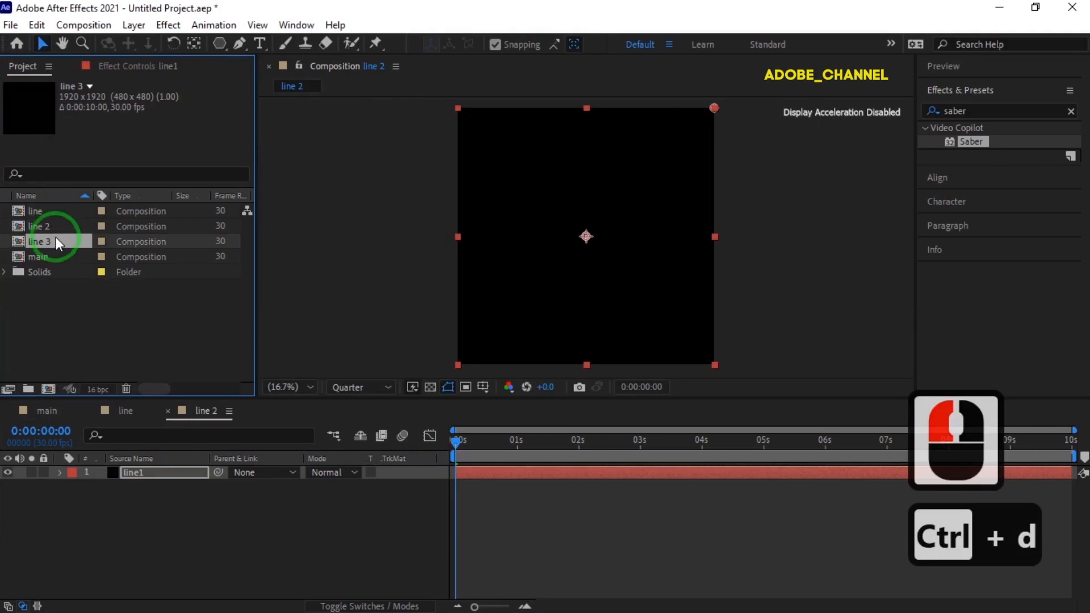
pyautogui.doubleClick(56, 242)
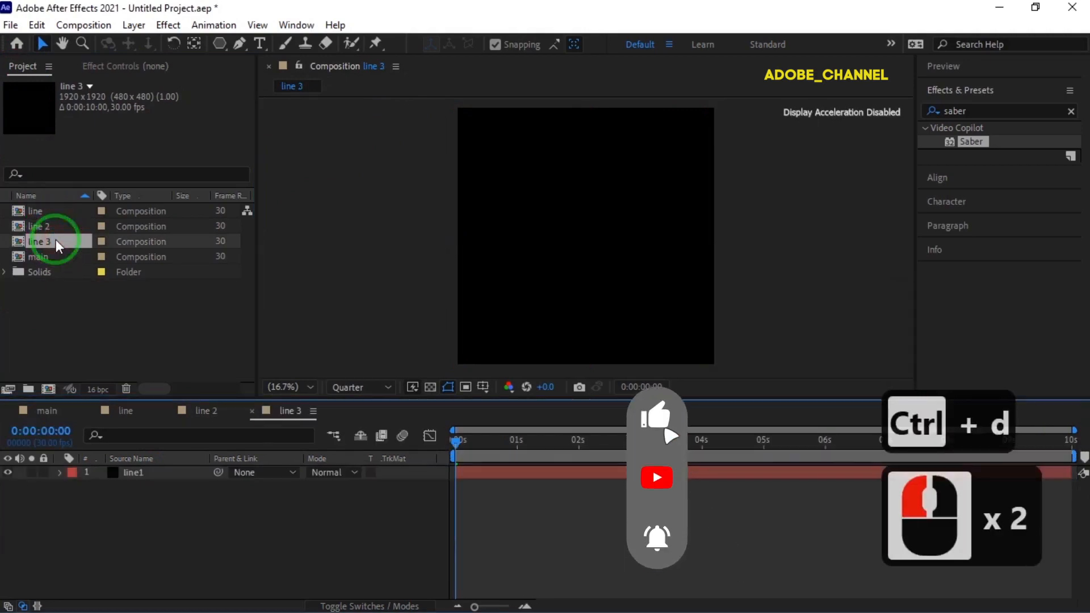
# - Set the Saber Glow Color of the line1 layer in the line 3 composition to 00FF84
pyautogui.click(153, 472)
pyautogui.click(148, 67)
pyautogui.click(148, 141)
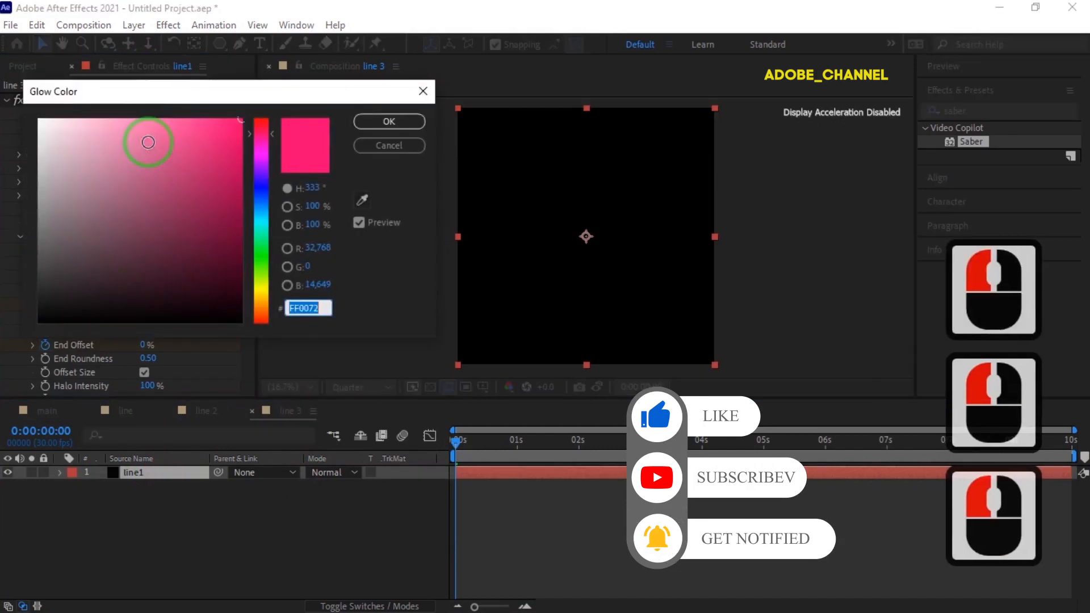
pyautogui.write('00ff84')
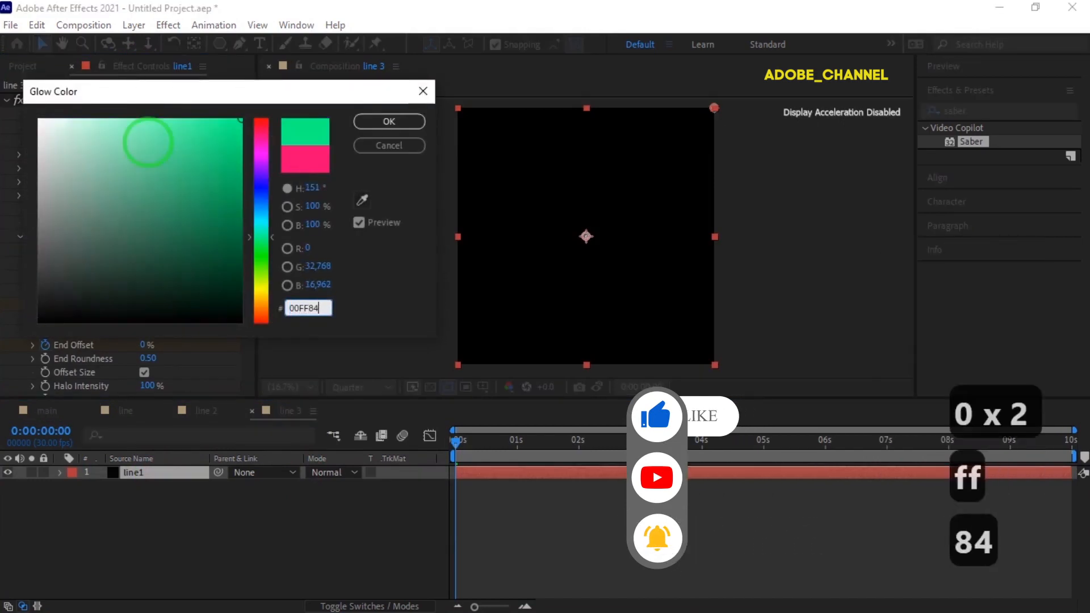
pyautogui.press('Return')
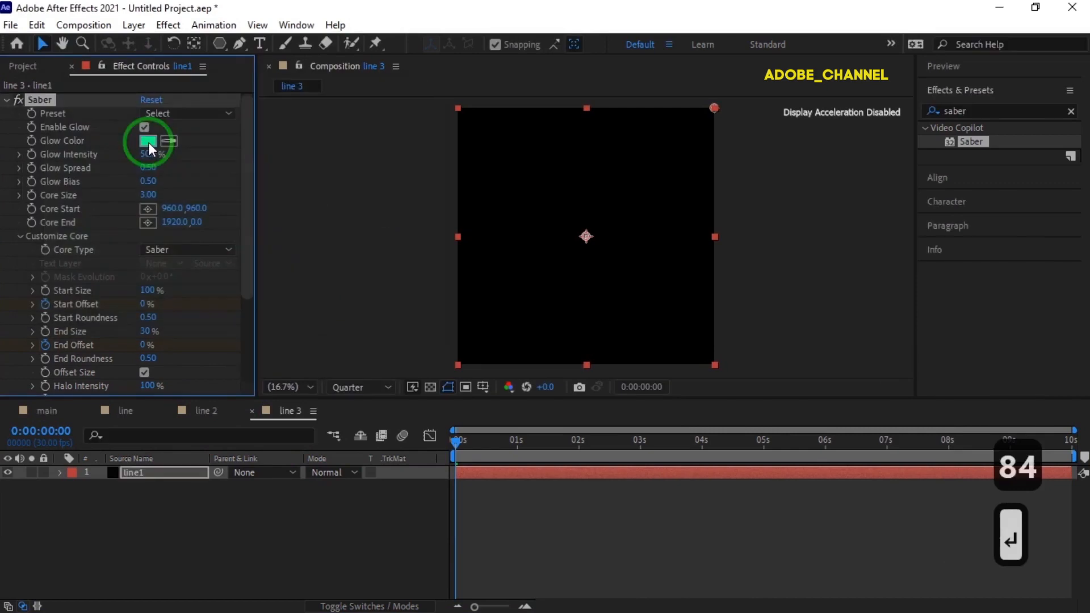
# - Add the line 2 and line 3 compositions to the main composition, stacked below the line layer
pyautogui.click(44, 410)
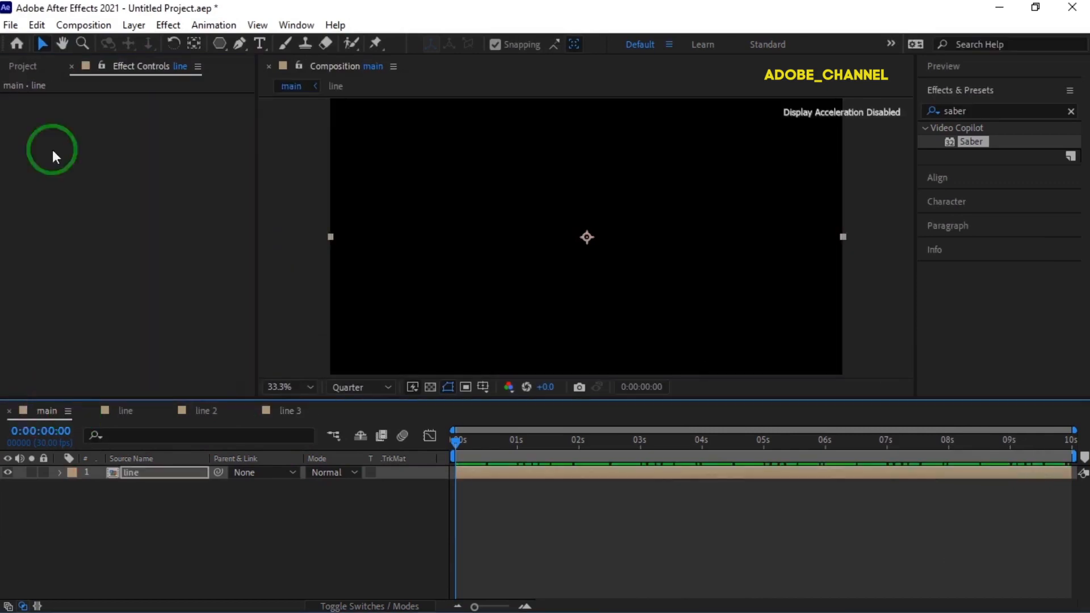
pyautogui.click(23, 67)
pyautogui.moveTo(54, 226); pyautogui.dragTo(67, 474)
pyautogui.moveTo(55, 241); pyautogui.dragTo(59, 537)
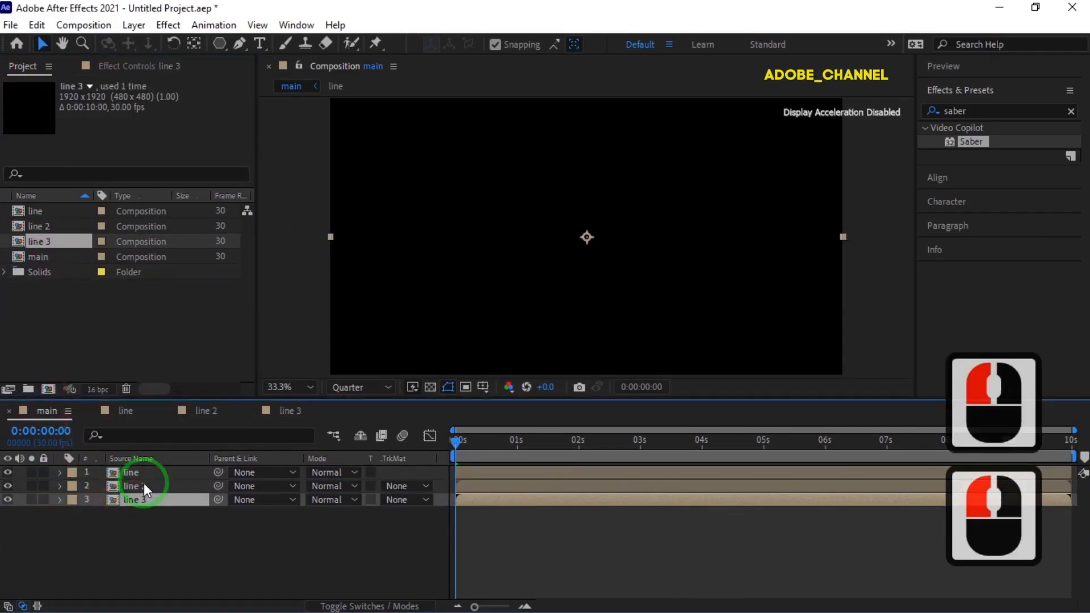
# - Copy the Time Remap property of the line layer to the line 2 and line 3 layers in the main composition
pyautogui.moveTo(146, 539); pyautogui.dragTo(155, 469)
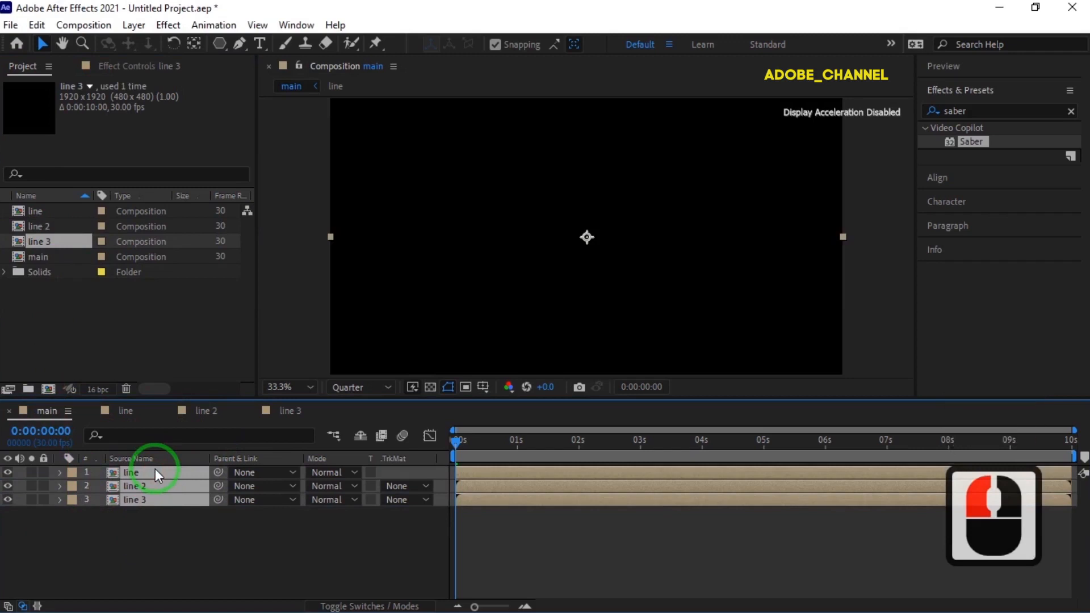
pyautogui.press('u')
pyautogui.click(151, 486)
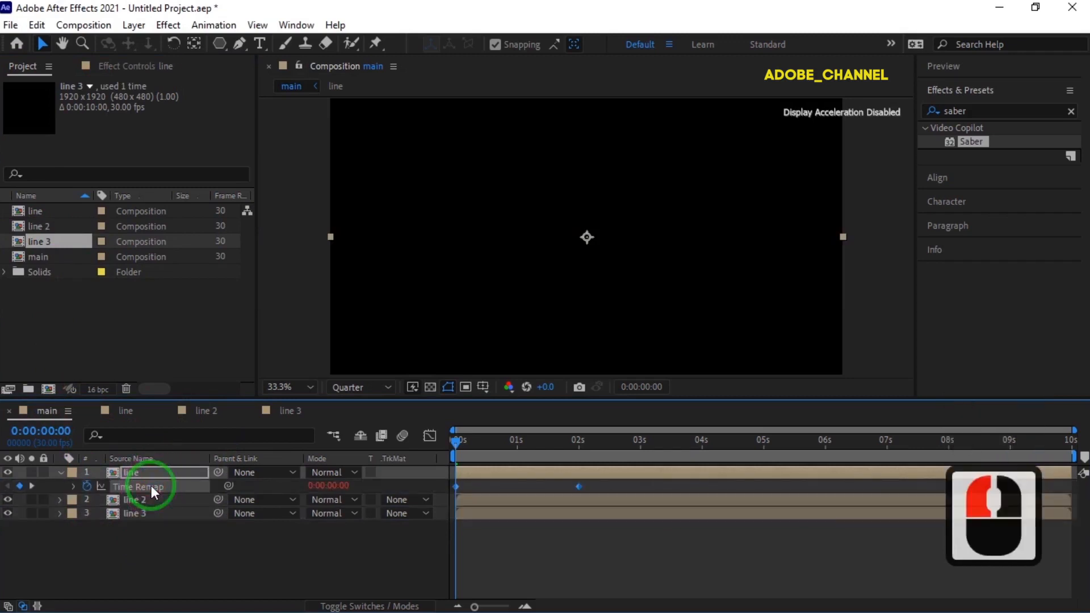
pyautogui.hotkey('ctrl', 'c')
pyautogui.click(145, 499)
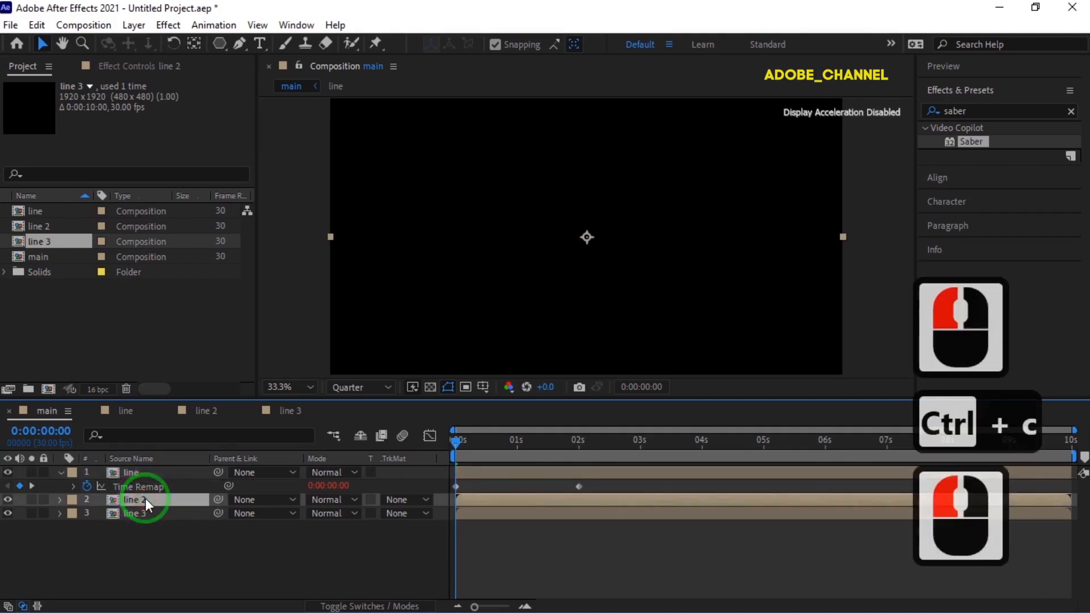
pyautogui.hotkey('ctrl', 'v')
pyautogui.click(141, 526)
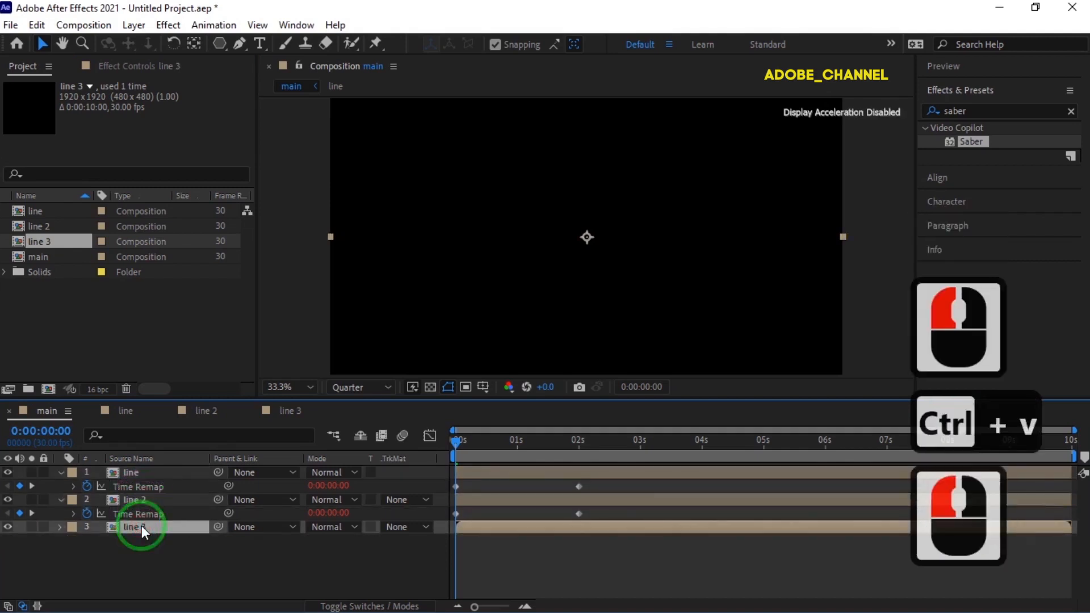
pyautogui.hotkey('ctrl', 'v')
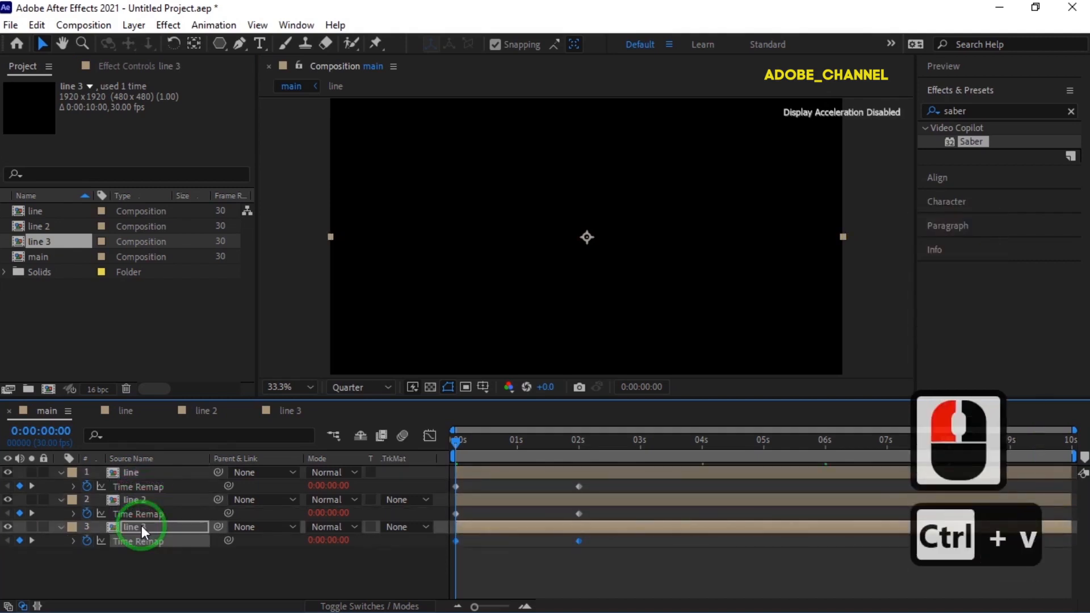
pyautogui.click(61, 526)
pyautogui.click(61, 500)
pyautogui.click(62, 471)
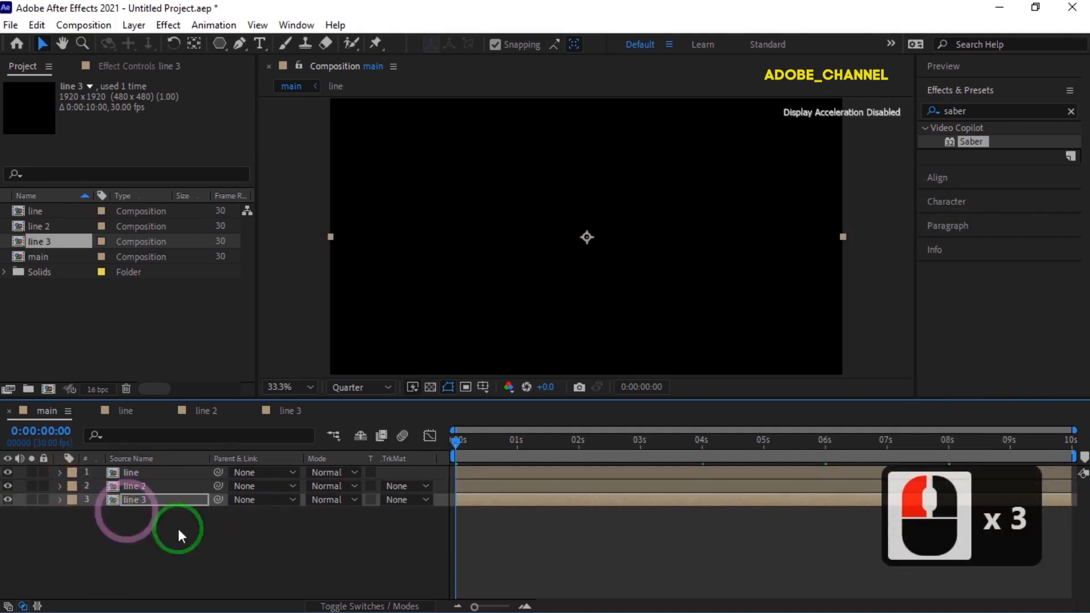
# - Set the blending mode of the line, line 2 and line 3 layers to Screen
pyautogui.click(354, 472)
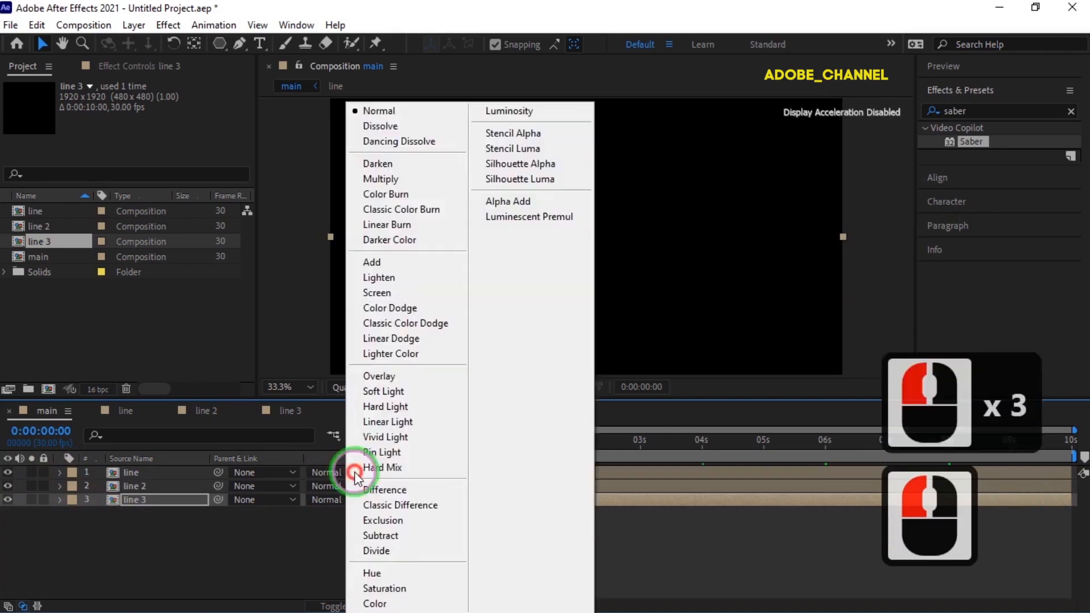
pyautogui.click(370, 292)
pyautogui.click(347, 491)
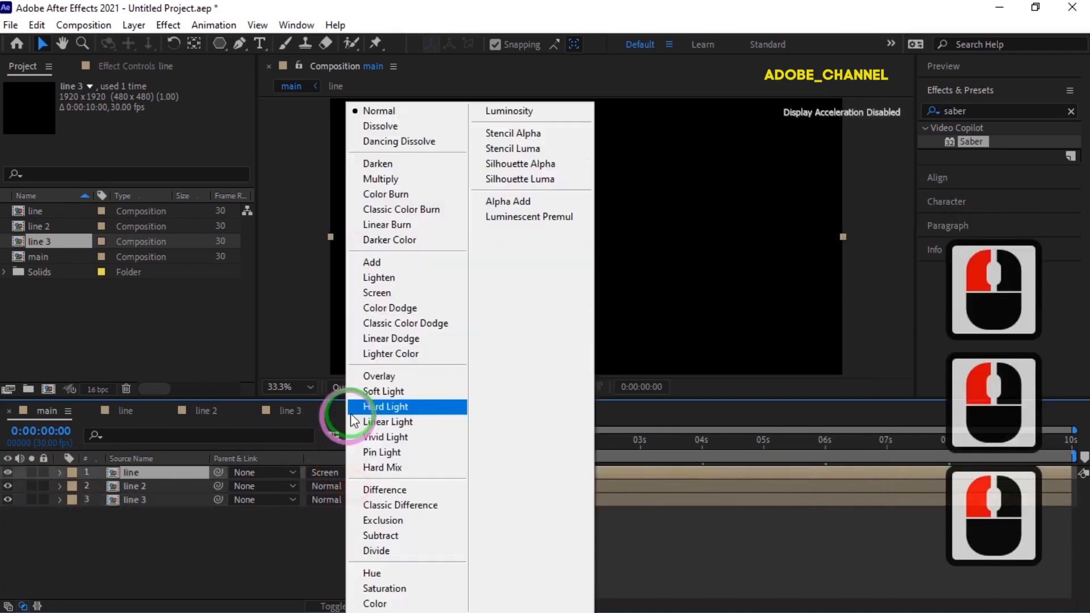
pyautogui.click(387, 290)
pyautogui.click(352, 499)
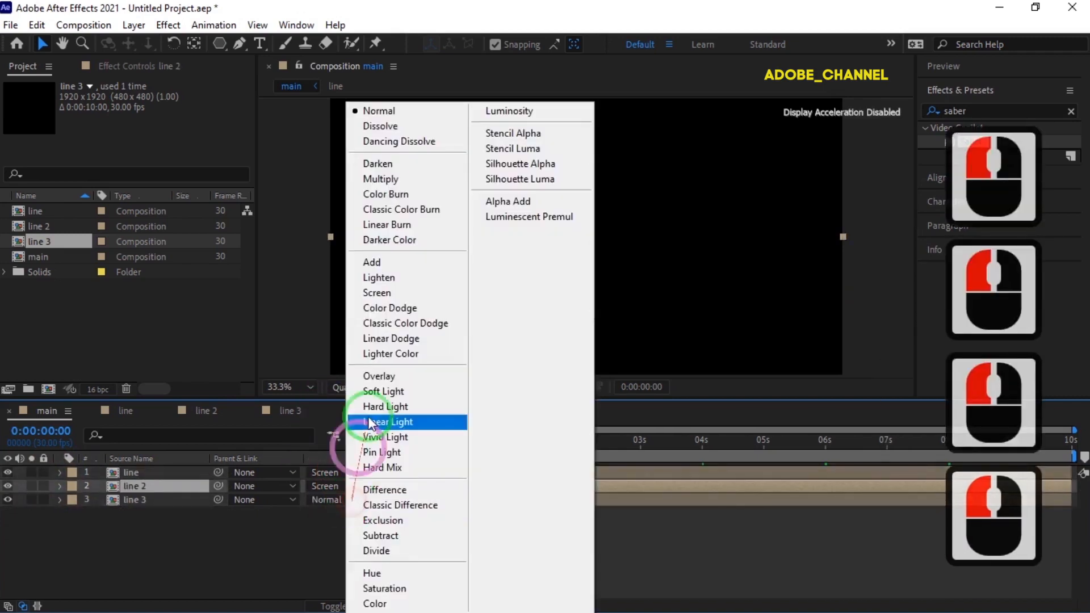
pyautogui.click(386, 297)
# - Preview the animation in the main composition and check it in the line 2 and line 3 compositions
pyautogui.moveTo(454, 442); pyautogui.dragTo(616, 452)
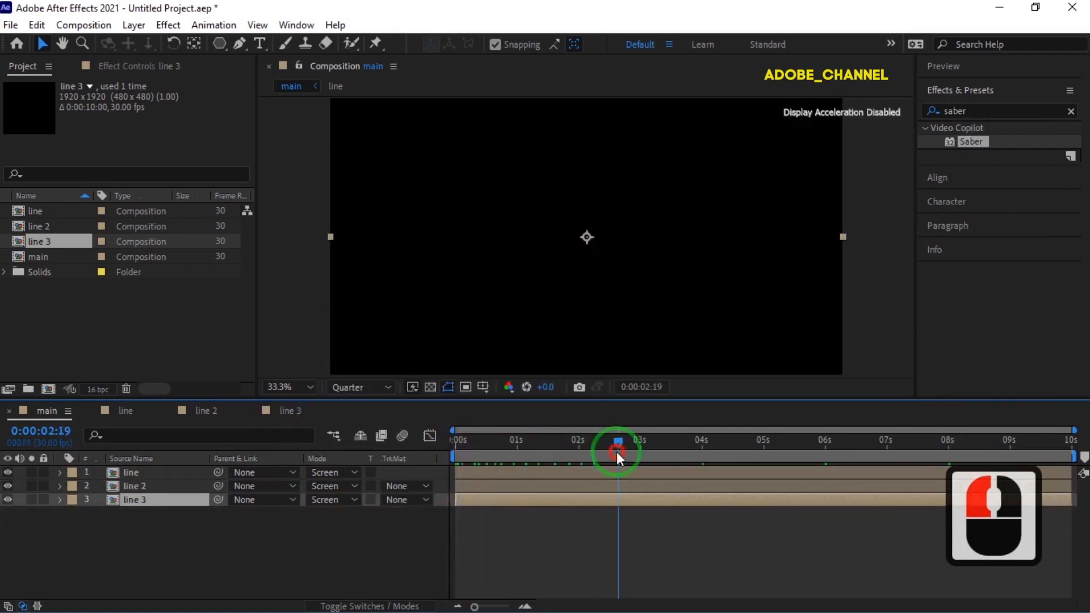
pyautogui.click(450, 452)
pyautogui.doubleClick(198, 412)
pyautogui.moveTo(457, 440); pyautogui.dragTo(431, 451)
pyautogui.click(285, 414)
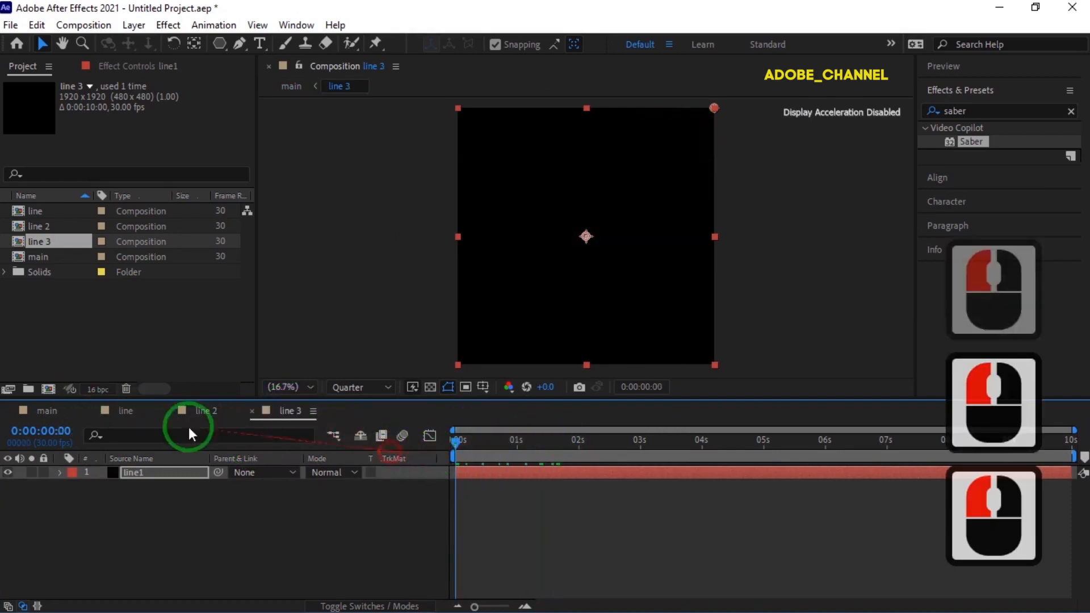
pyautogui.click(47, 411)
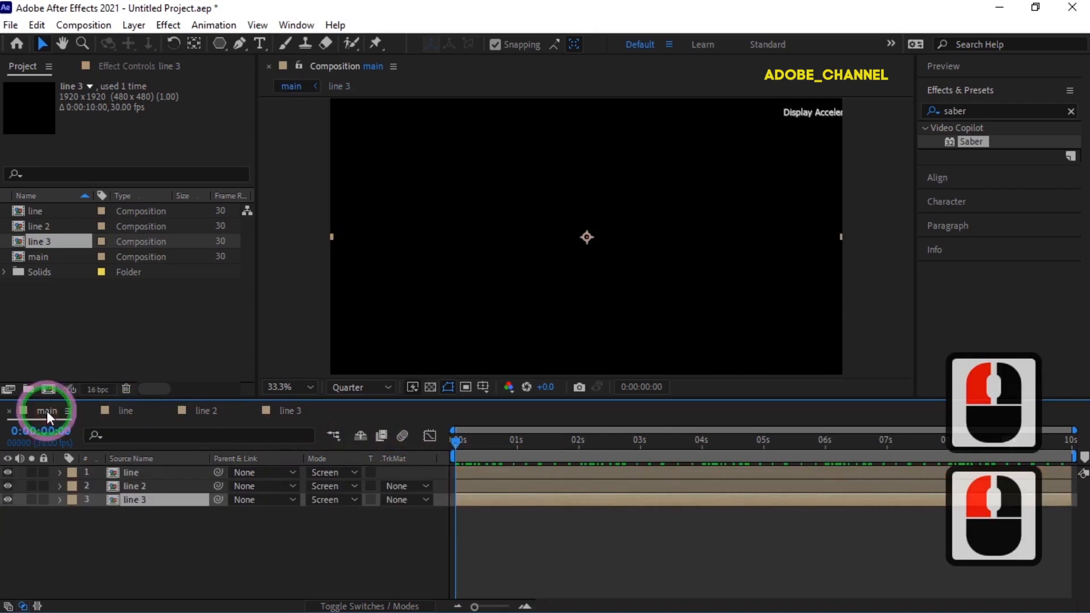
# - Set the Rotation of the line 2 layer to 120° in the main composition
pyautogui.click(150, 498)
pyautogui.click(156, 487)
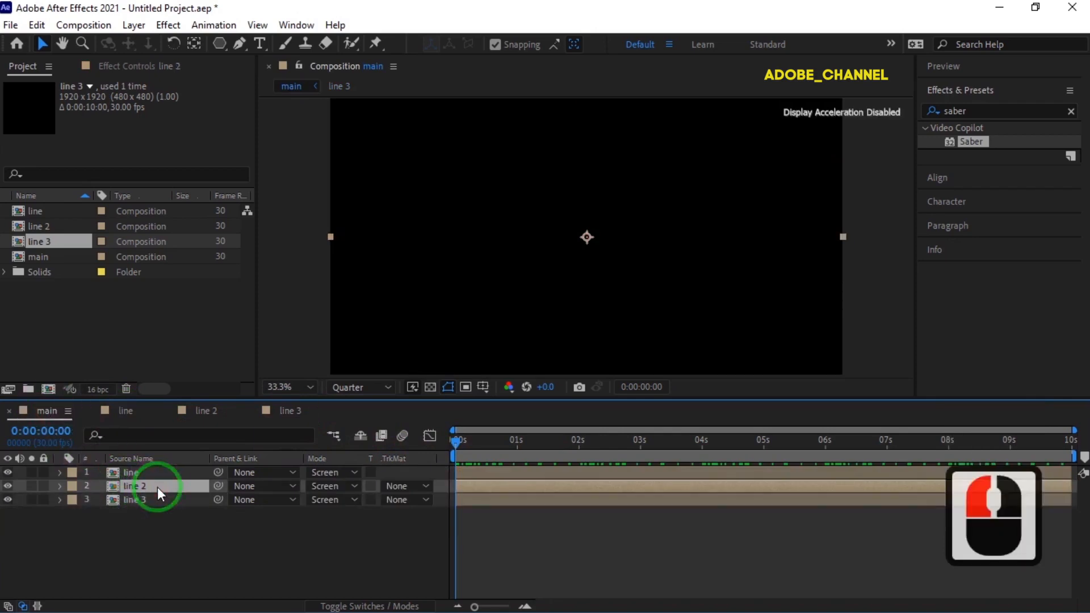
pyautogui.press('r')
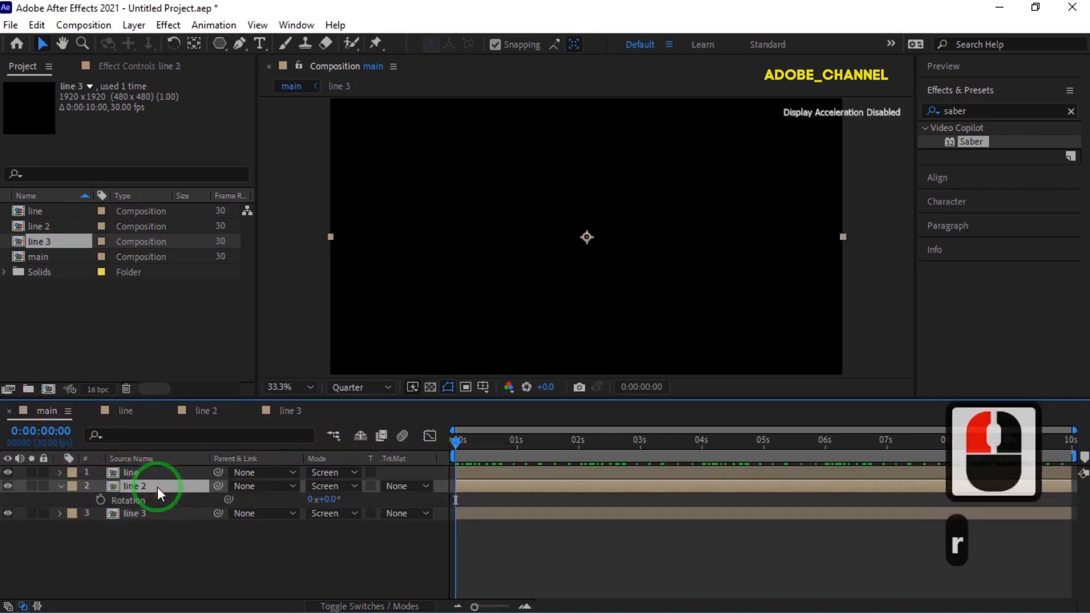
pyautogui.click(330, 499)
pyautogui.write('120')
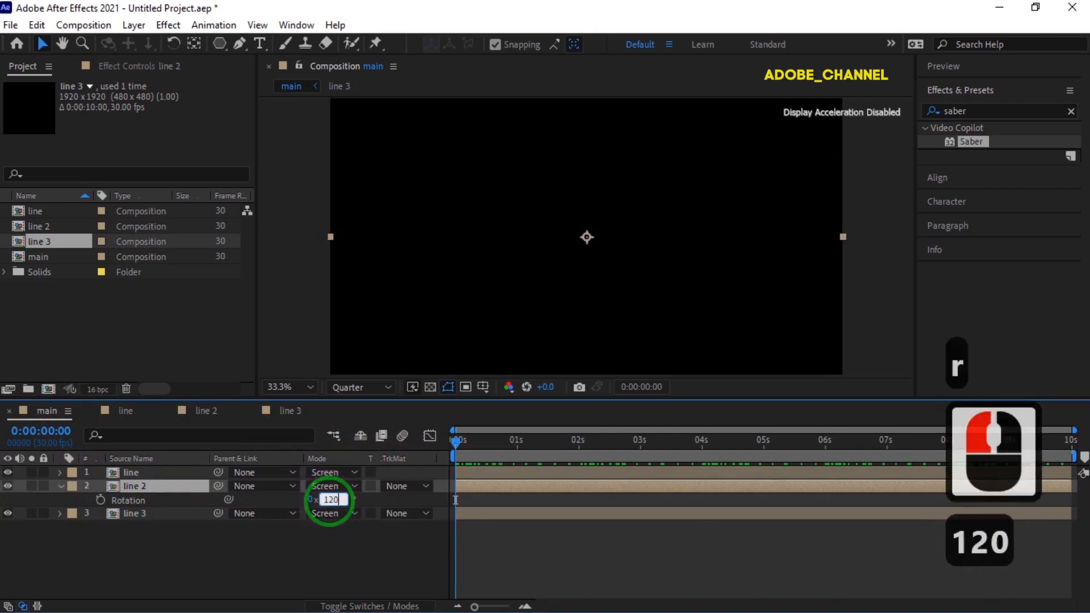
pyautogui.press('Return')
# - Set the Rotation of the line 3 layer to 240° and preview the three lines together
pyautogui.click(157, 513)
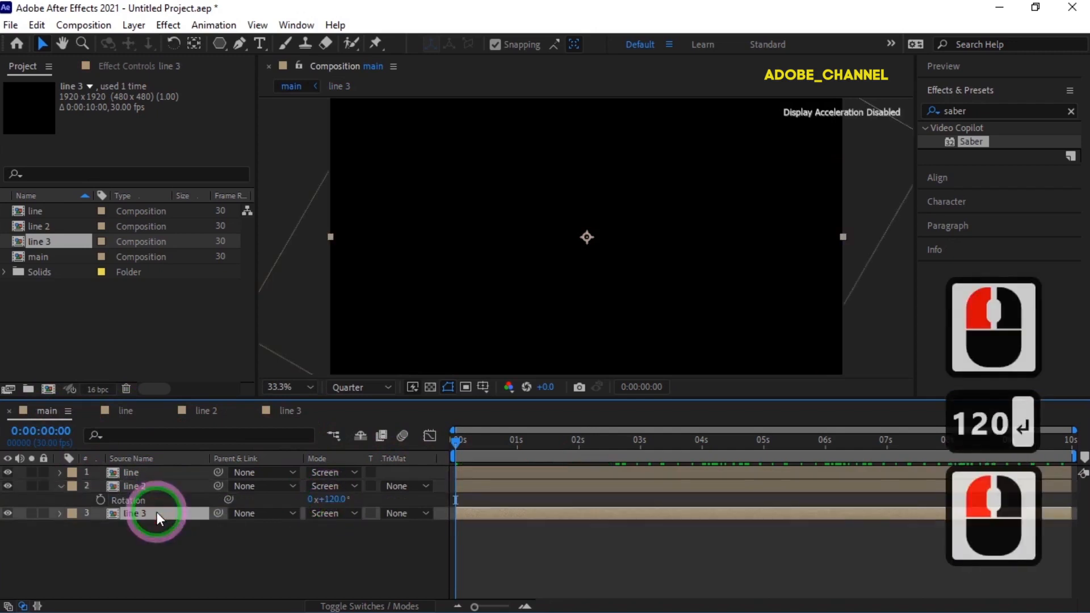
pyautogui.press('r')
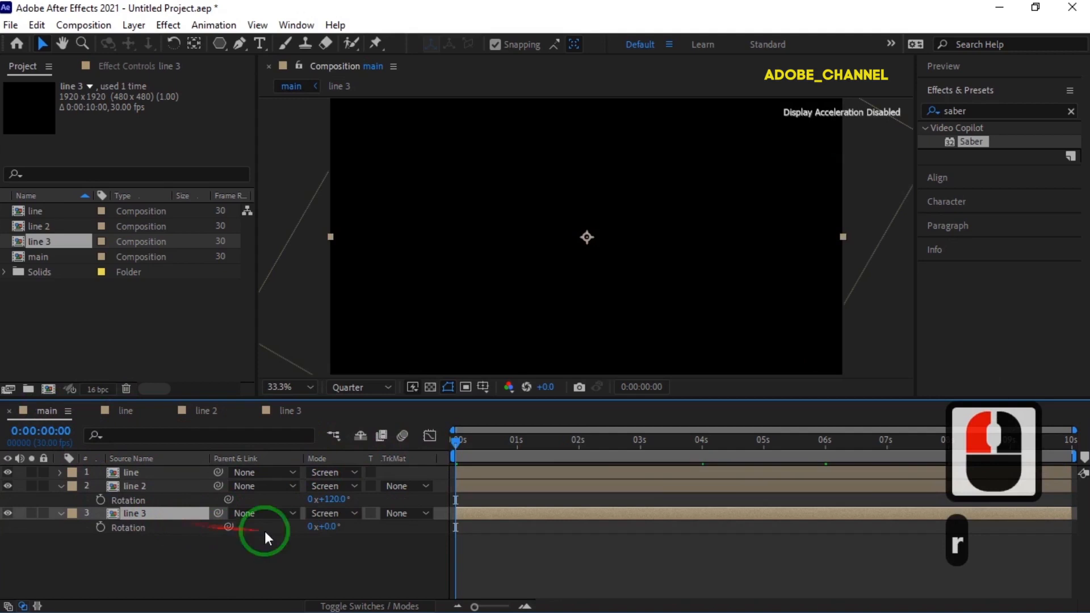
pyautogui.click(329, 527)
pyautogui.write('240')
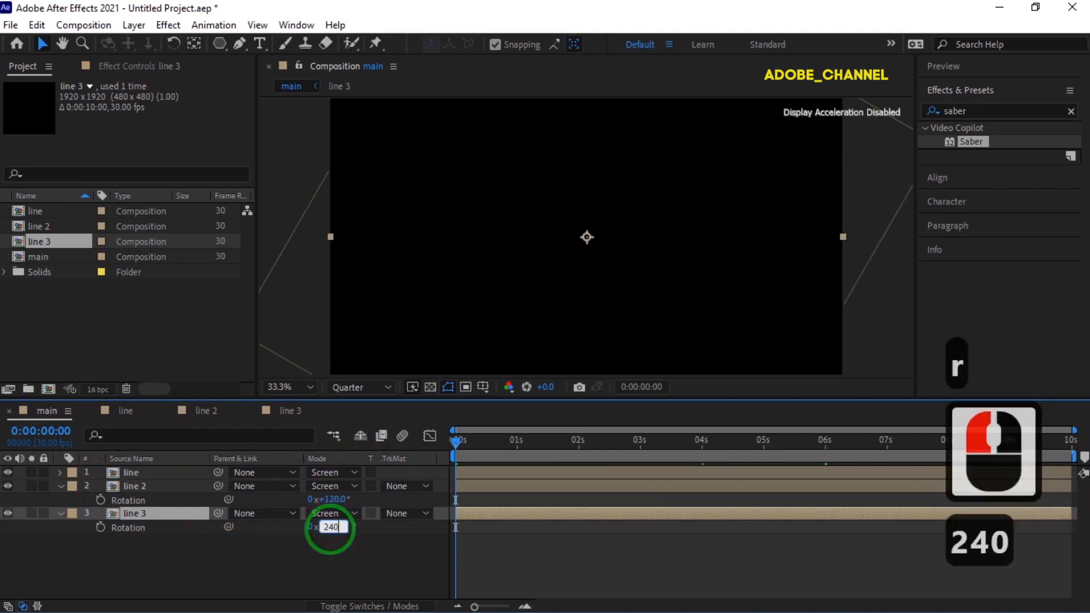
pyautogui.press('Return')
pyautogui.moveTo(477, 445); pyautogui.dragTo(573, 455)
pyautogui.moveTo(445, 460); pyautogui.dragTo(443, 460)
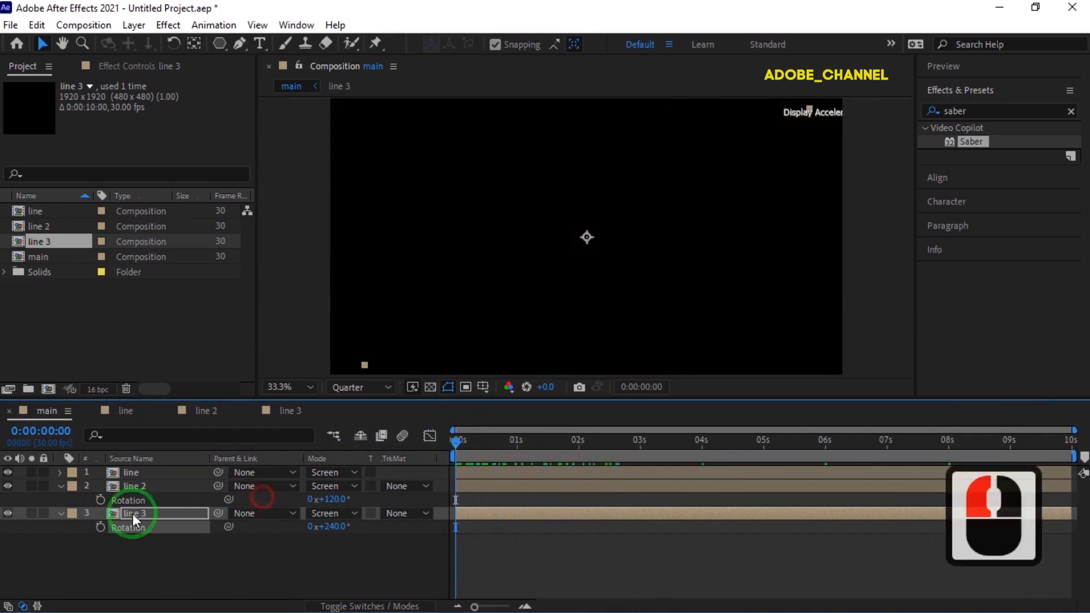
pyautogui.click(61, 486)
pyautogui.click(61, 499)
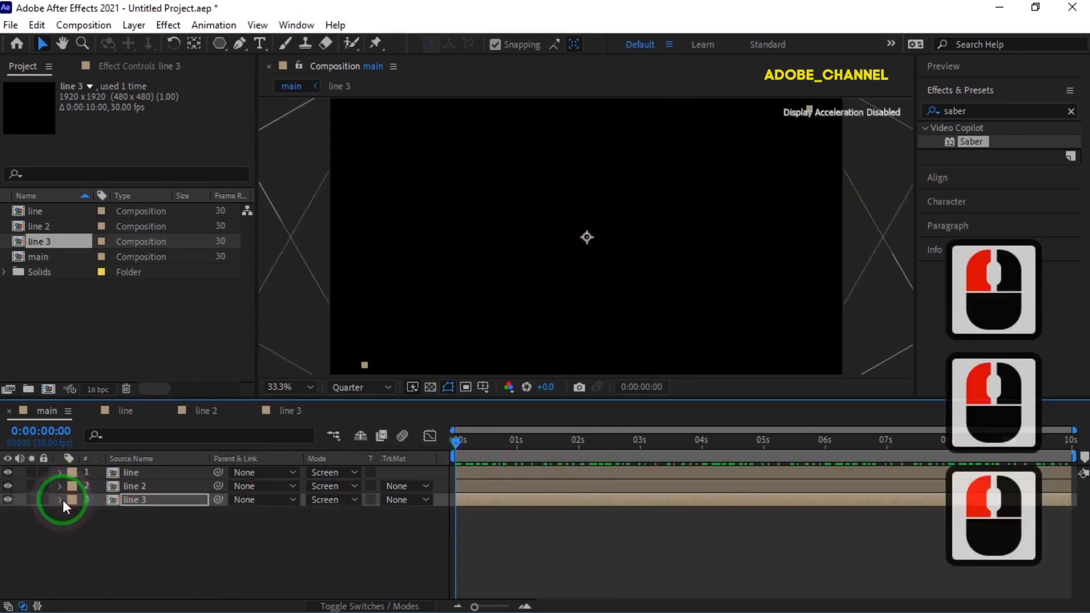
# - Shift the line 2 layer in time so that it starts at 0:00:00:20
pyautogui.click(43, 431)
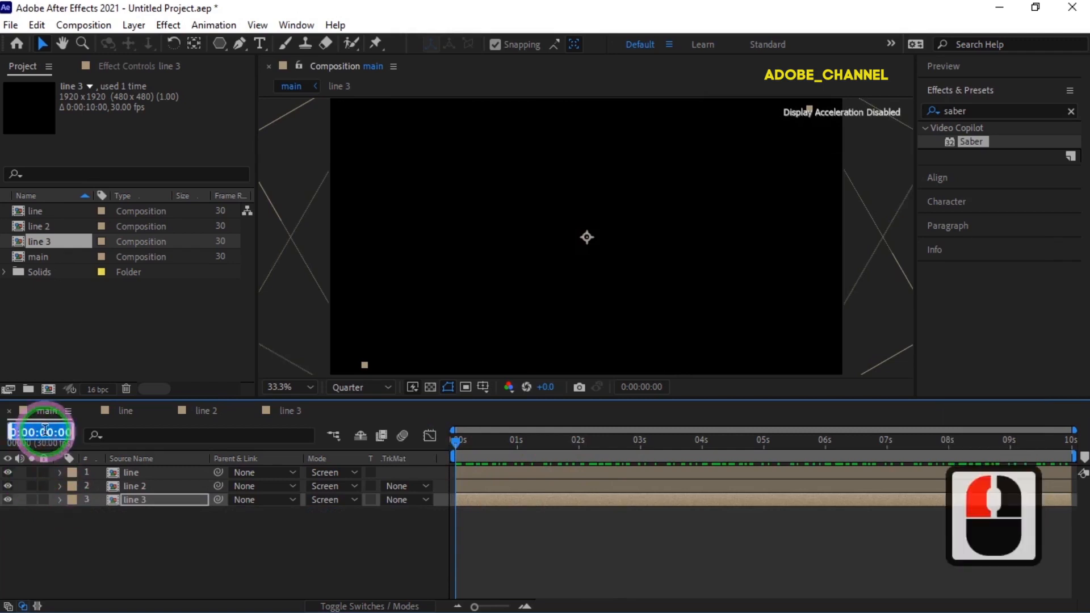
pyautogui.write('20')
pyautogui.press('Return')
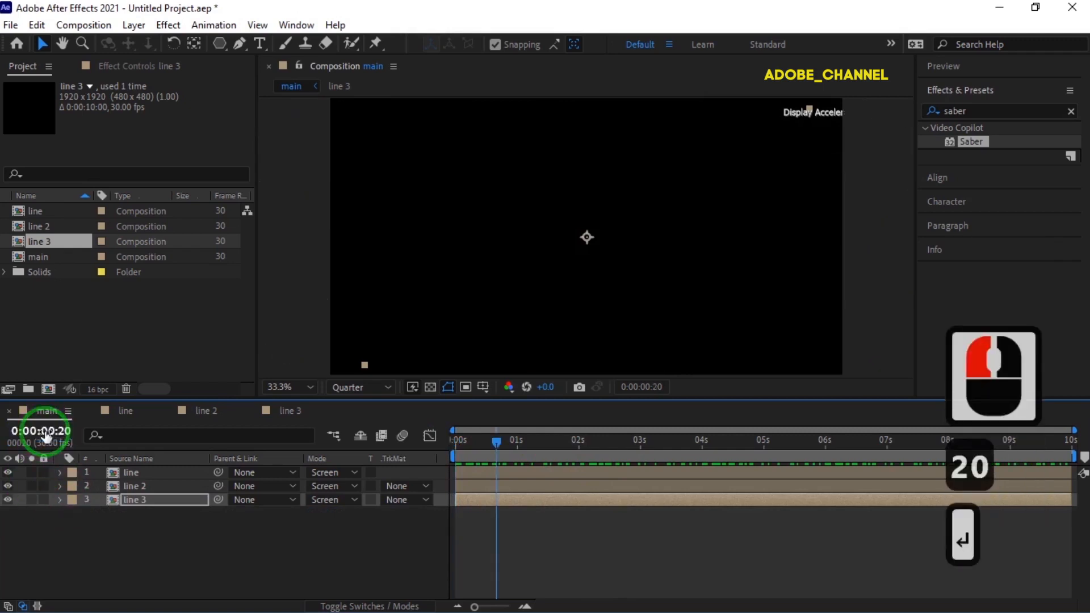
pyautogui.moveTo(479, 482); pyautogui.dragTo(519, 483)
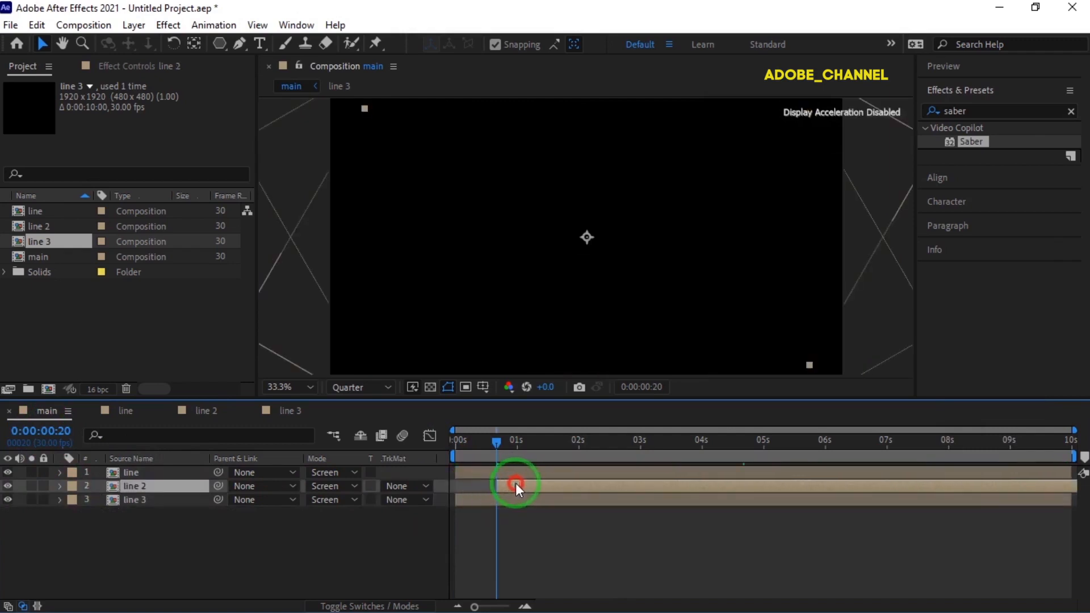
# - Shift the line 3 layer in time so that it starts at 0:00:01:10, and preview the staggered lines
pyautogui.click(46, 431)
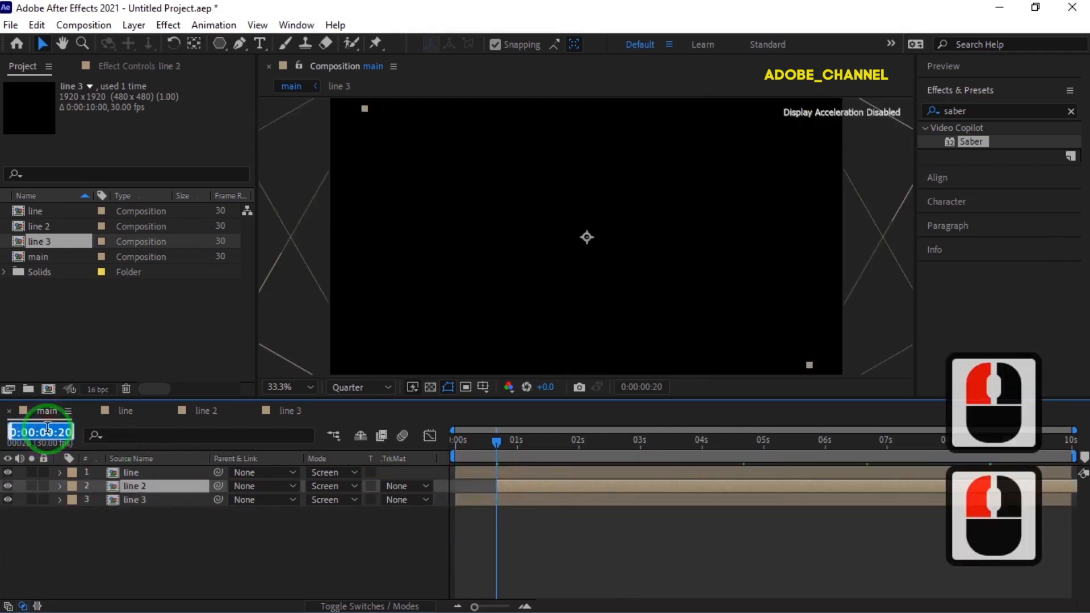
pyautogui.write('110')
pyautogui.press('Return')
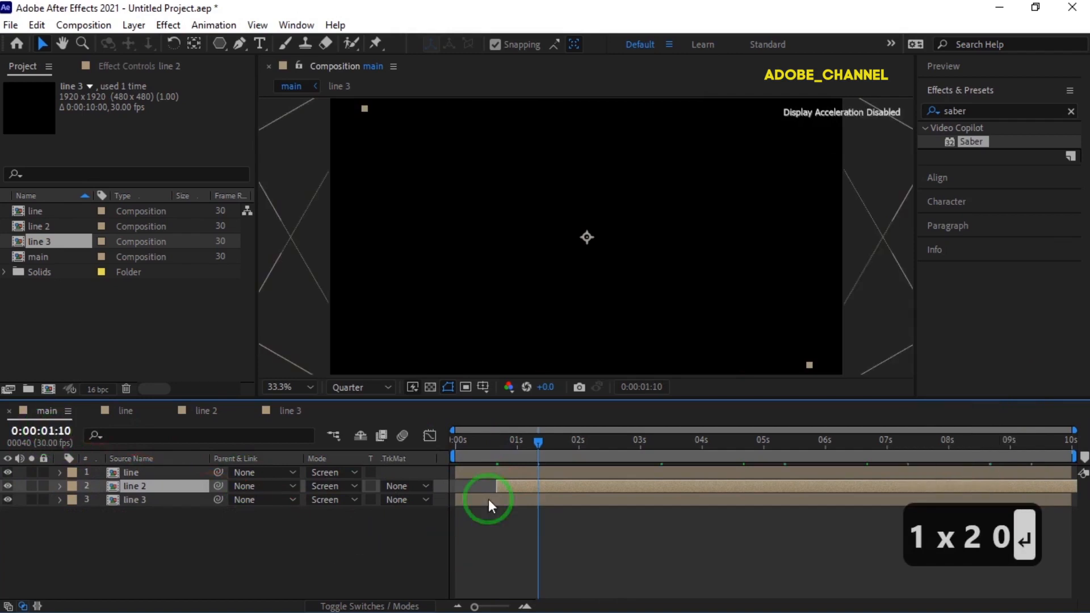
pyautogui.moveTo(488, 500); pyautogui.dragTo(570, 502)
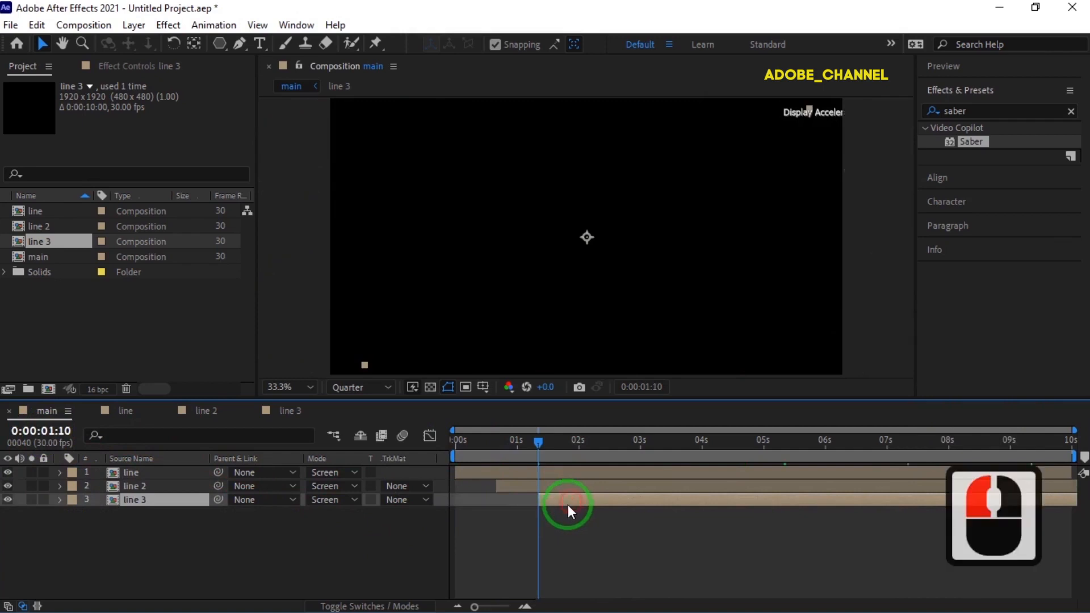
pyautogui.moveTo(577, 442); pyautogui.dragTo(436, 452)
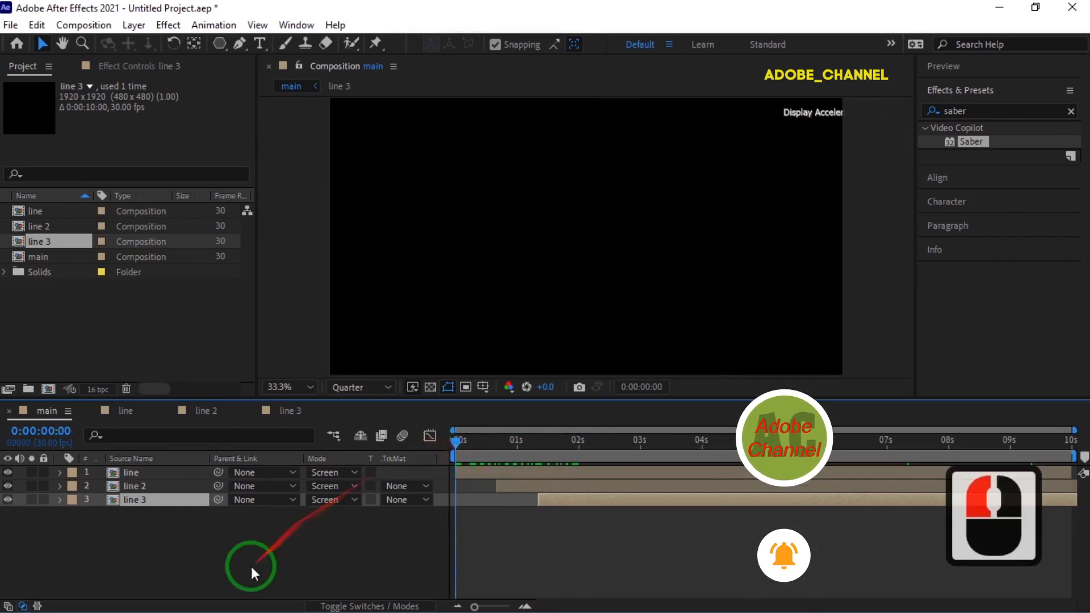
# - Add a black 1920 x 1920 px solid named triangel to the main composition
pyautogui.click(217, 558)
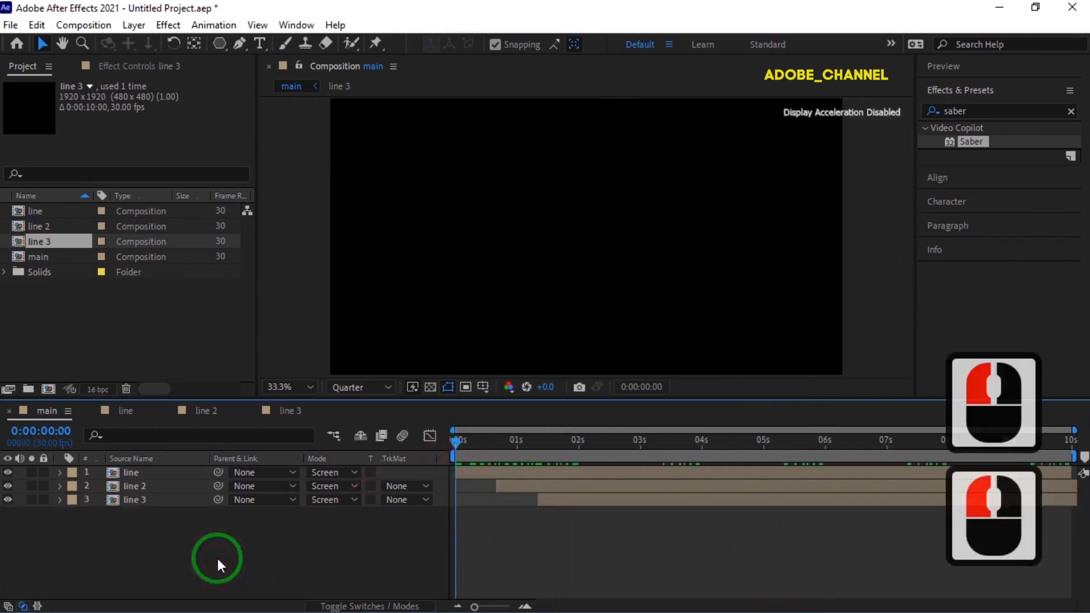
pyautogui.rightClick(195, 535)
pyautogui.moveTo(268, 345)
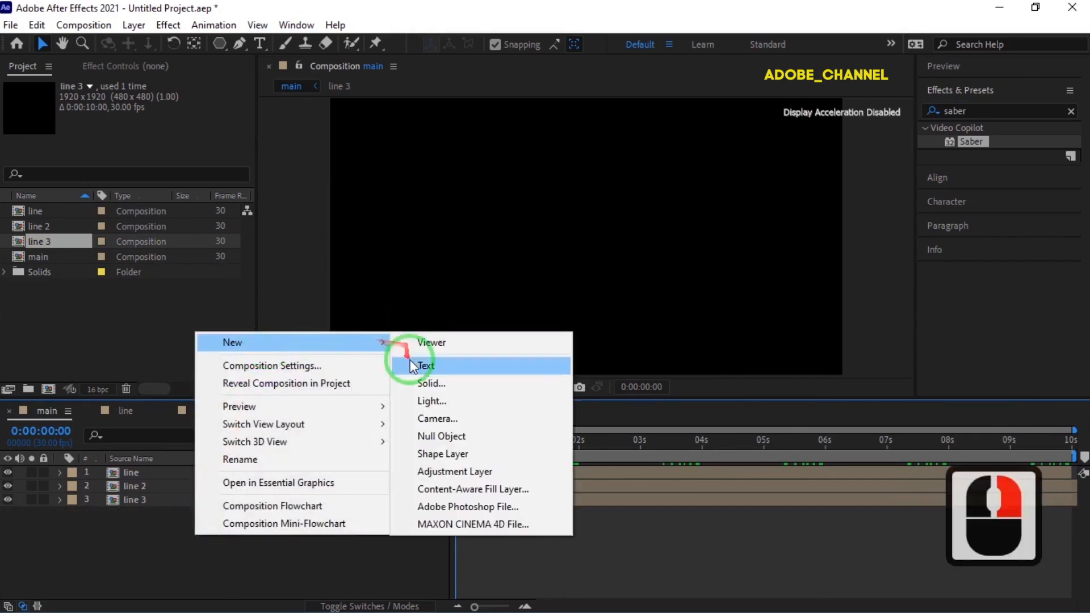
pyautogui.click(434, 386)
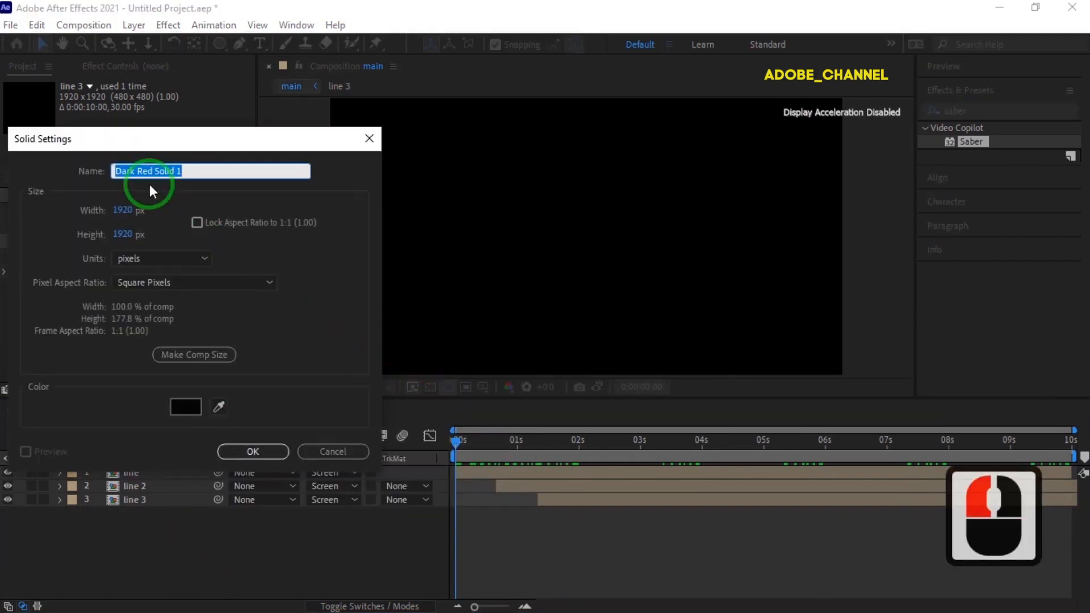
pyautogui.write('tri')
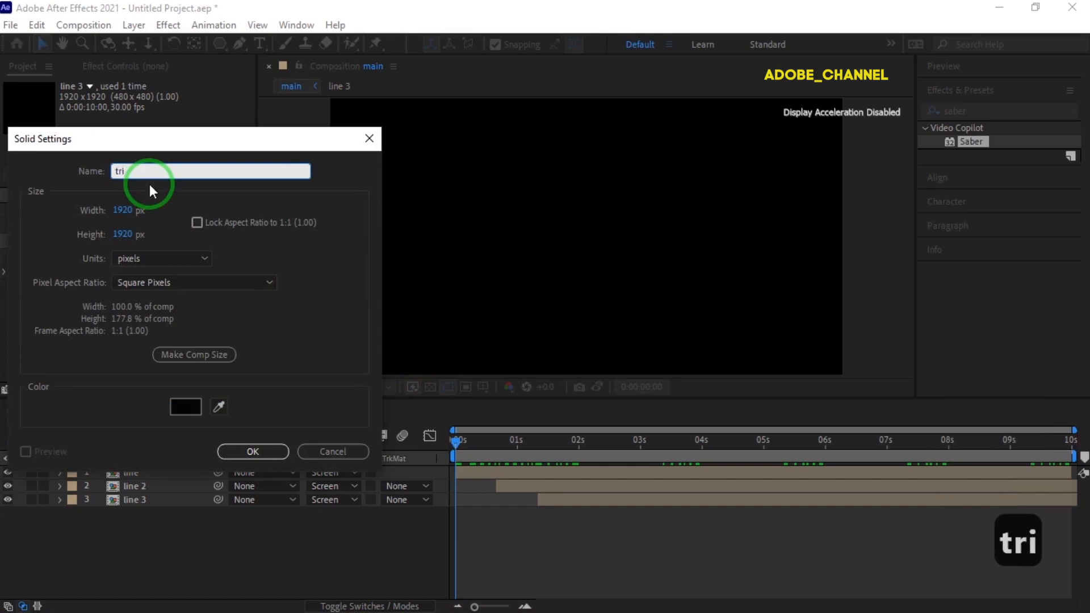
pyautogui.write('angel')
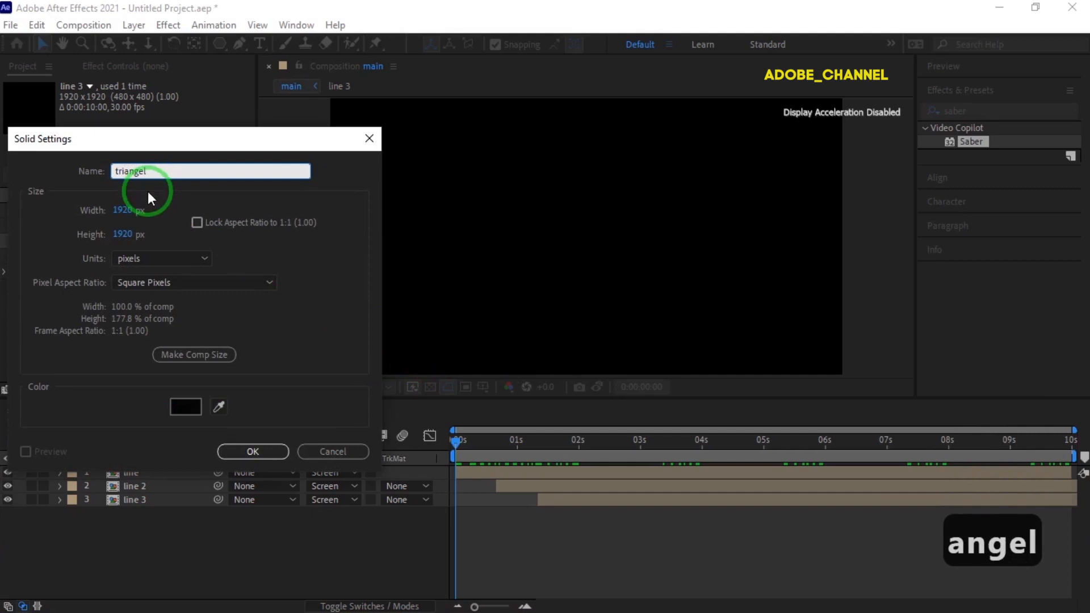
pyautogui.click(126, 235)
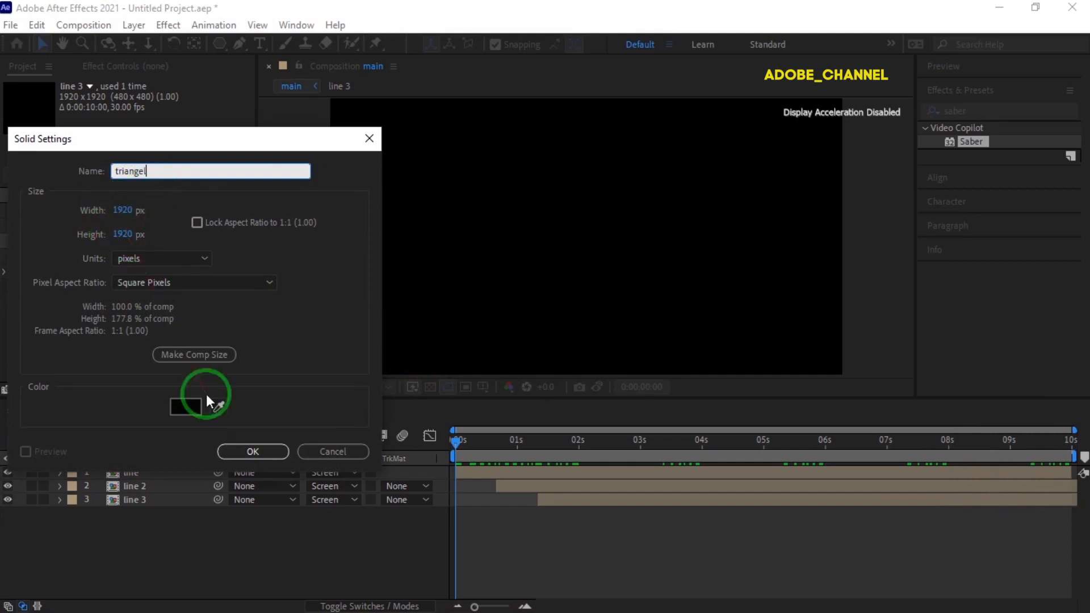
pyautogui.click(250, 452)
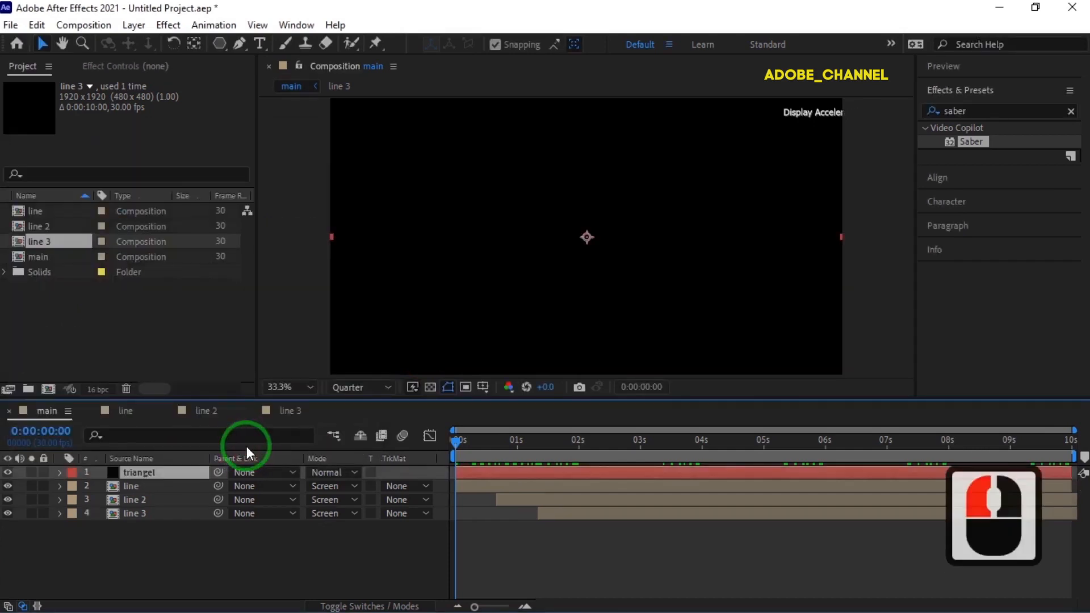
# - Draw a three-sided polygon mask pointing right from the centre of the triangel solid
pyautogui.click(220, 43)
pyautogui.click(283, 95)
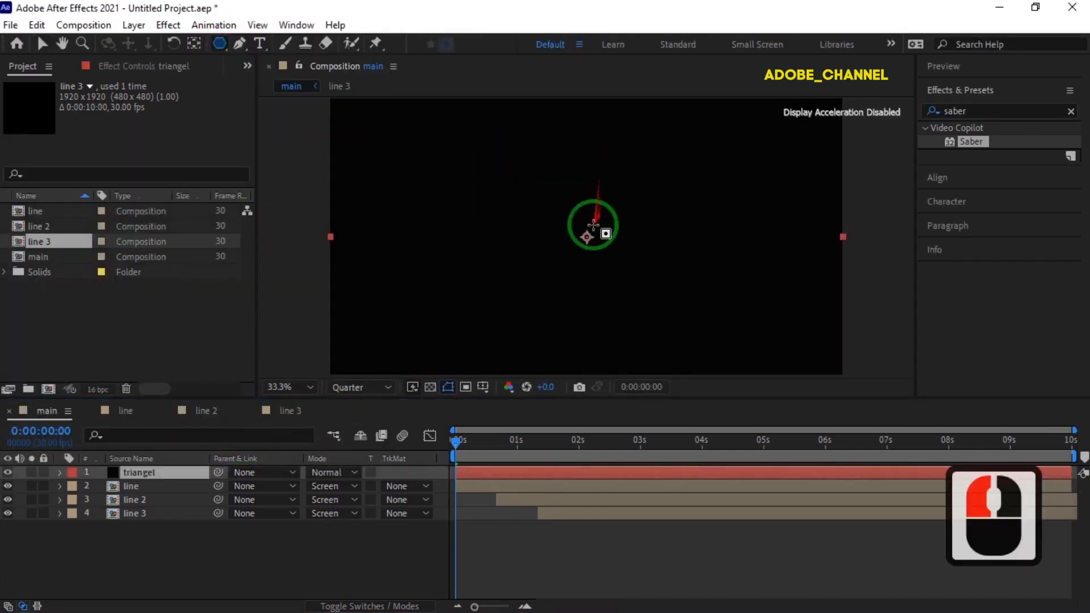
pyautogui.moveTo(586, 236)
pyautogui.mouseDown()
pyautogui.moveTo(627, 294)
pyautogui.moveTo(630, 236)
pyautogui.moveTo(653, 237)
pyautogui.mouseUp()
pyautogui.press('Up')
pyautogui.press('Up')
pyautogui.press('Up')
pyautogui.press('Down')
pyautogui.press('Down')
pyautogui.press('Down')
pyautogui.press('v')
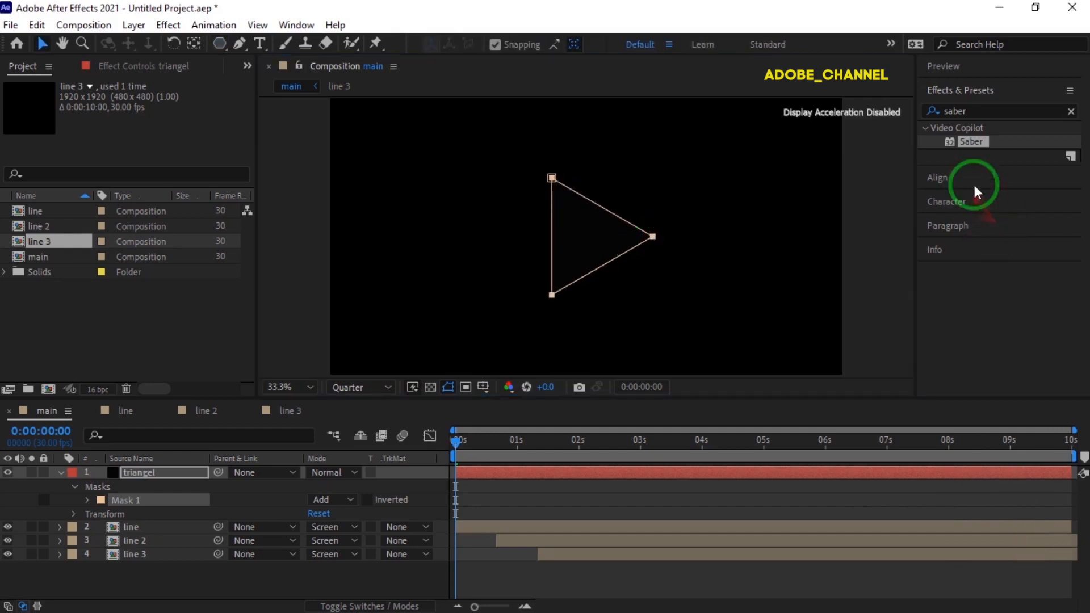
# - Align the masked triangel layer to the horizontal and vertical centre of the composition
pyautogui.click(987, 177)
pyautogui.click(1017, 155)
pyautogui.click(1041, 156)
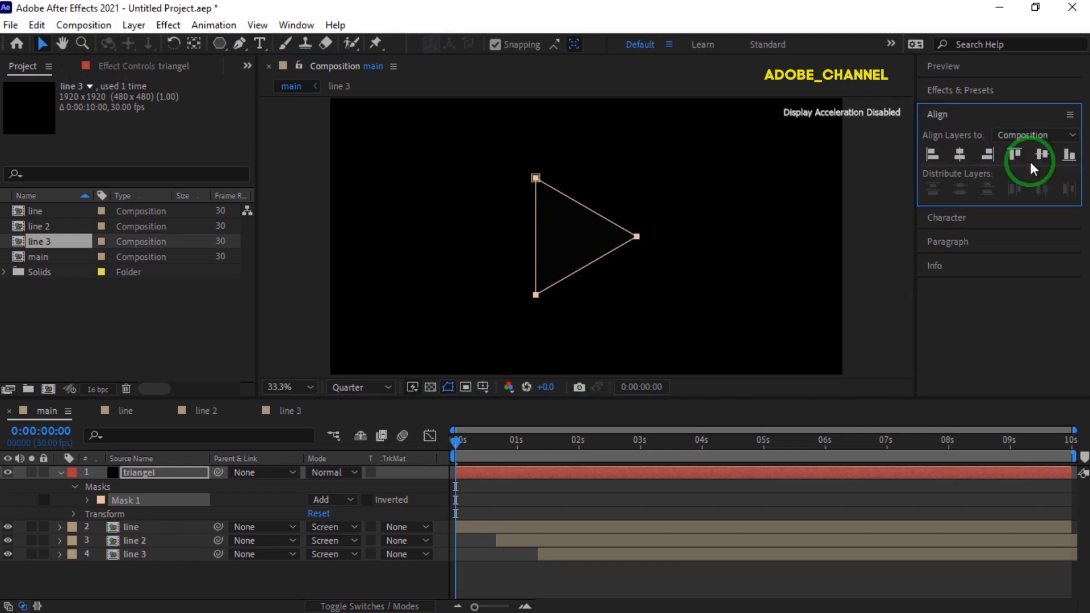
# - Apply the Saber effect to the triangel layer and set its Core Type to Layer Masks
pyautogui.click(994, 89)
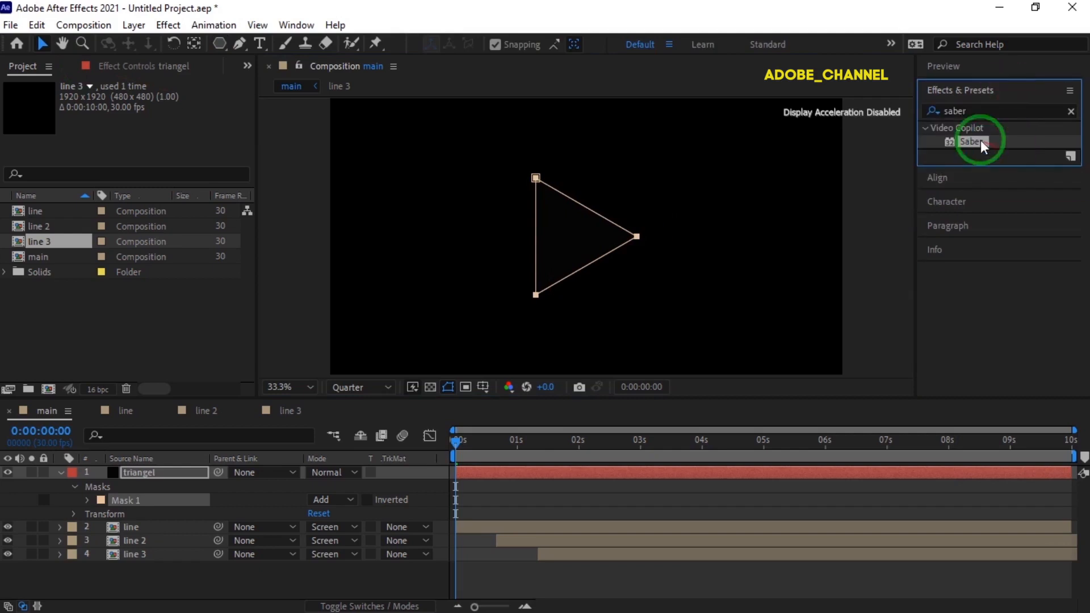
pyautogui.moveTo(978, 146); pyautogui.dragTo(180, 475)
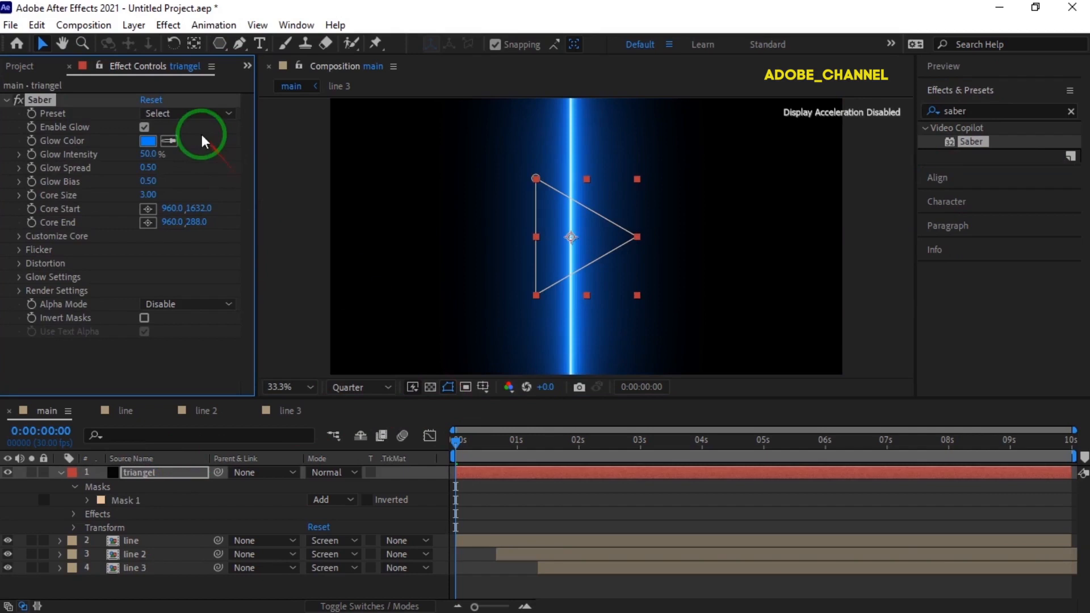
pyautogui.click(19, 238)
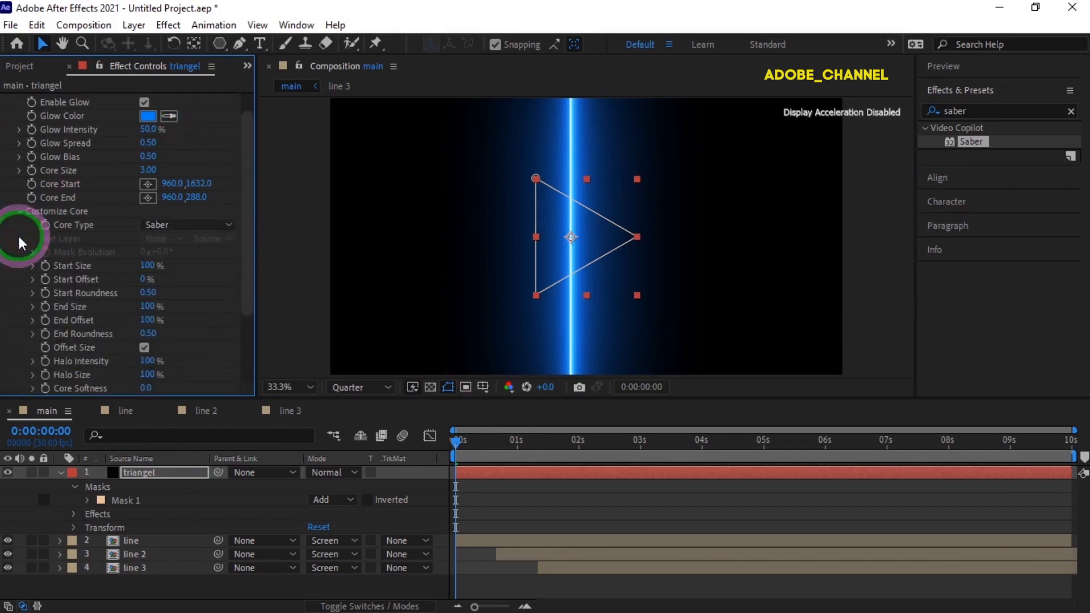
pyautogui.click(230, 226)
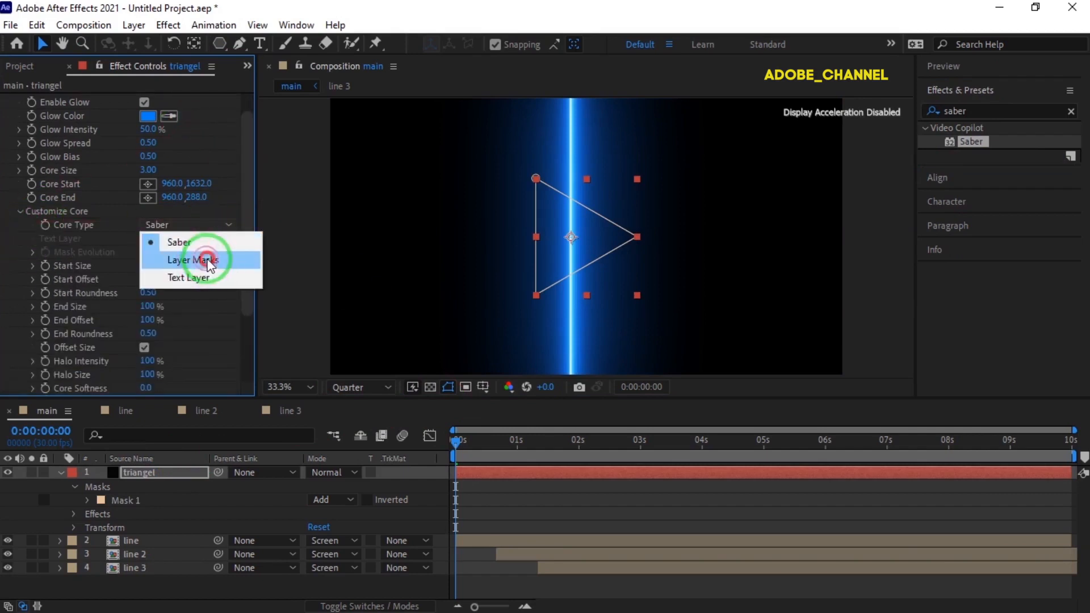
pyautogui.click(206, 260)
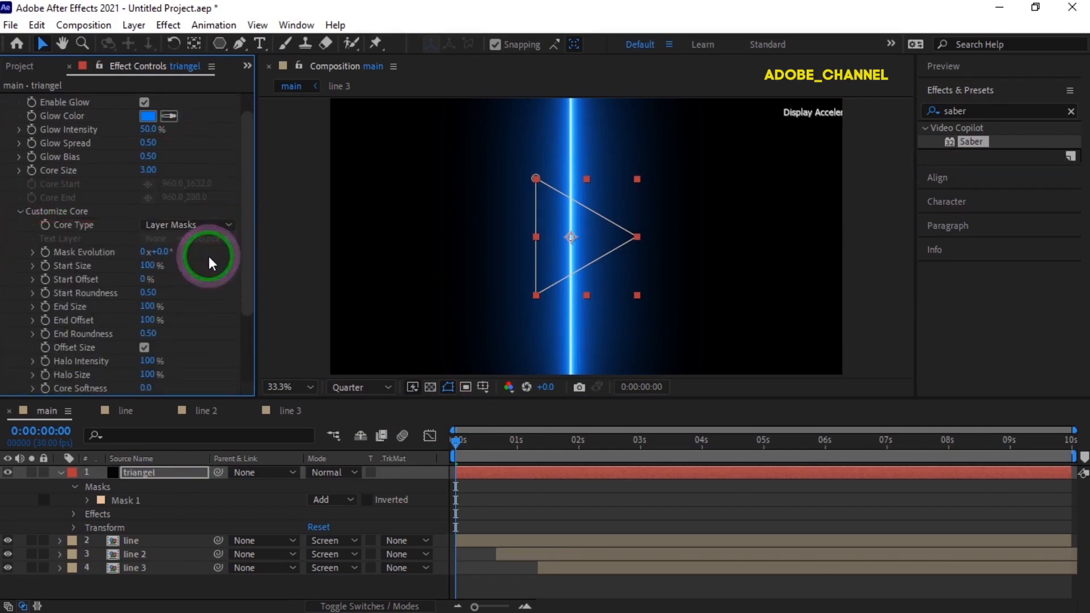
# - Set the triangle's Saber Glow Color to 1661B6 and its Core Size to 2
pyautogui.click(150, 119)
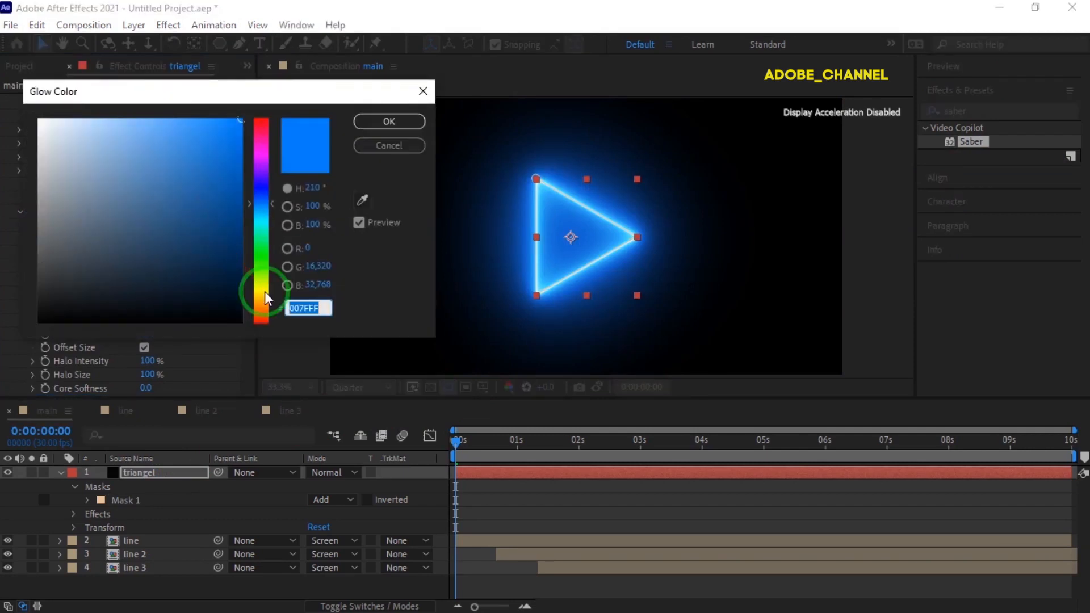
pyautogui.write('1661')
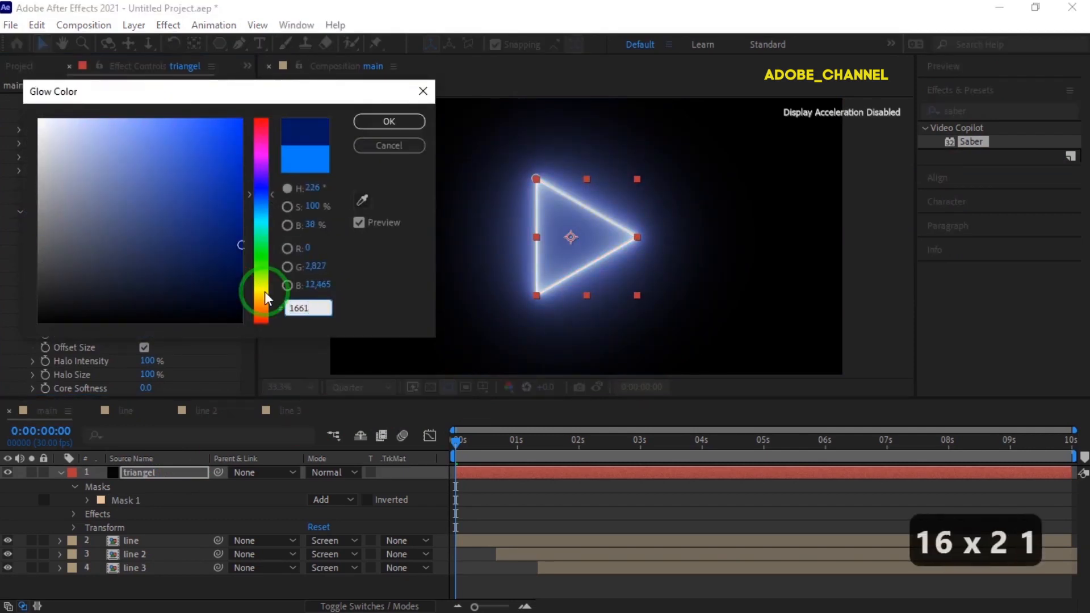
pyautogui.write('b6')
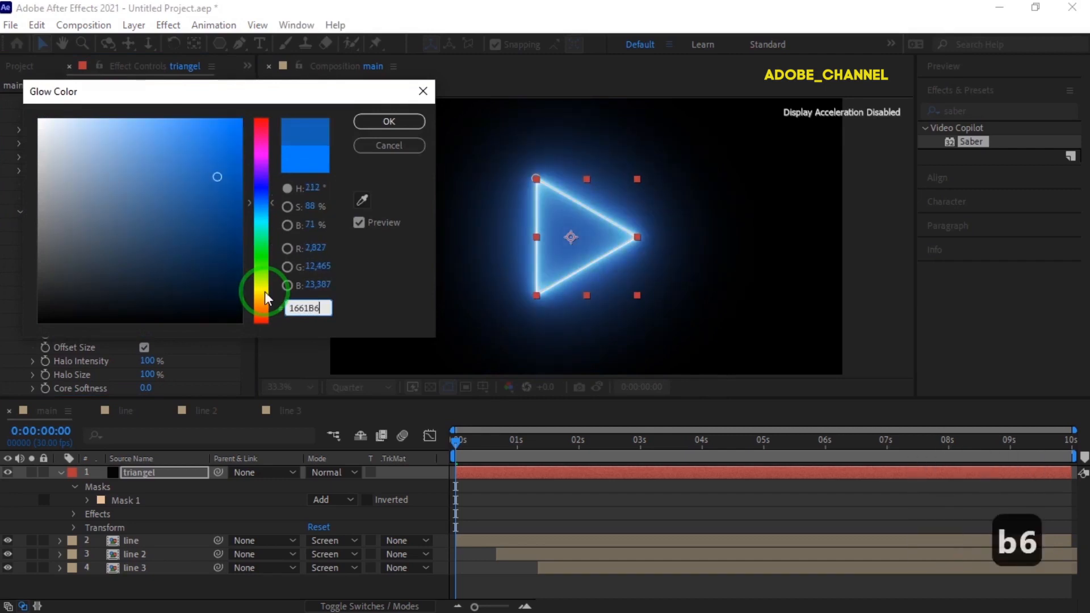
pyautogui.click(386, 120)
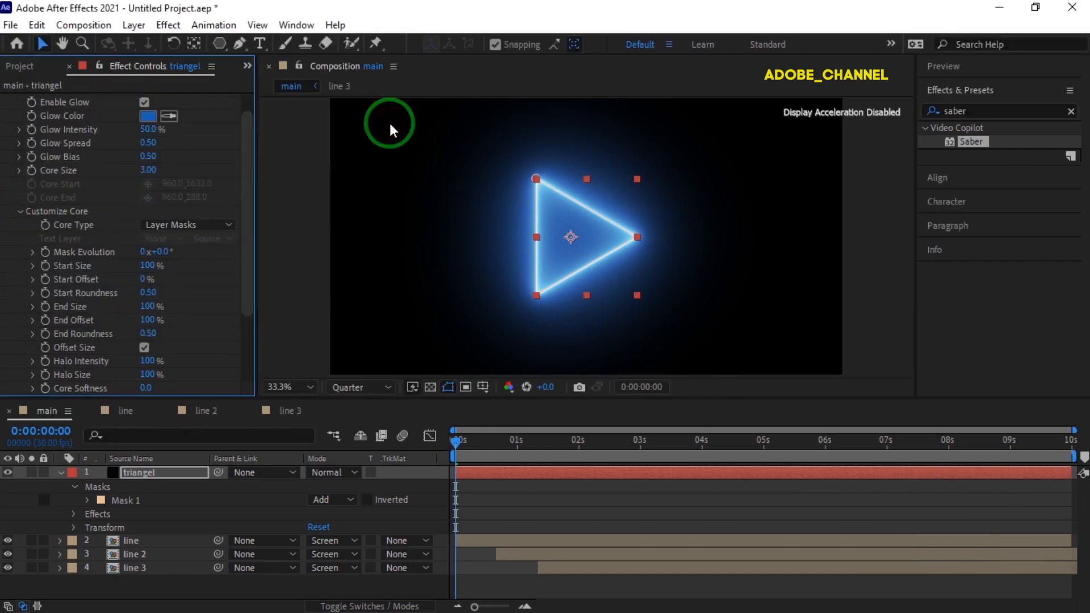
pyautogui.click(147, 170)
pyautogui.write('2')
pyautogui.press('Return')
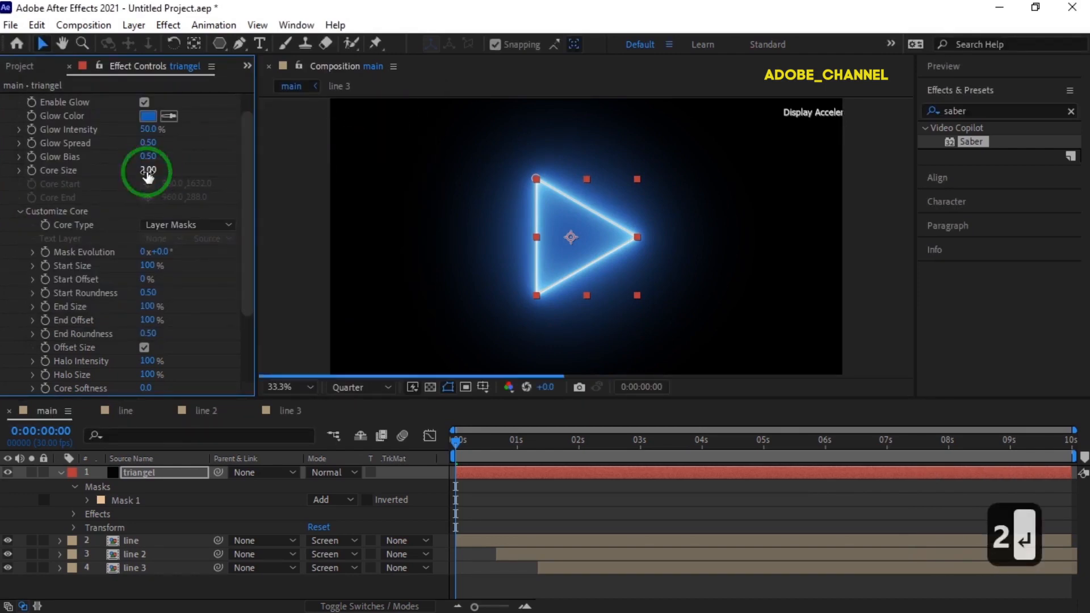
# - Set the triangel layer's blending mode to Screen and its Saber Glow Bias to 0.3
pyautogui.click(352, 474)
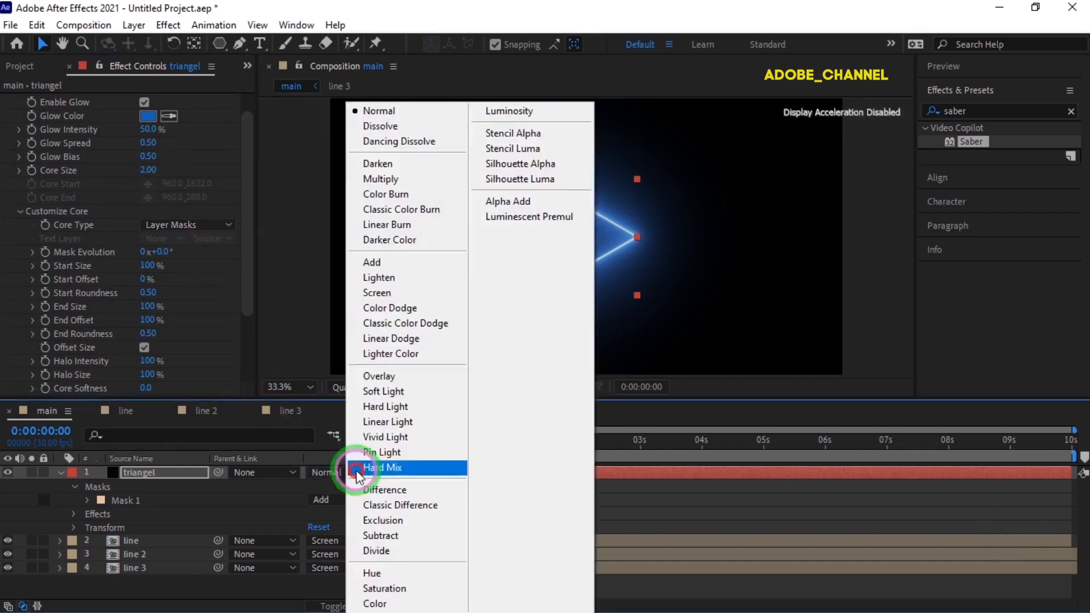
pyautogui.click(371, 293)
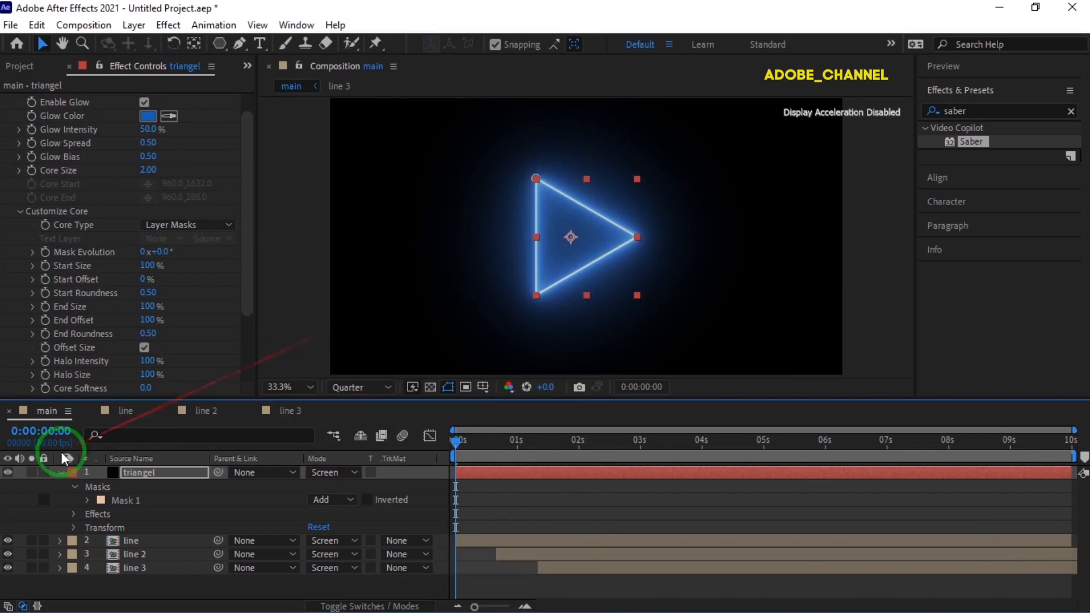
pyautogui.click(60, 473)
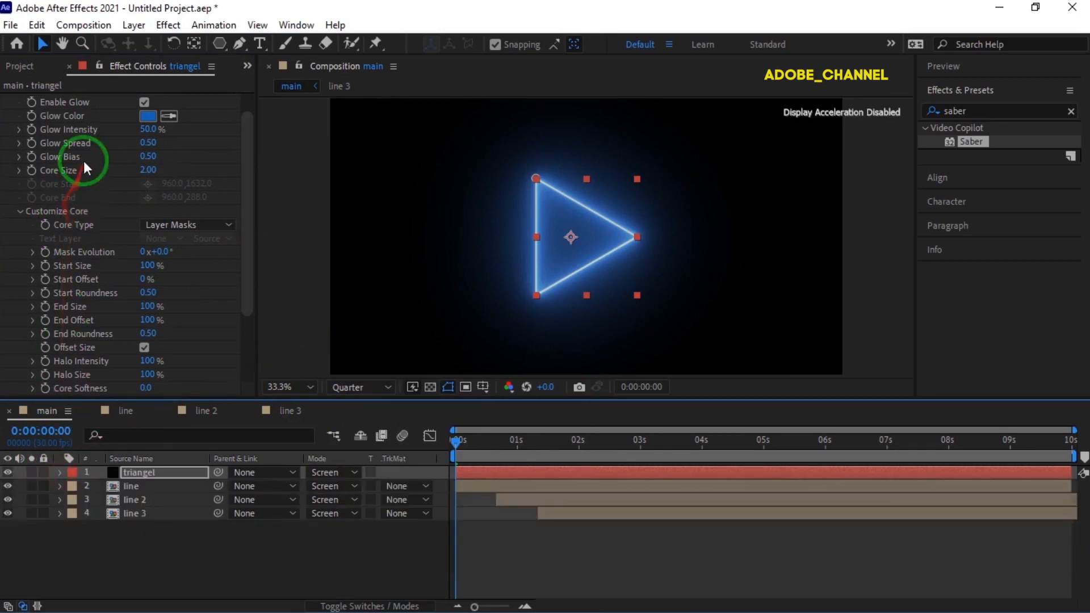
pyautogui.click(149, 159)
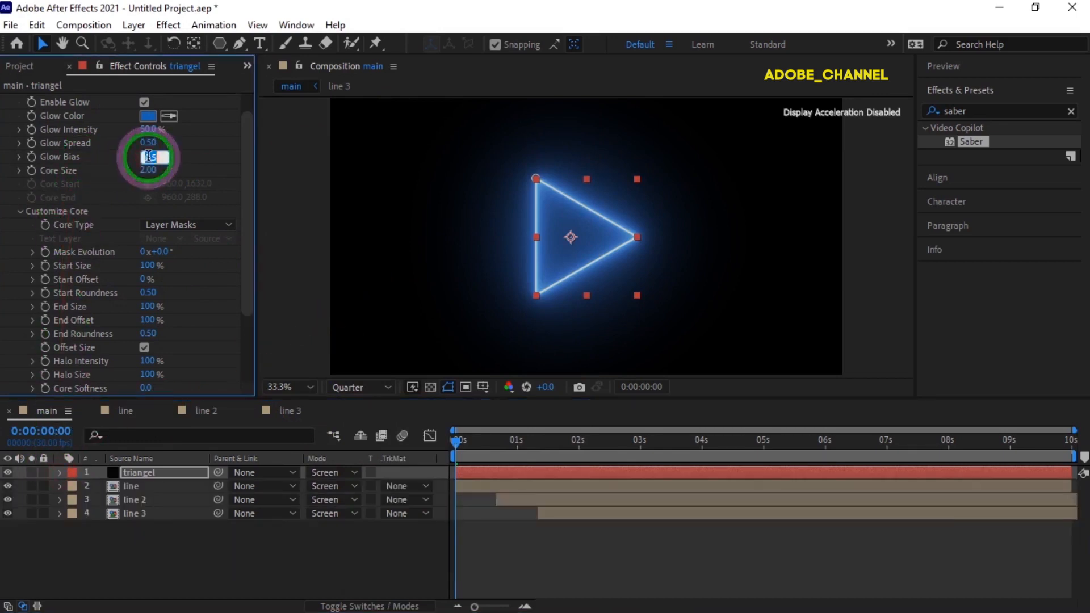
pyautogui.press('Return')
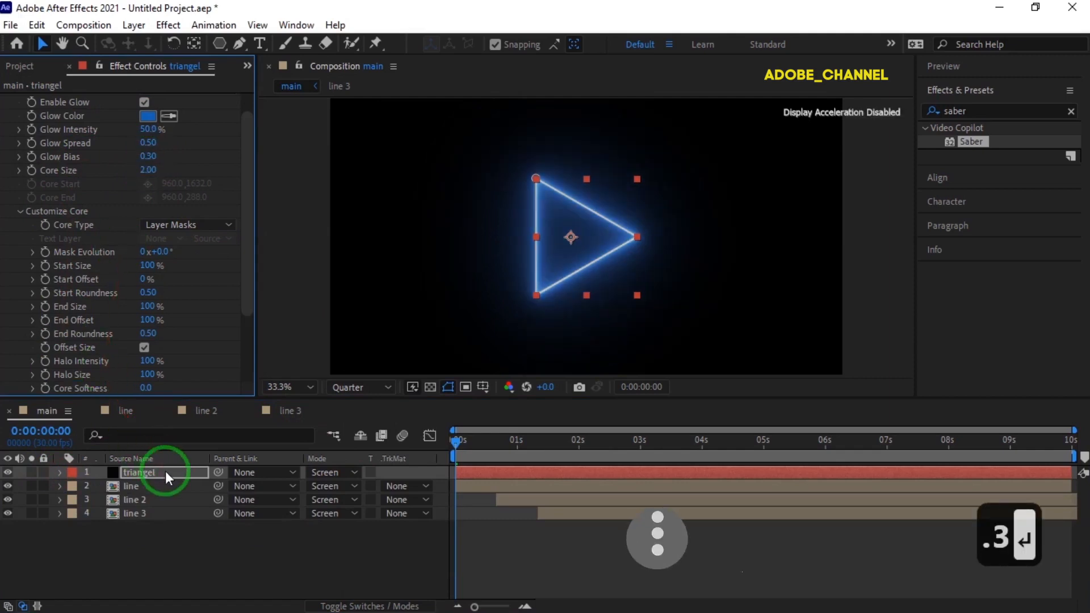
# - Set the triangel layer's Scale to 60% and add a Scale keyframe at 0:00:00:00
pyautogui.press('s')
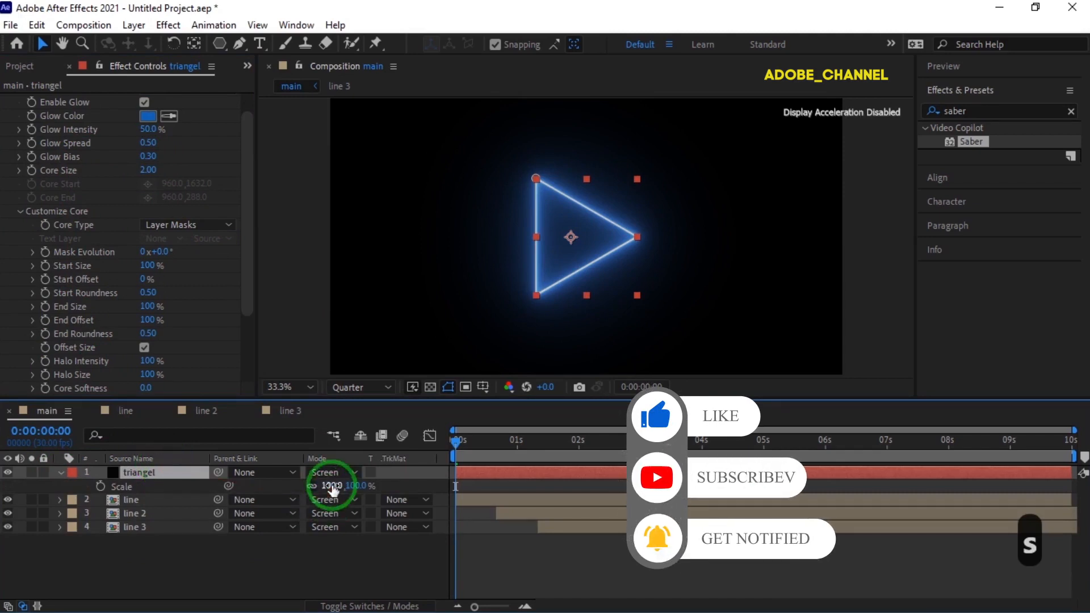
pyautogui.click(332, 485)
pyautogui.write('60')
pyautogui.press('Return')
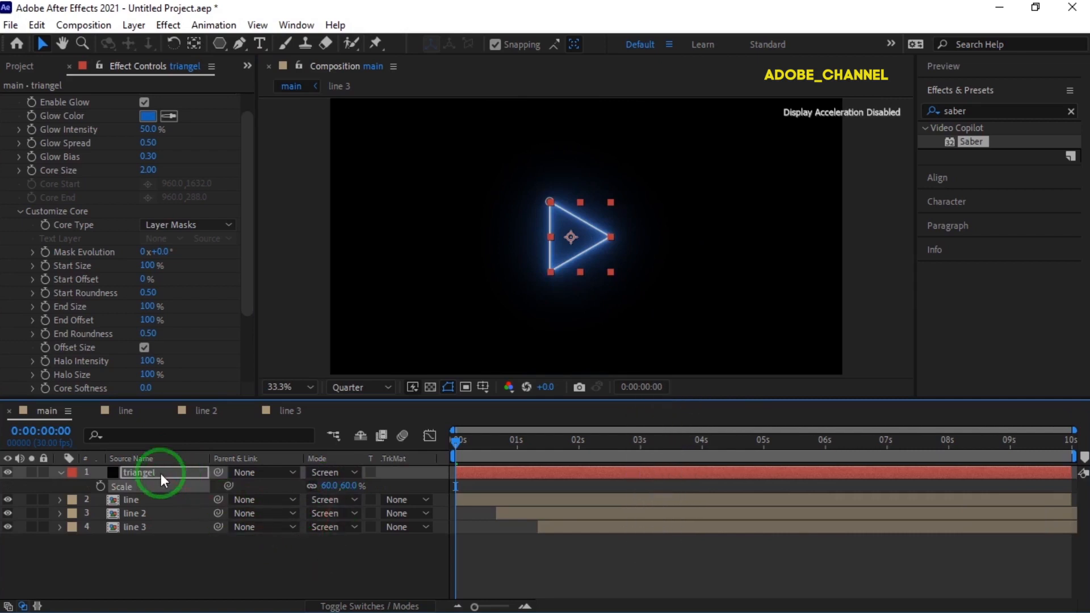
pyautogui.press('.')
pyautogui.click(100, 486)
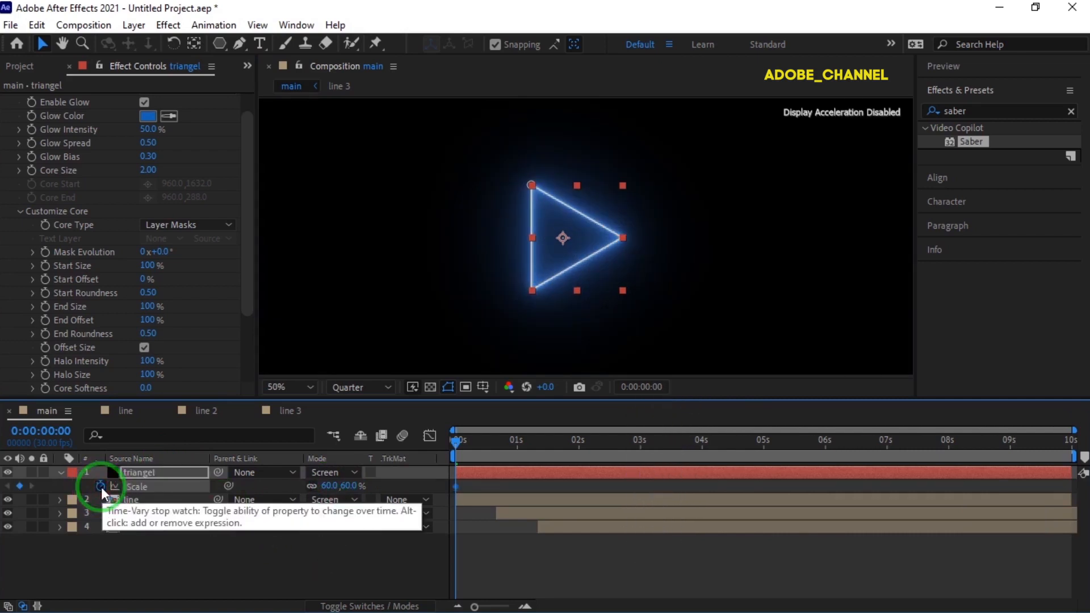
# - Add Rotation and Opacity keyframes to the triangel layer at 0:00:00:00, with Opacity set to 0%
pyautogui.hotkey('shift', 'r')
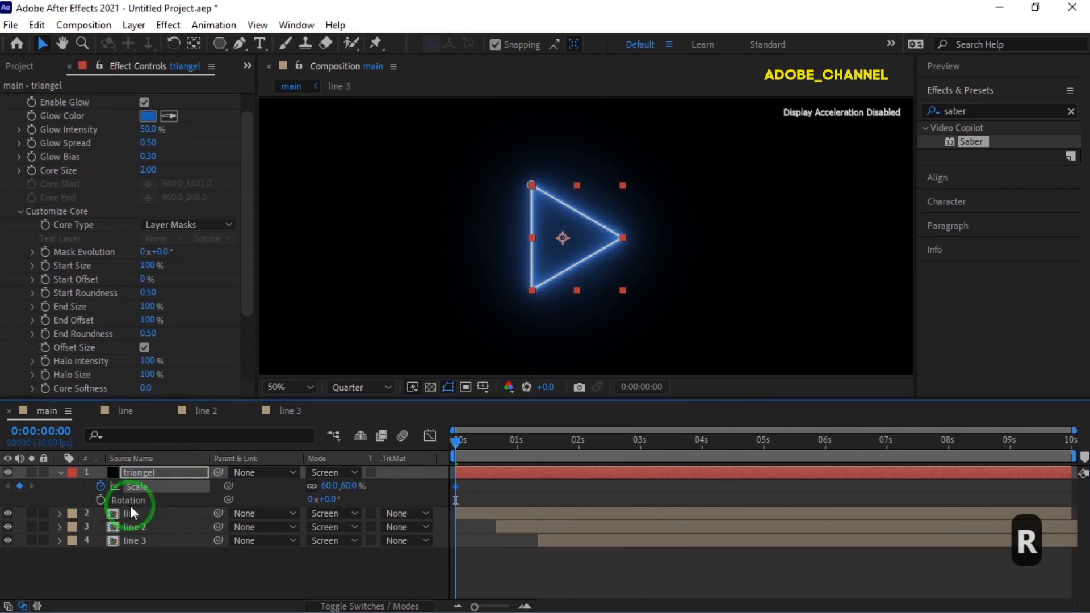
pyautogui.click(101, 499)
pyautogui.hotkey('shift', 't')
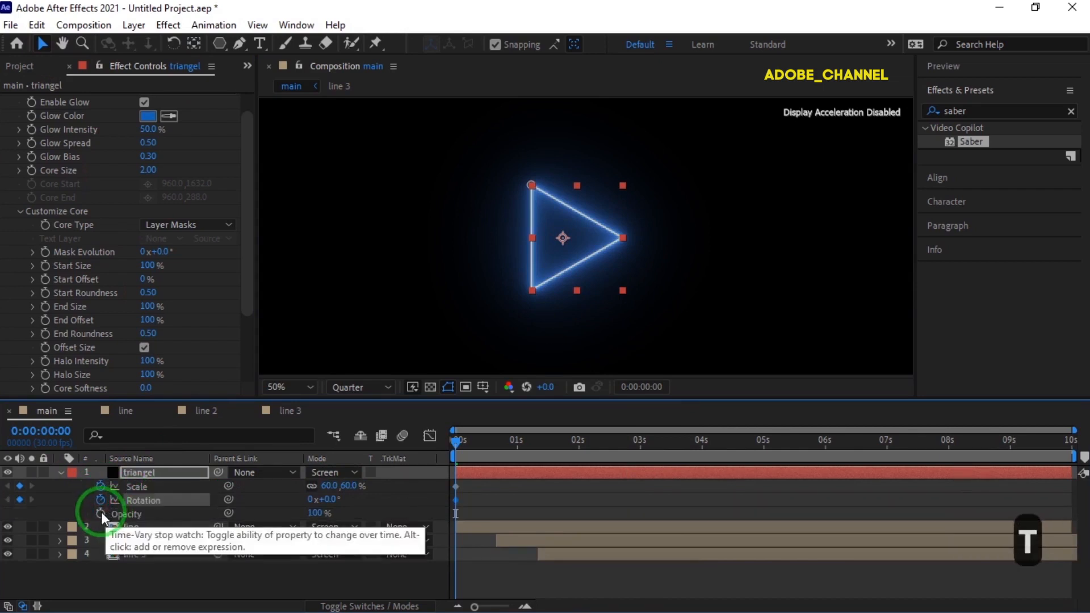
pyautogui.click(101, 515)
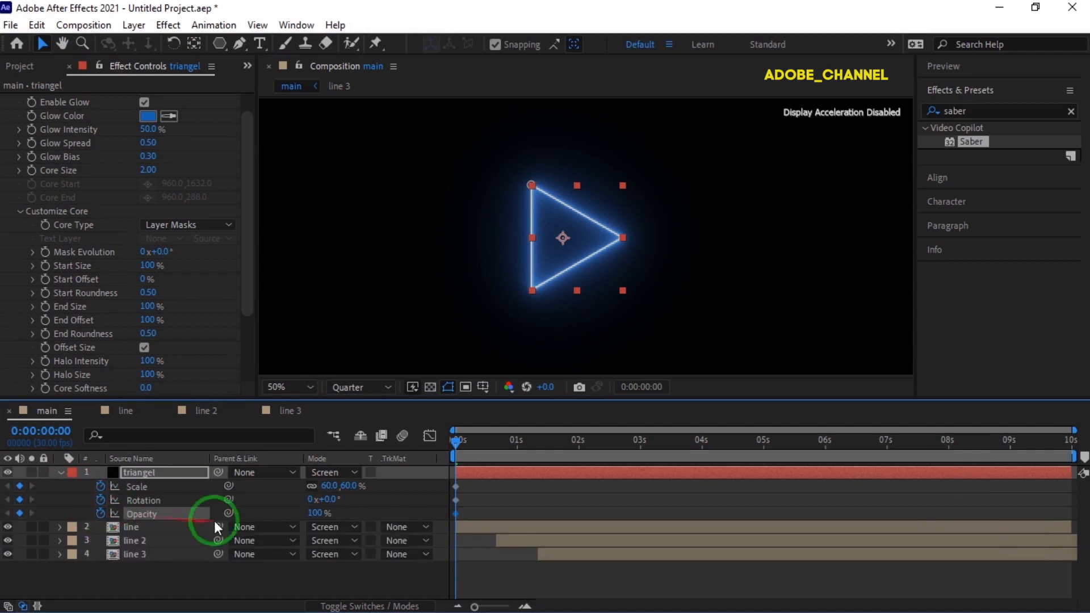
pyautogui.click(315, 513)
pyautogui.write('0')
pyautogui.press('Return')
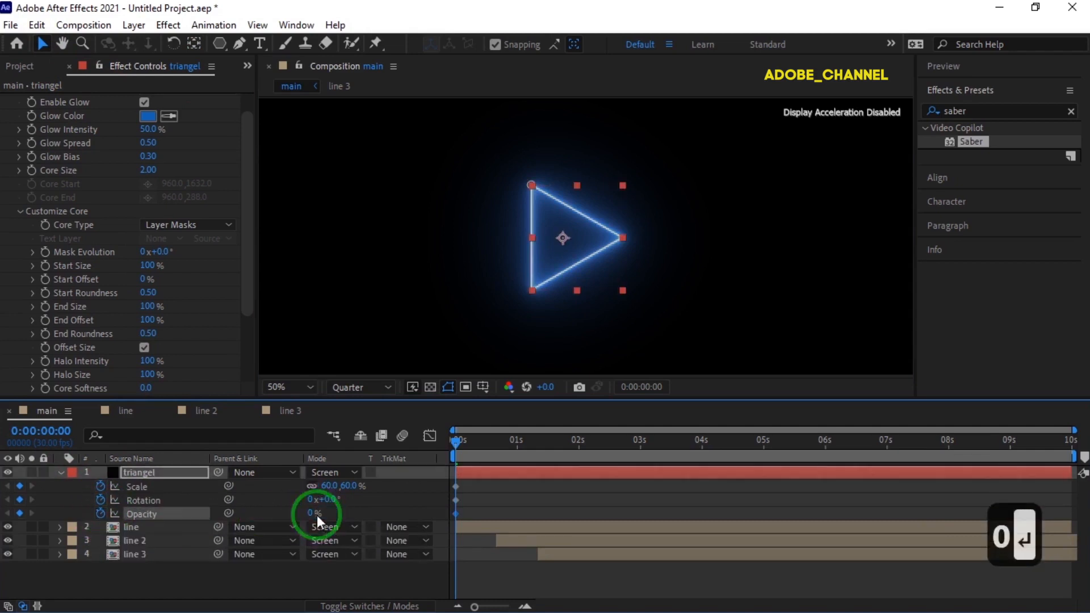
# - At 0:00:03:00, set the triangel layer's Rotation to 90° and its Scale to 250%
pyautogui.click(49, 431)
pyautogui.write('300')
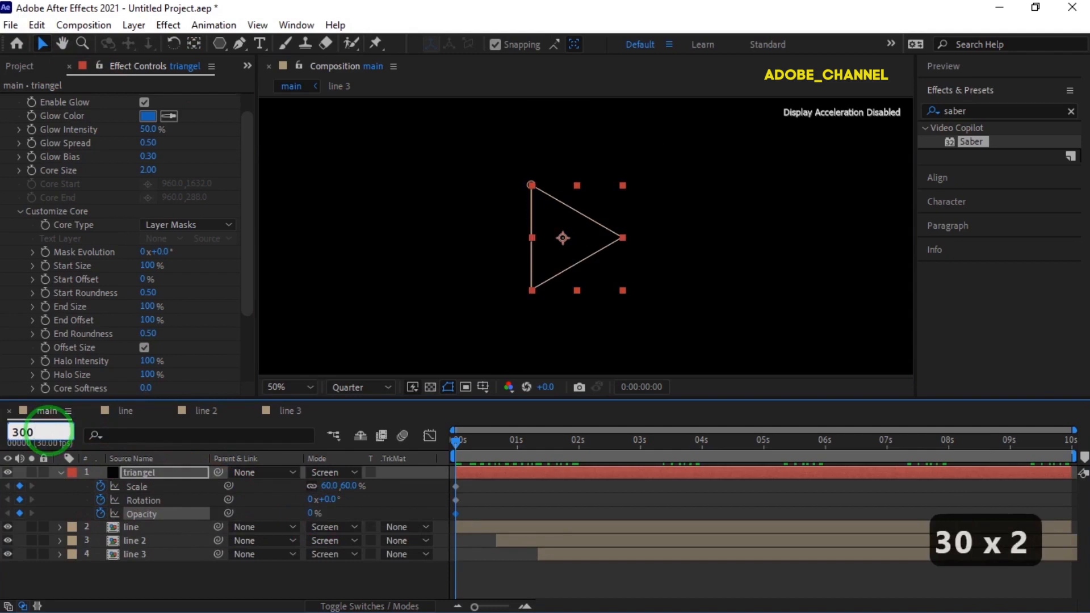
pyautogui.press('Return')
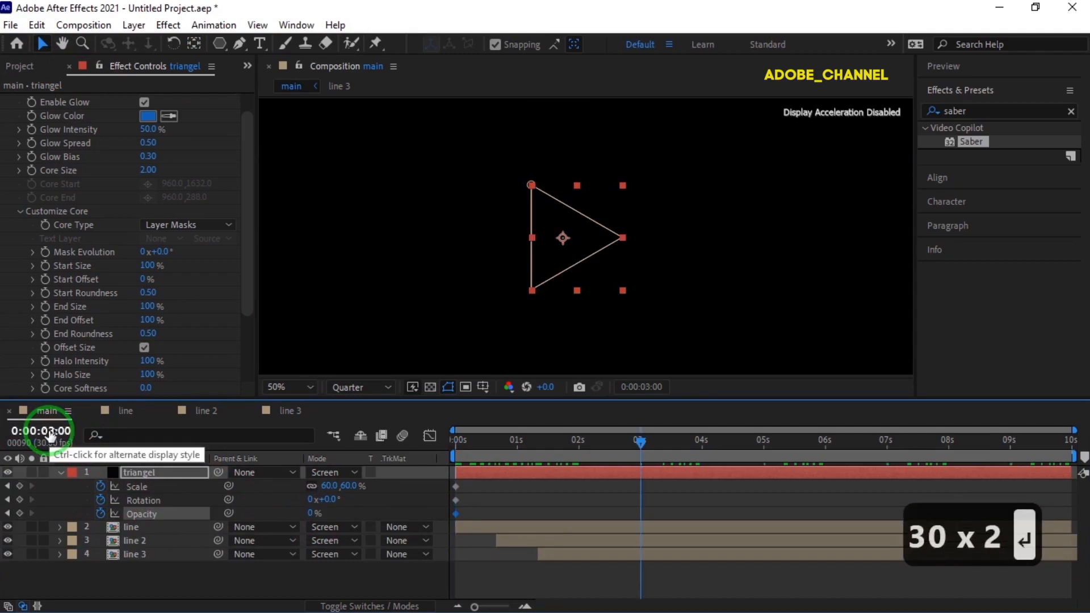
pyautogui.click(329, 500)
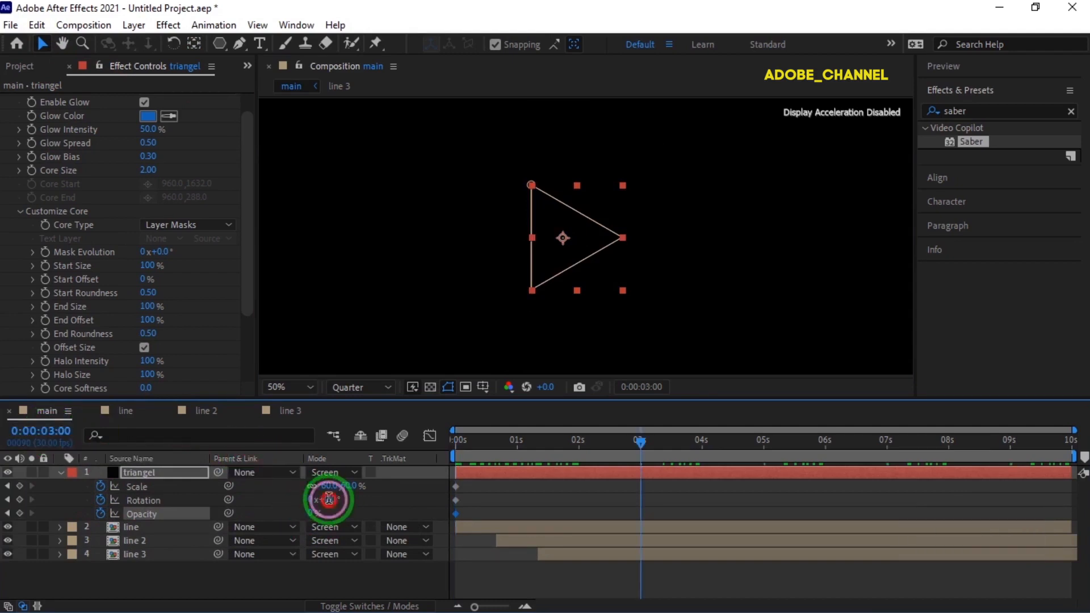
pyautogui.write('90')
pyautogui.press('Return')
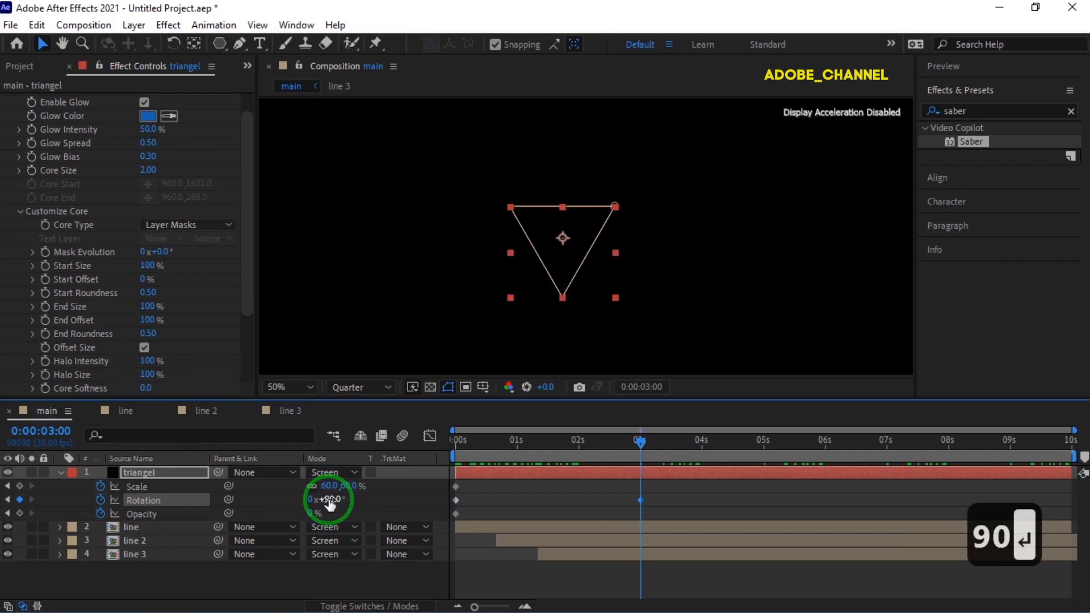
pyautogui.click(329, 487)
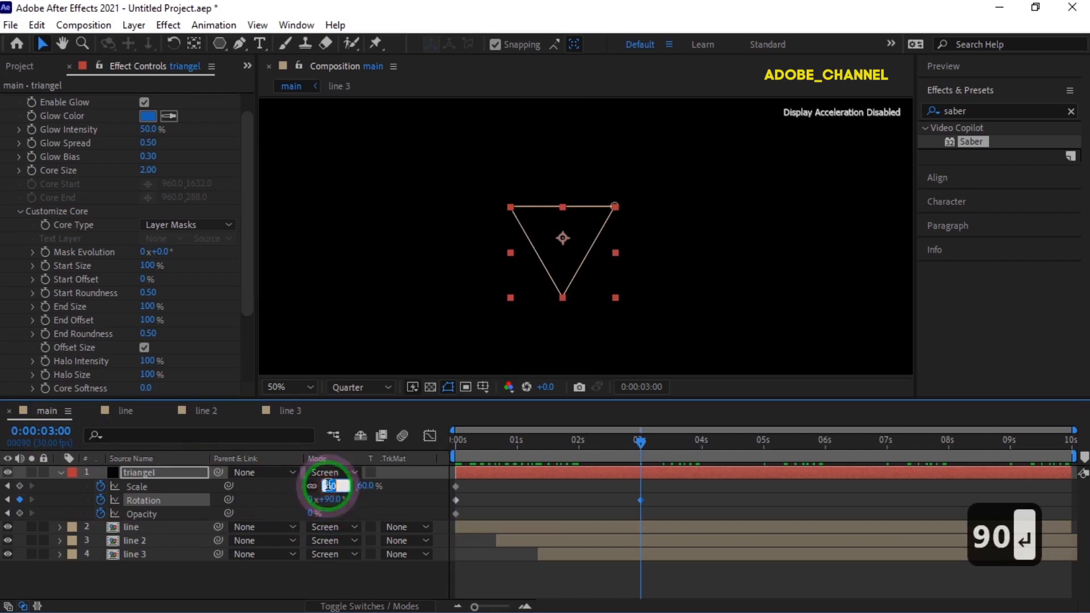
pyautogui.write('250')
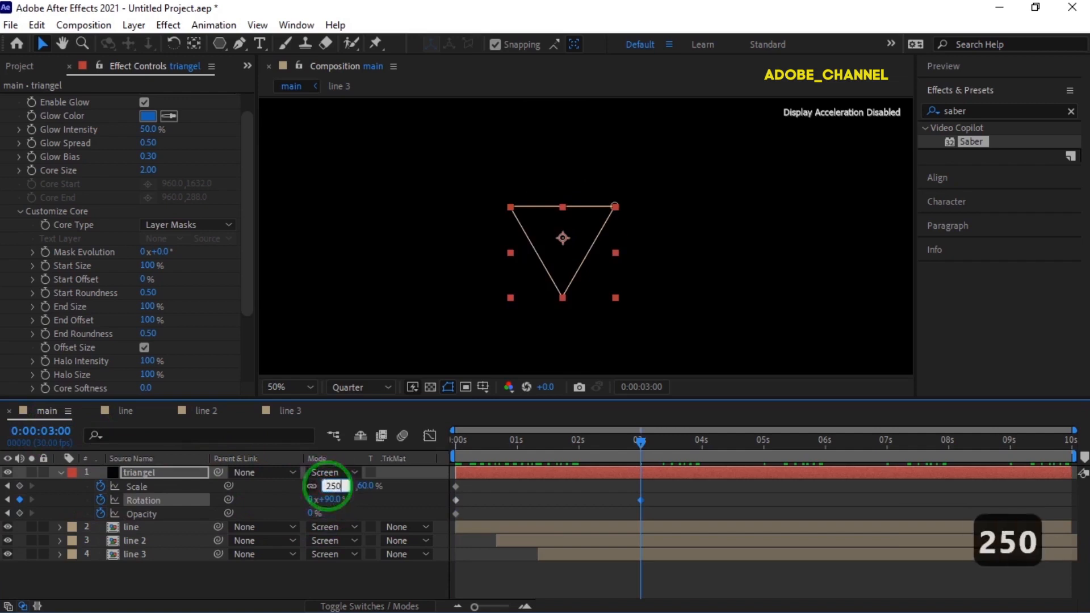
pyautogui.press('Return')
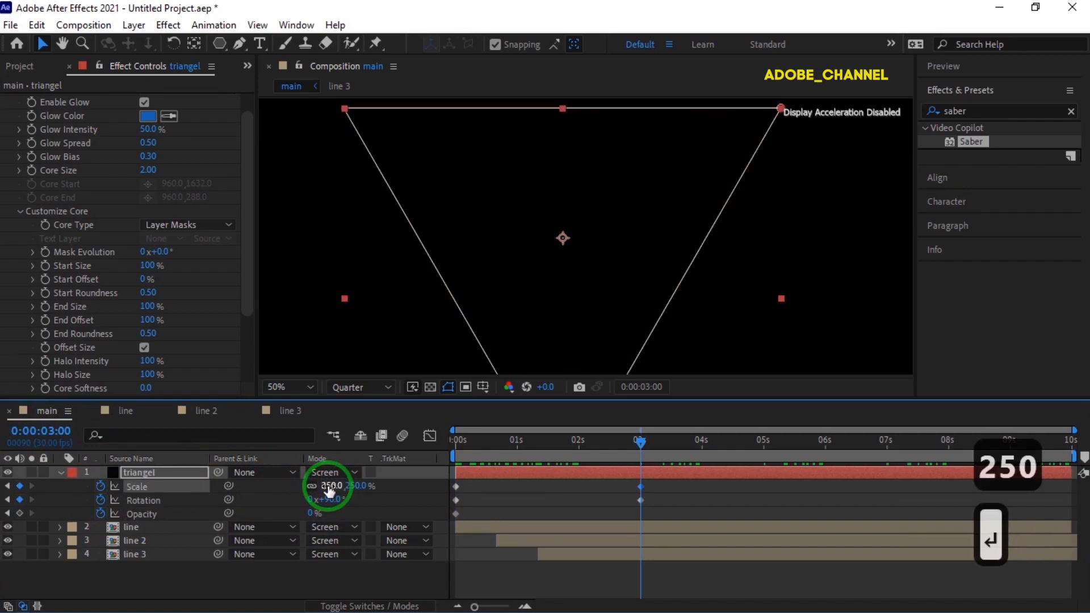
# - At 0:00:01:00, set the triangel layer's Opacity to 100%
pyautogui.click(39, 431)
pyautogui.write('100')
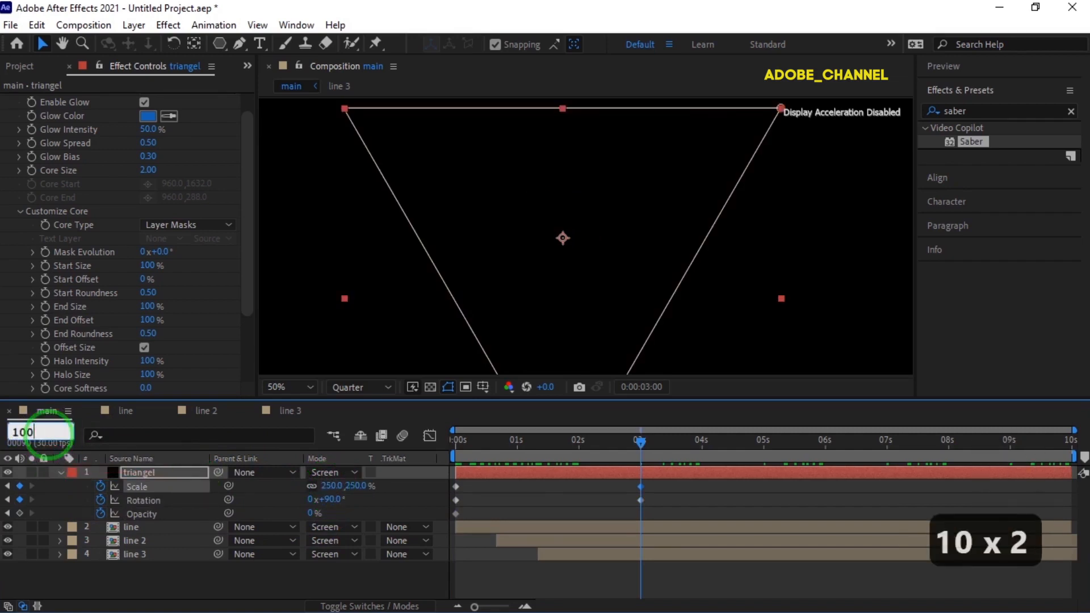
pyautogui.press('Return')
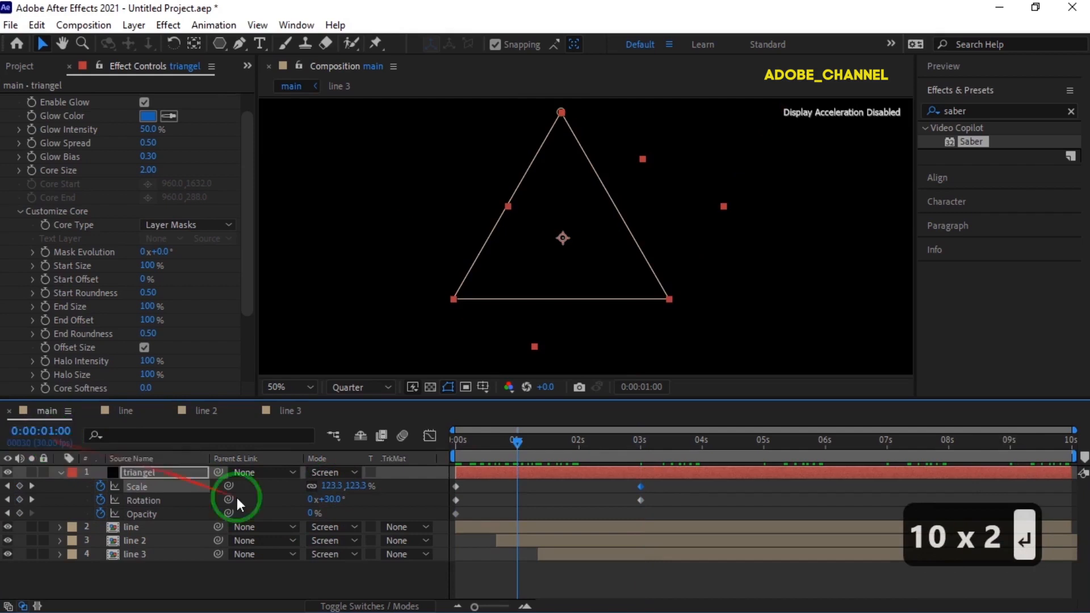
pyautogui.write('100')
pyautogui.press('Return')
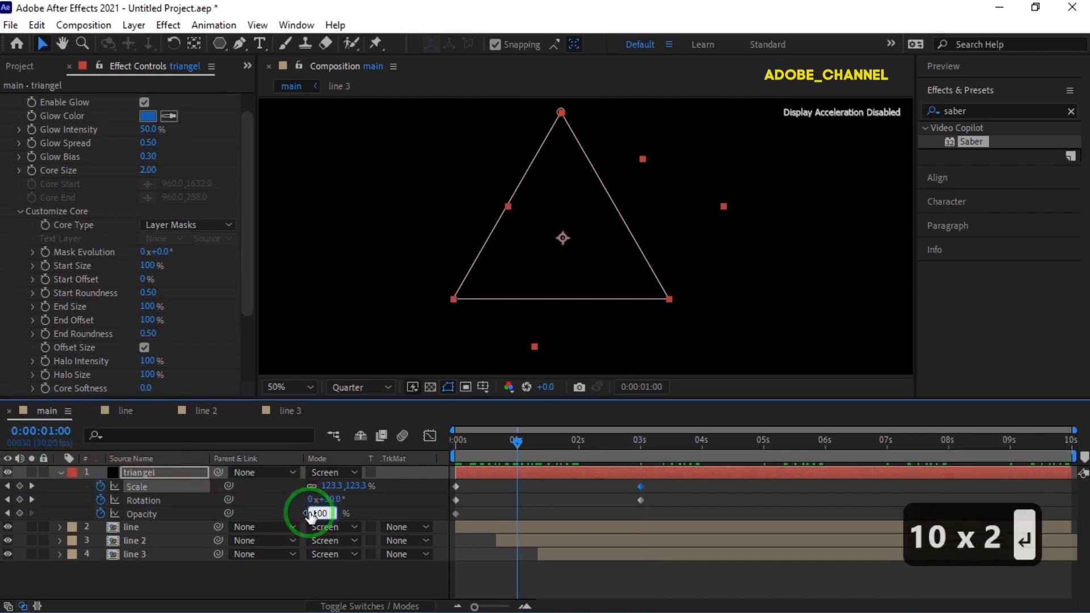
# - At 0:00:02:00, add an Opacity keyframe to the triangel layer that holds 100%
pyautogui.click(39, 431)
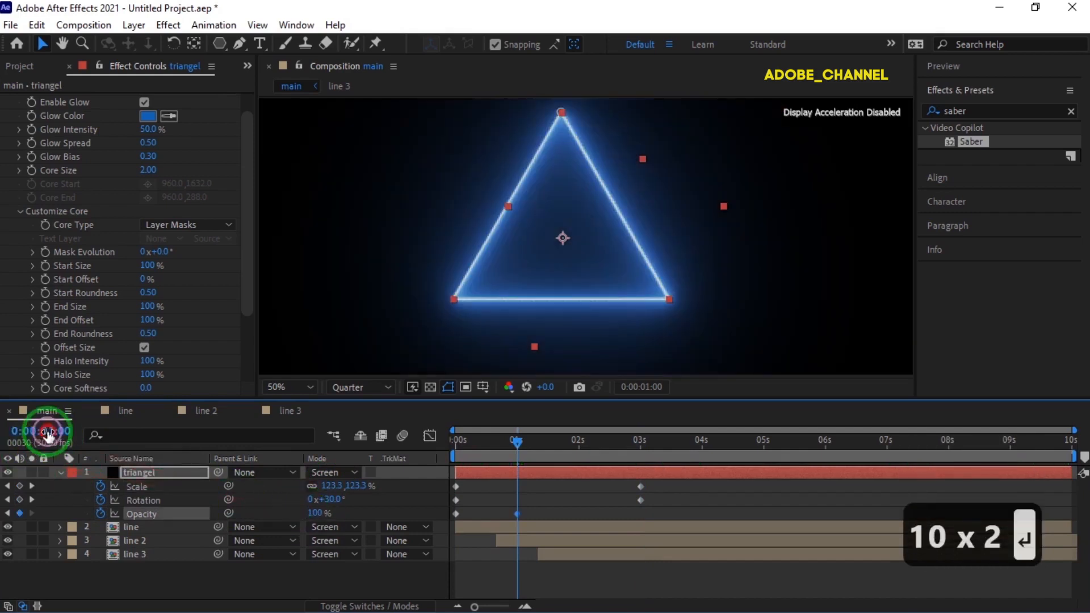
pyautogui.write('200')
pyautogui.press('Return')
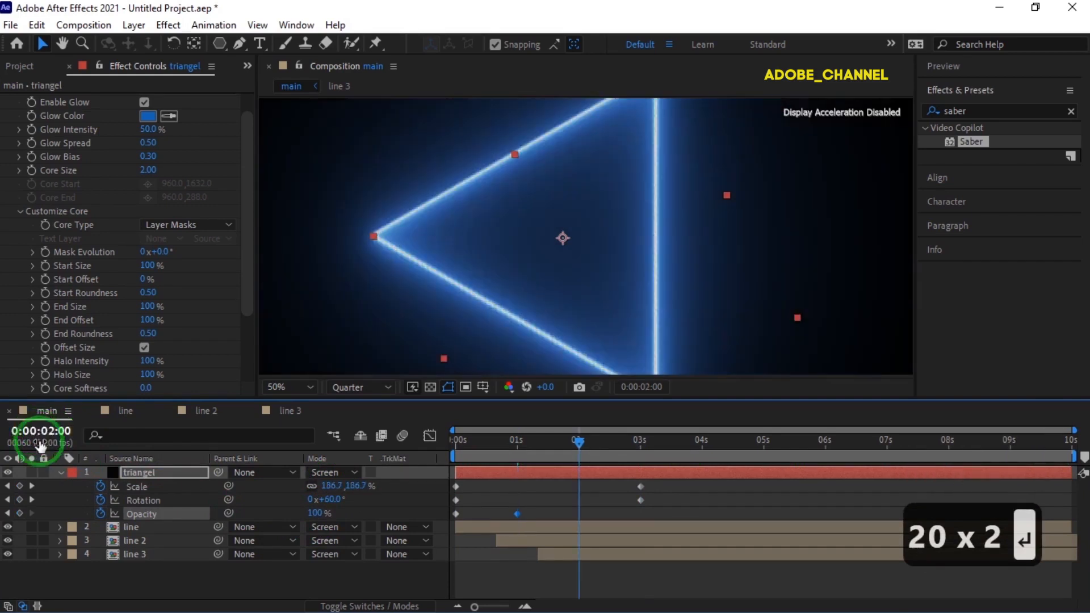
pyautogui.click(19, 513)
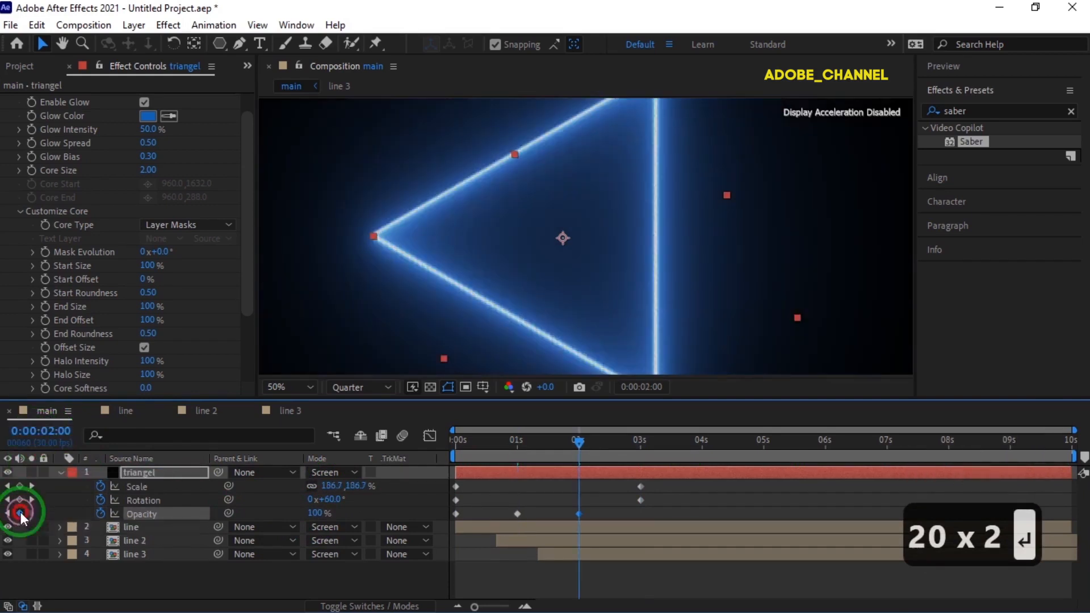
# - At 0:00:03:00, set the triangel layer's Opacity to 0%
pyautogui.click(40, 432)
pyautogui.write('300')
pyautogui.press('Return')
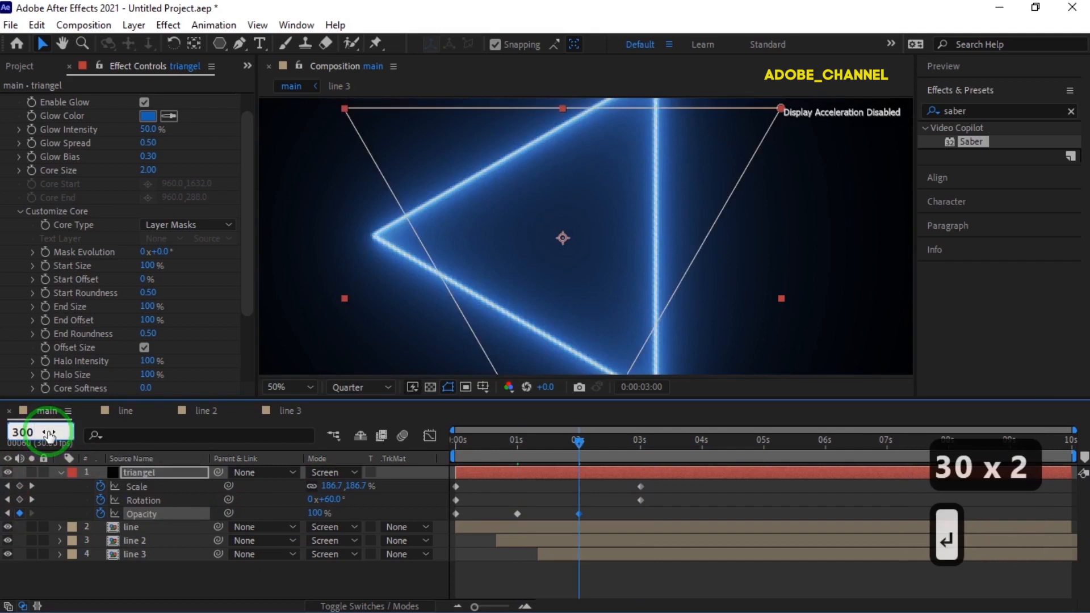
pyautogui.click(313, 512)
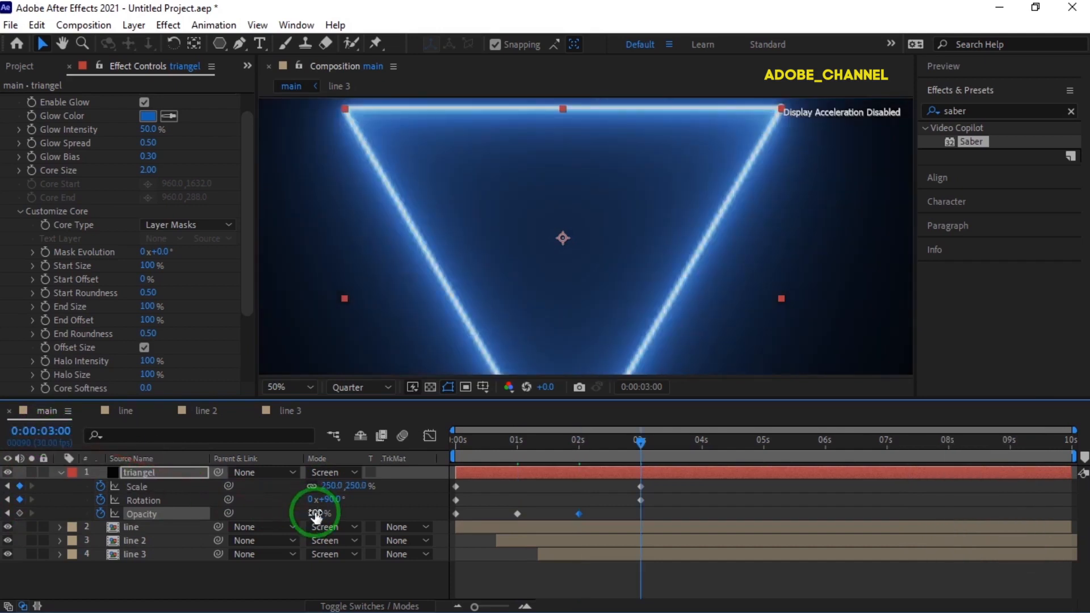
pyautogui.write('0')
pyautogui.press('Return')
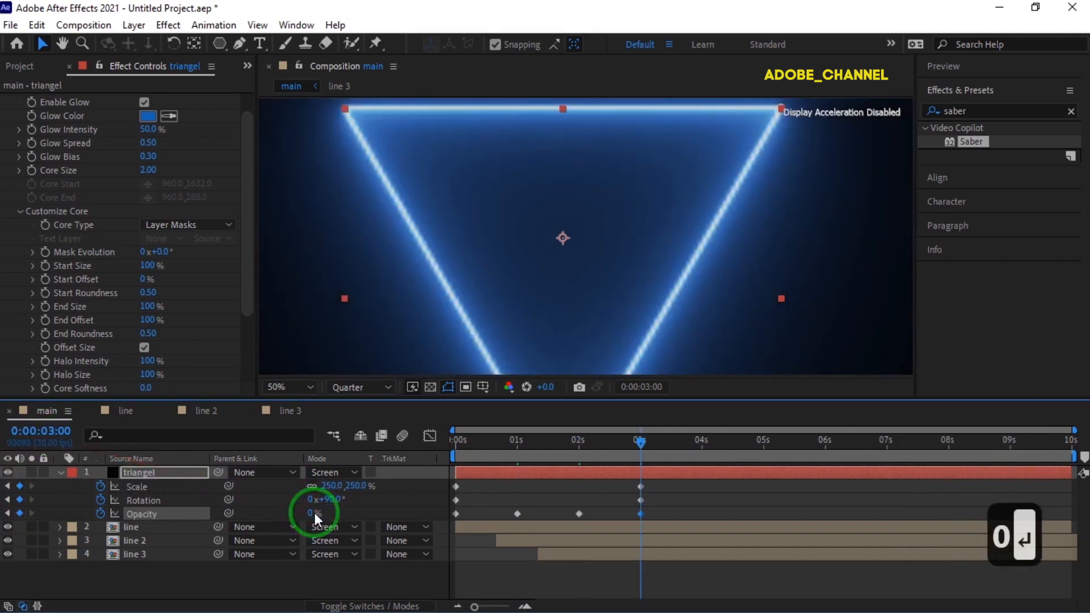
# - Preview the triangle's scale, rotation and fade animation from the start of the main composition
pyautogui.click(633, 450)
pyautogui.moveTo(643, 444)
pyautogui.mouseDown()
pyautogui.moveTo(441, 444)
pyautogui.moveTo(462, 450)
pyautogui.mouseUp()
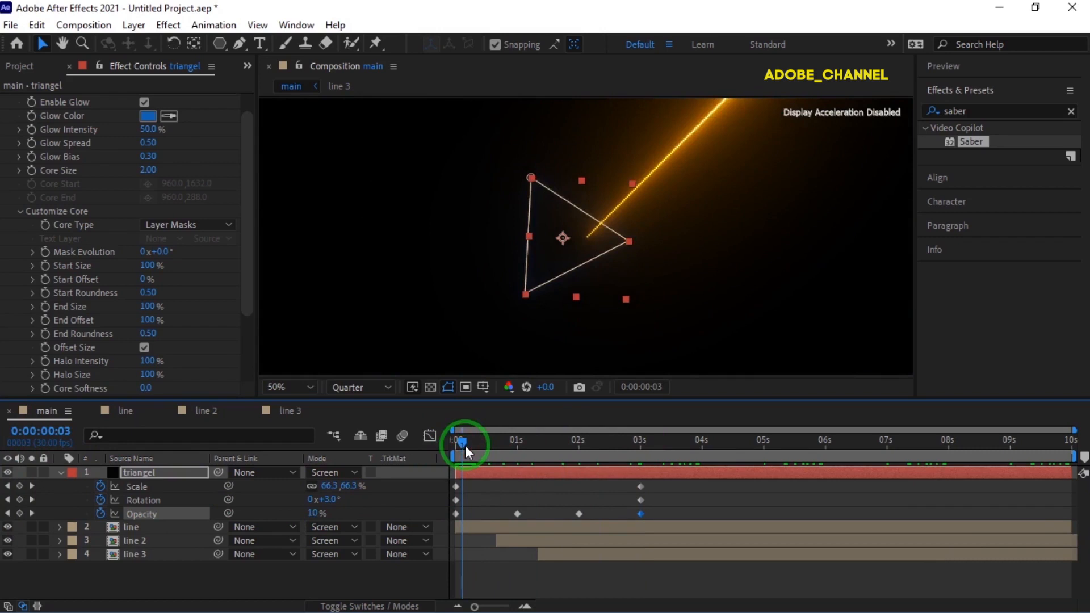
pyautogui.press('space')
# - Move the triangel layer's anchor point horizontally to the middle of the triangle with the Anchor Point tool at 0:00:00:00, and scrub to check it
pyautogui.click(164, 471)
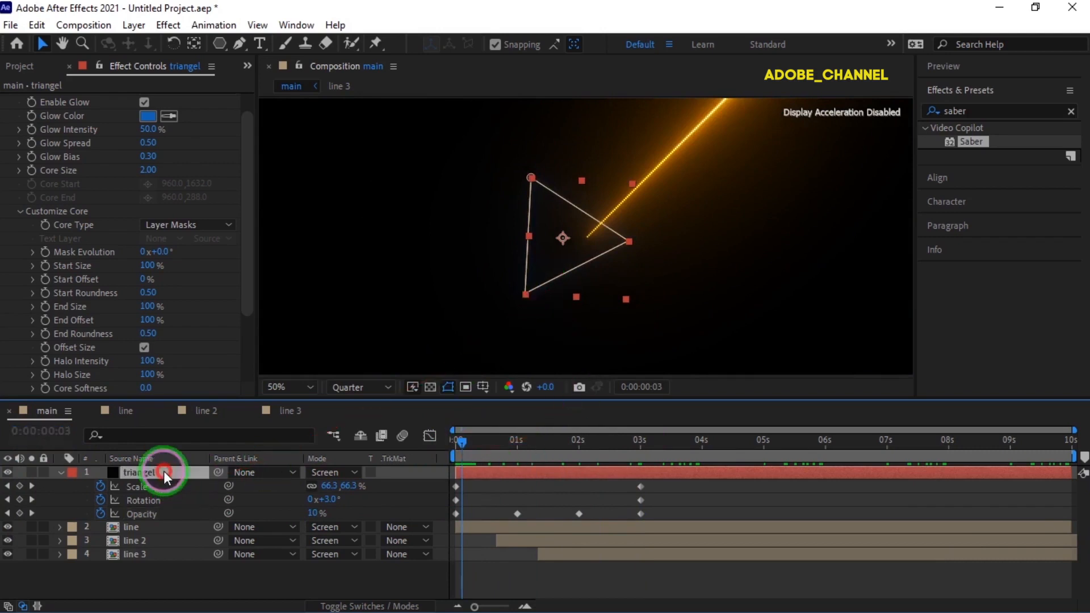
pyautogui.press('m')
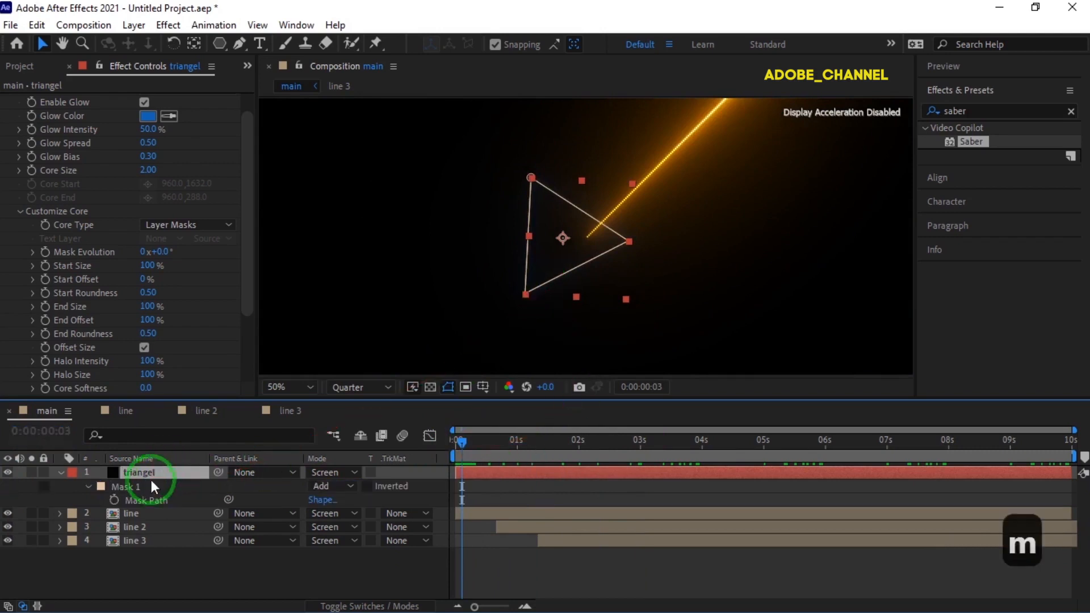
pyautogui.click(148, 486)
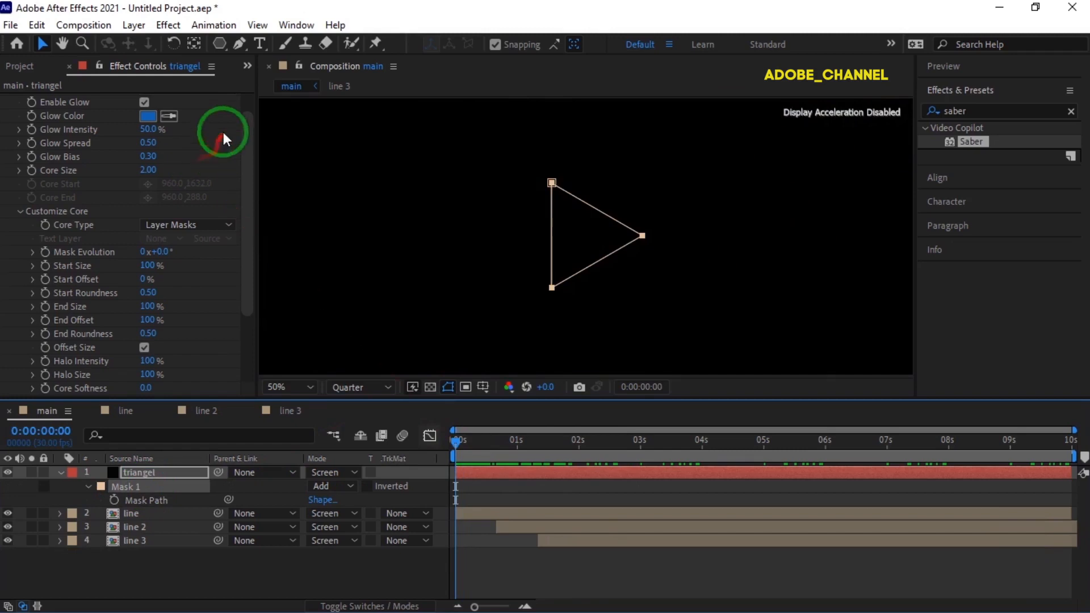
pyautogui.click(194, 44)
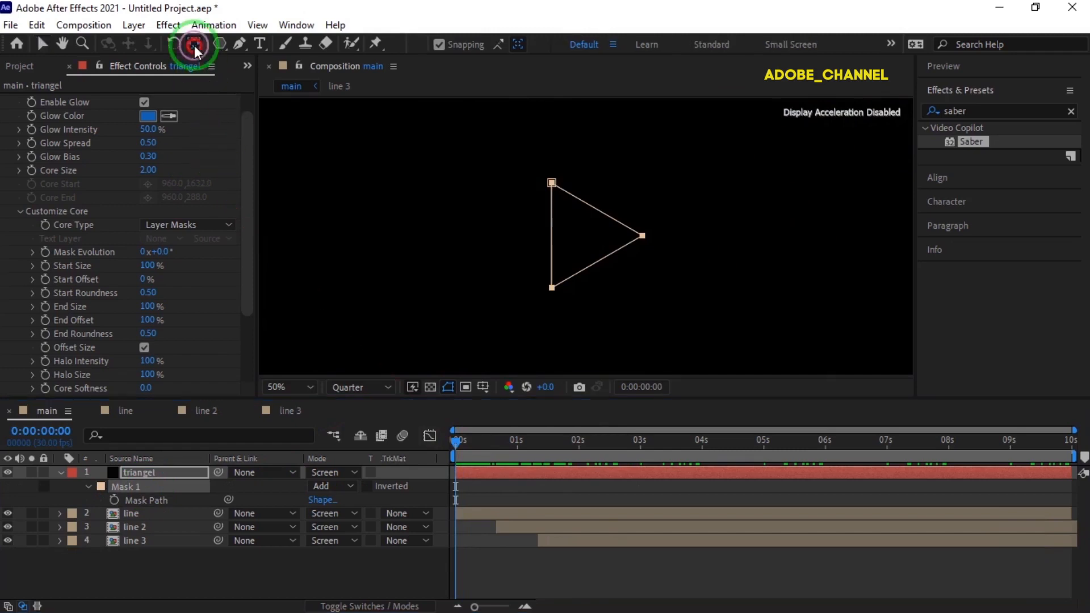
pyautogui.click(146, 484)
pyautogui.click(157, 471)
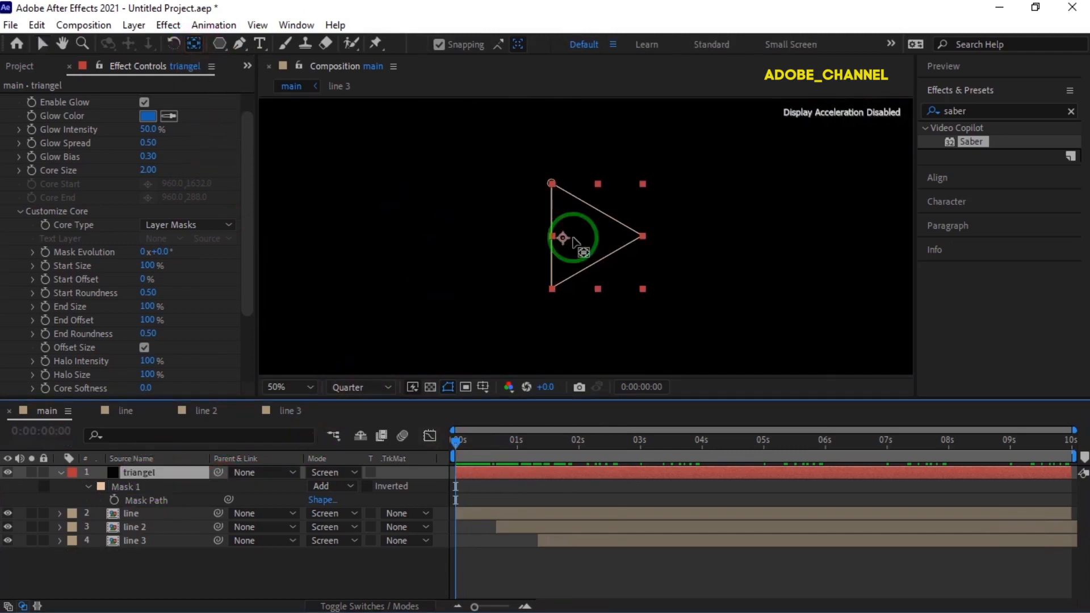
pyautogui.moveTo(563, 239); pyautogui.dragTo(587, 238)
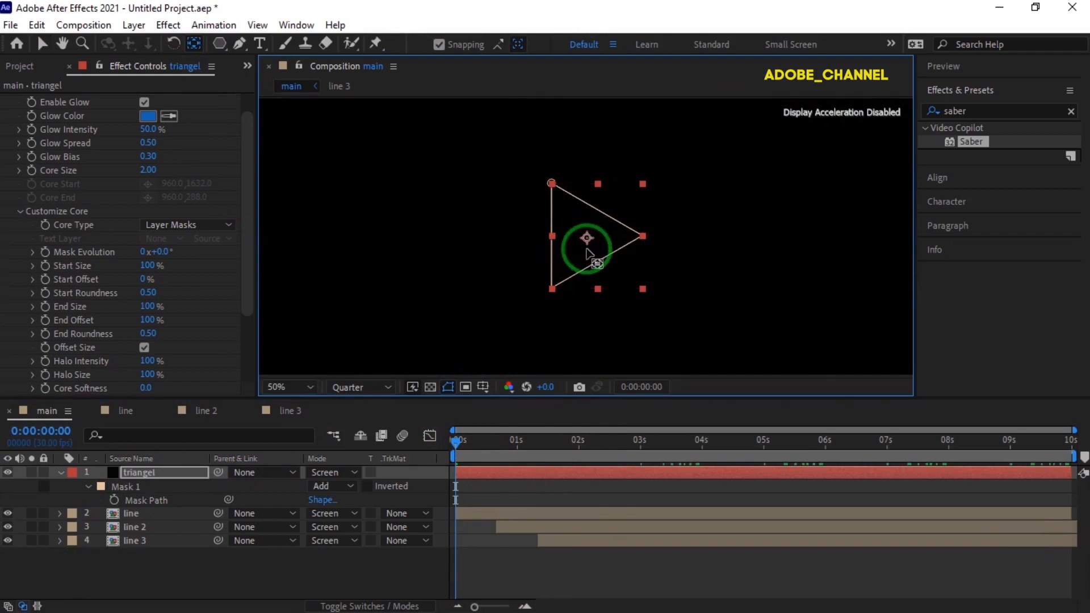
pyautogui.moveTo(459, 441); pyautogui.dragTo(442, 469)
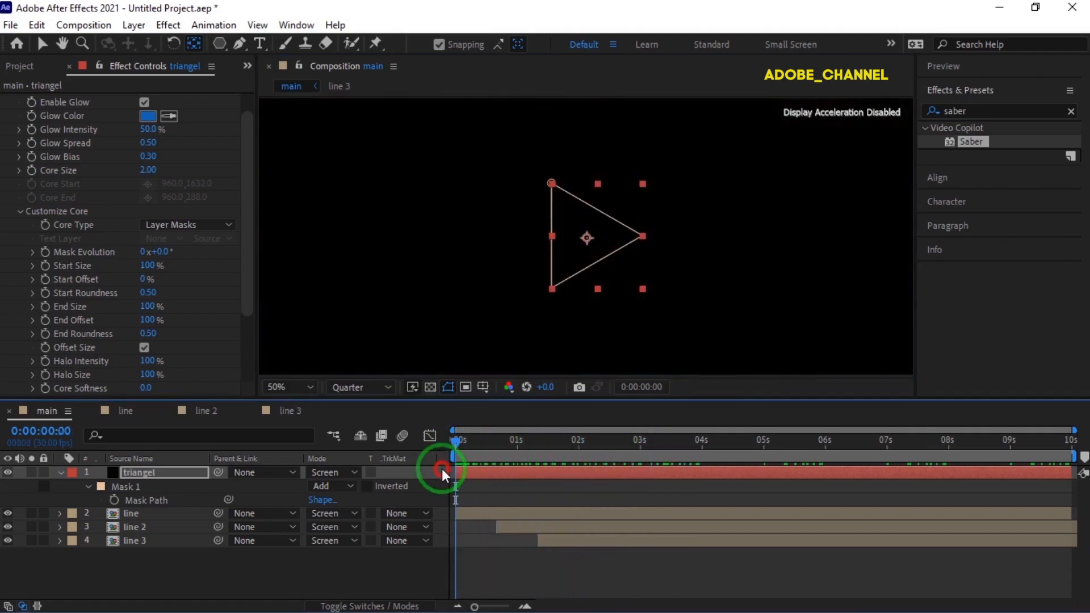
# - Reveal the triangel layer's keyframed properties and add a loopOut() expression to its Scale
pyautogui.click(62, 471)
pyautogui.press('u')
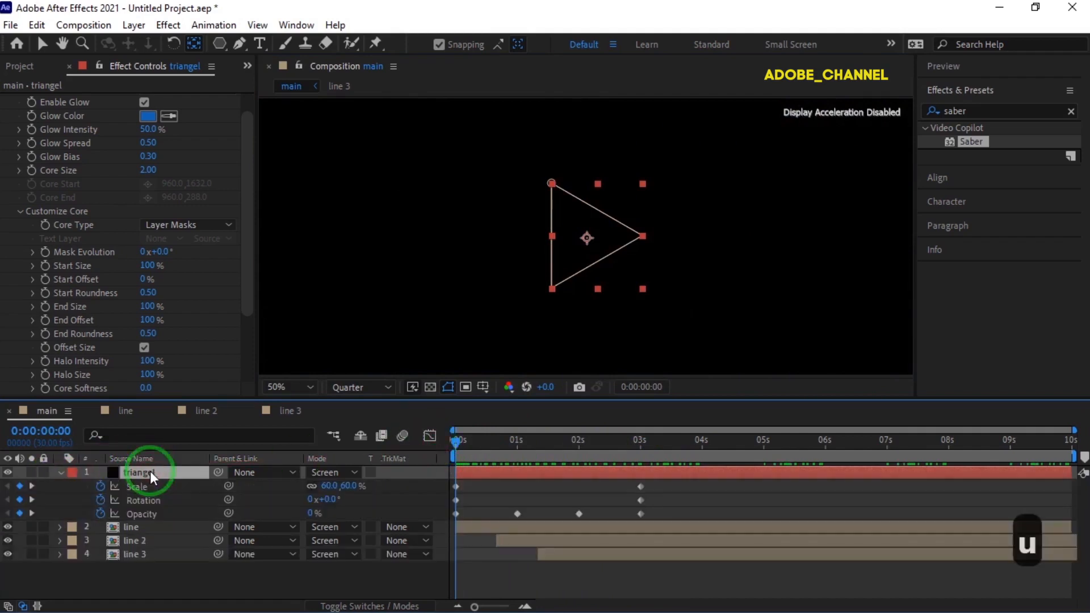
pyautogui.keyDown('alt'); pyautogui.click(101, 486); pyautogui.keyUp('alt')
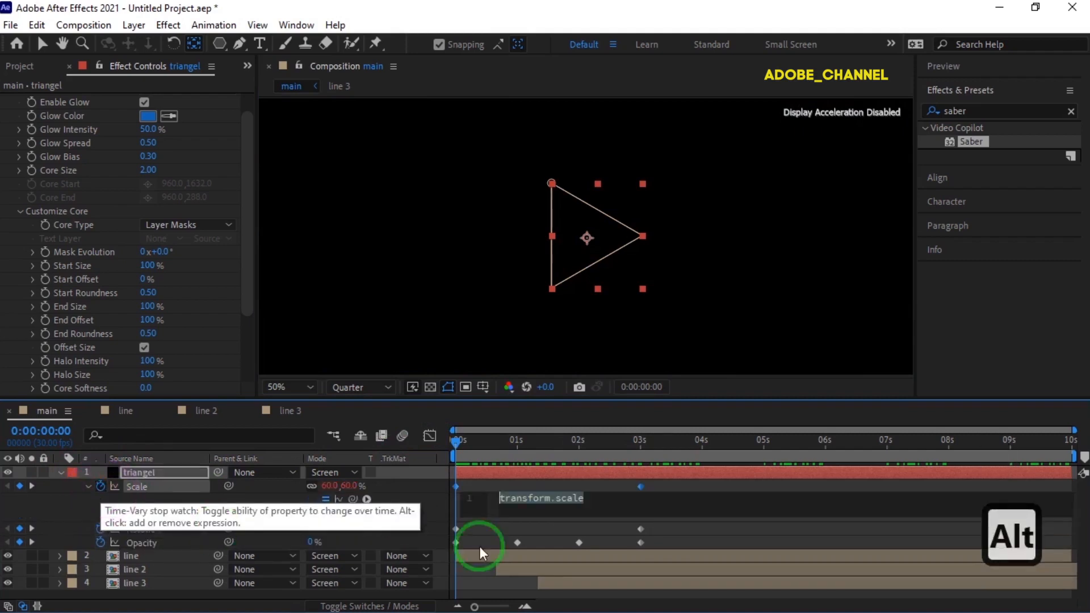
pyautogui.write('loop')
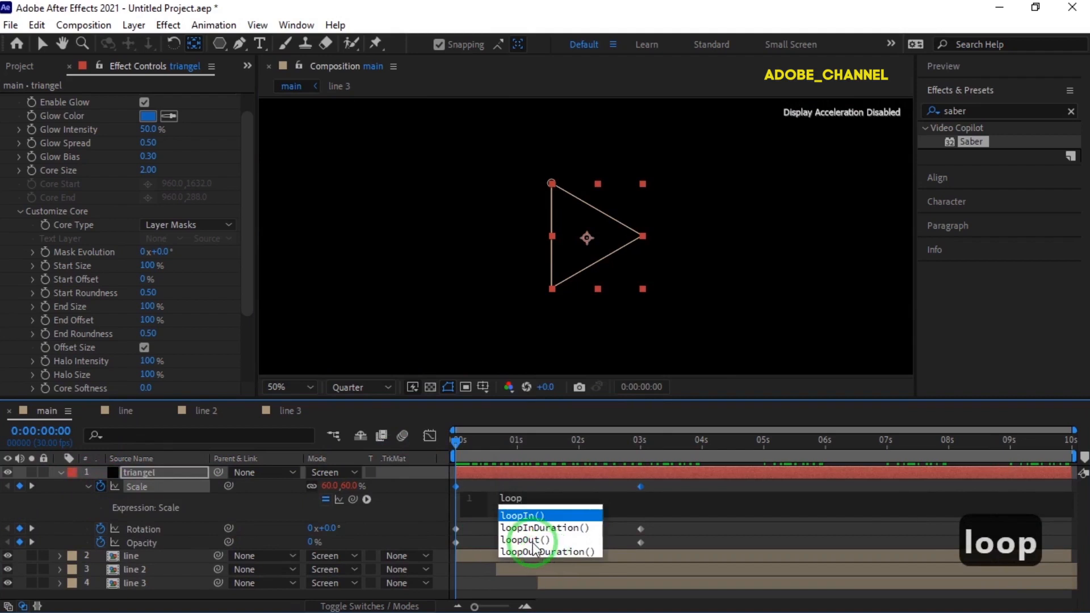
pyautogui.click(533, 542)
pyautogui.moveTo(553, 499); pyautogui.dragTo(502, 501)
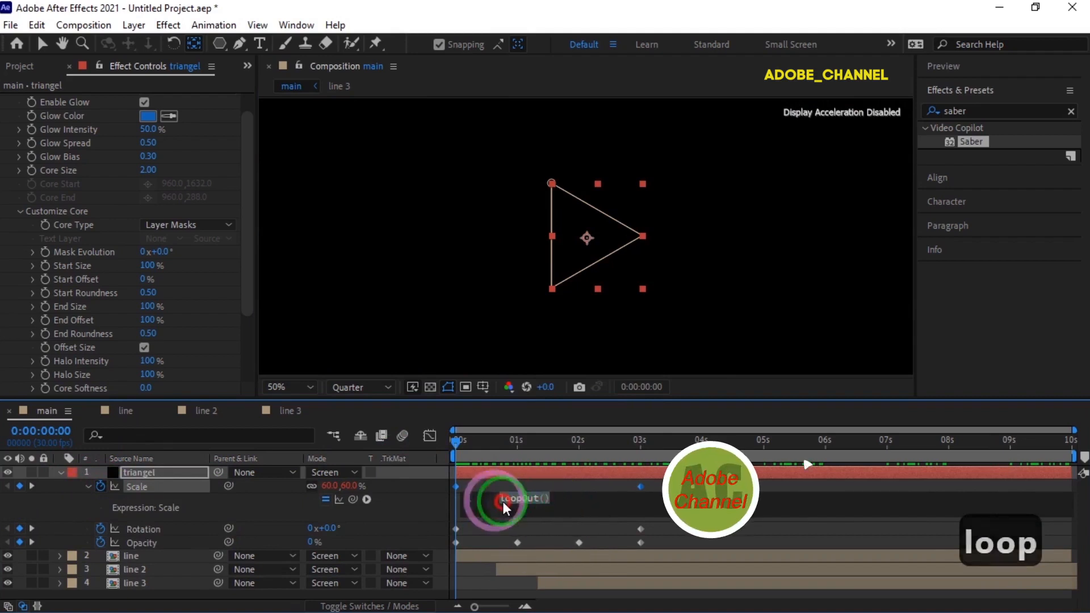
# - Copy the loopOut() expression from Scale into a new expression on the triangel layer's Rotation
pyautogui.hotkey('ctrl', 'c')
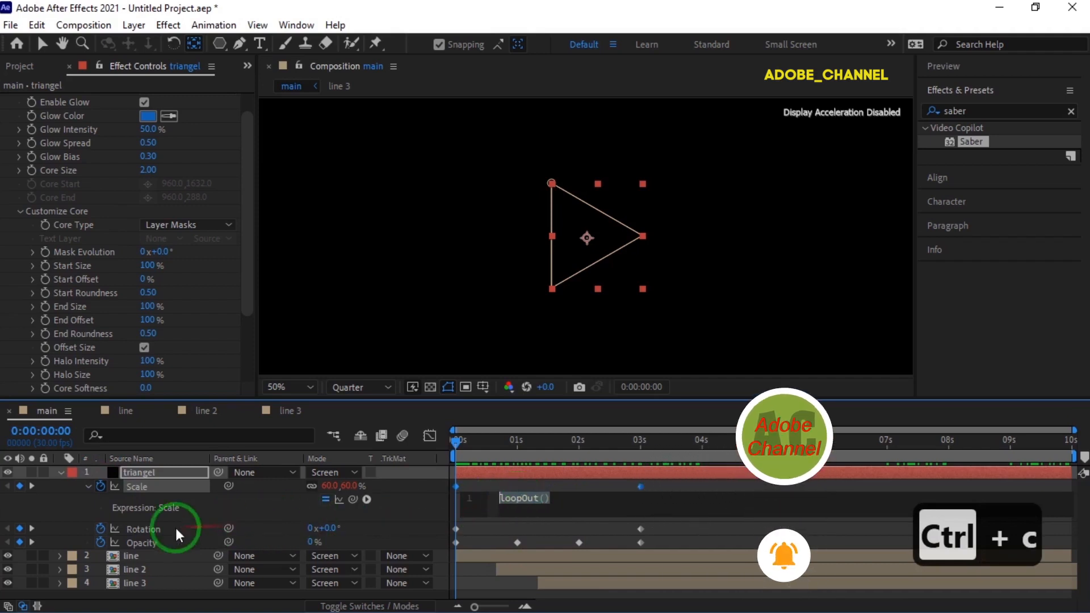
pyautogui.click(149, 528)
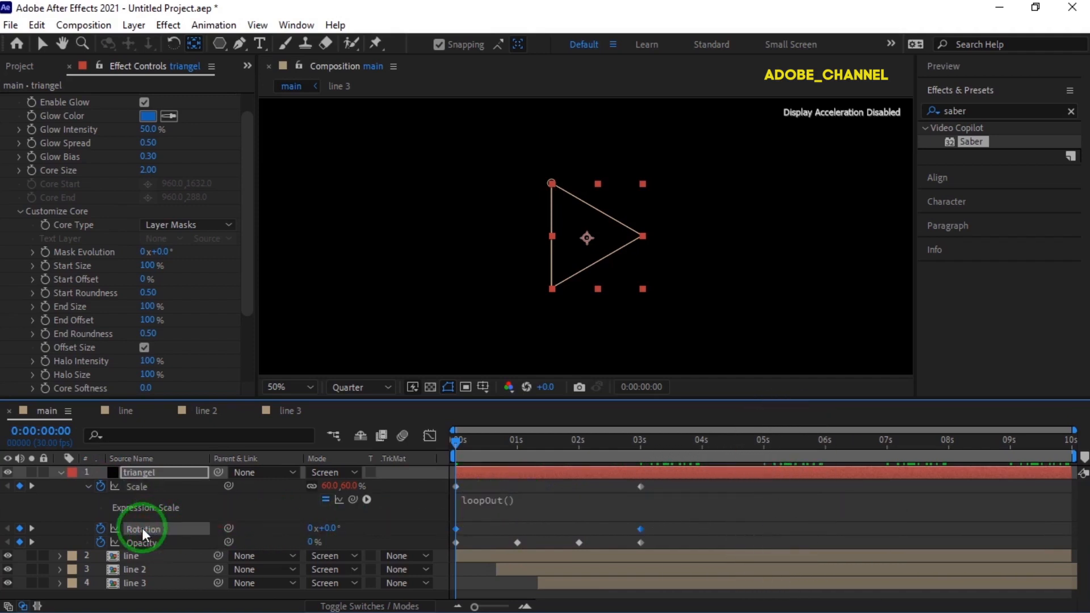
pyautogui.keyDown('alt'); pyautogui.click(101, 529); pyautogui.keyUp('alt')
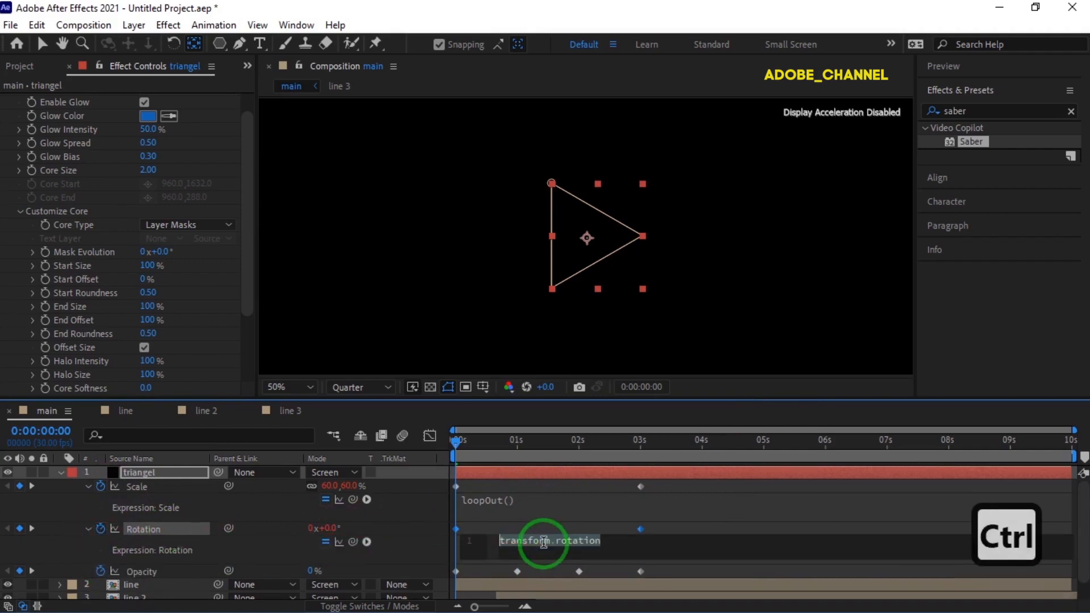
pyautogui.hotkey('ctrl', 'v')
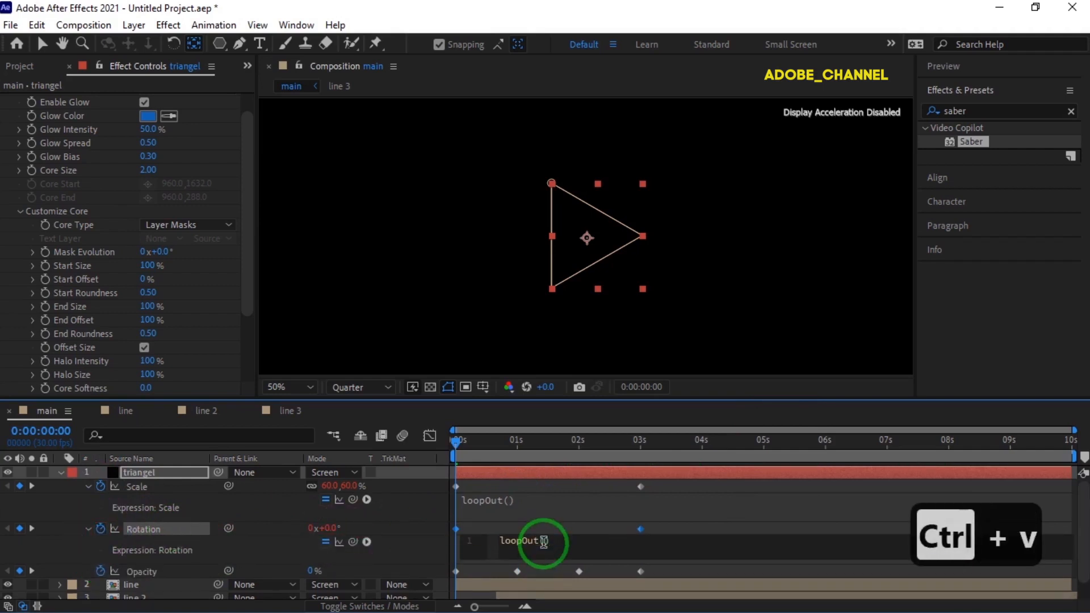
# - Paste the loopOut() expression into a new expression on the triangel layer's Opacity
pyautogui.click(148, 571)
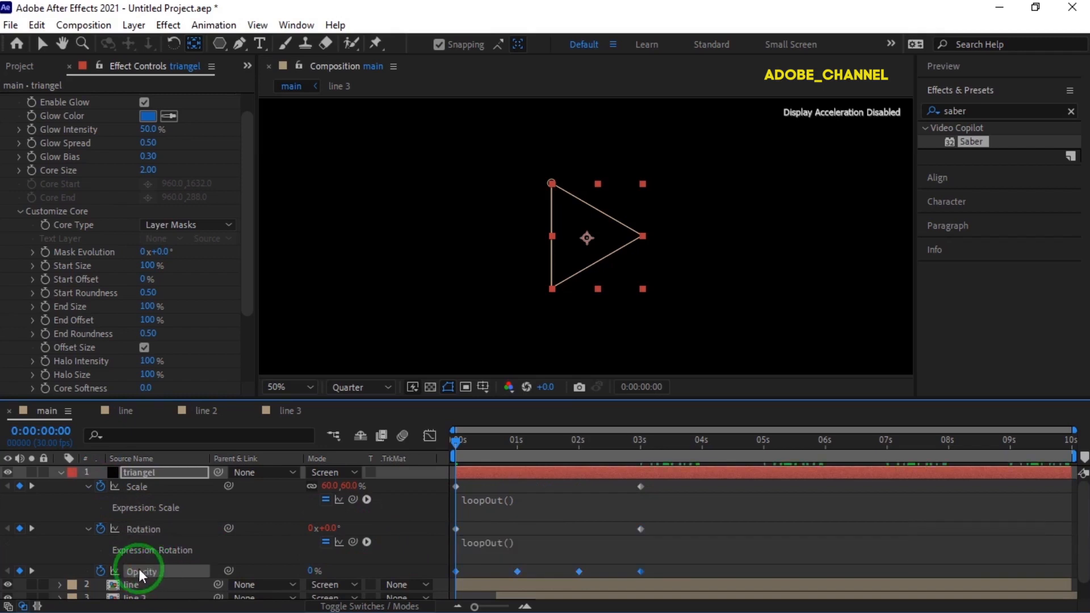
pyautogui.keyDown('alt'); pyautogui.click(101, 571); pyautogui.keyUp('alt')
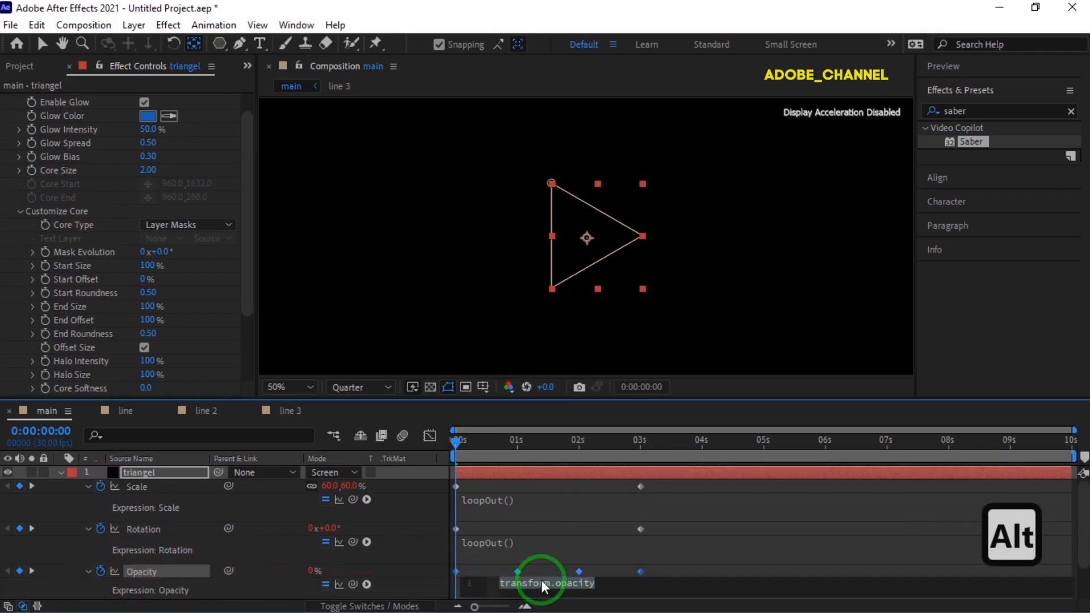
pyautogui.hotkey('ctrl', 'v')
pyautogui.click(397, 584)
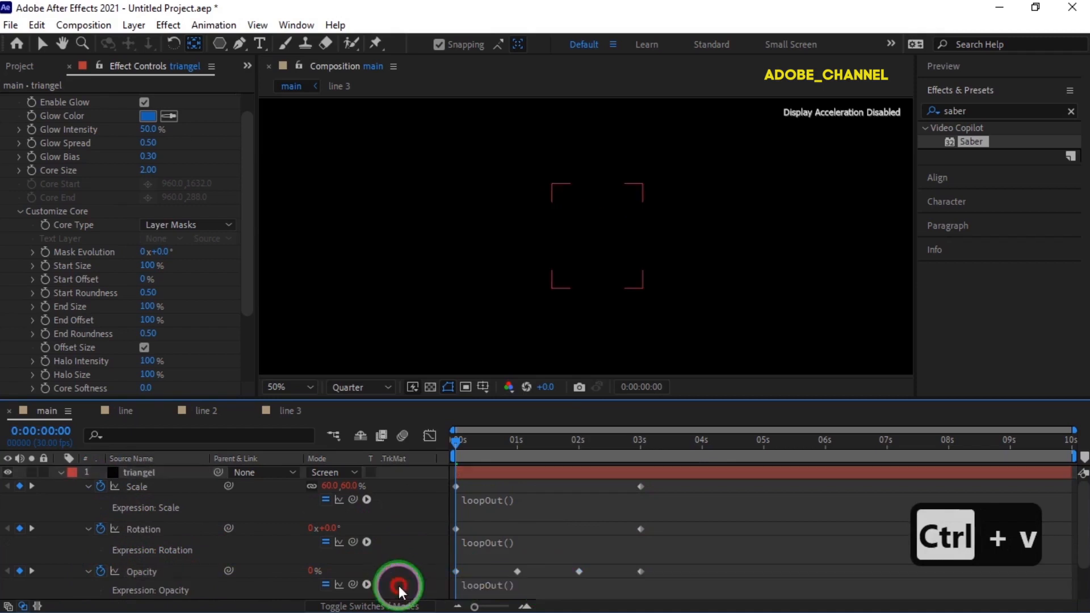
# - Collapse the triangel layer's expressions, scrub through the looped animation, and fold up the layer's properties
pyautogui.click(88, 487)
pyautogui.click(87, 518)
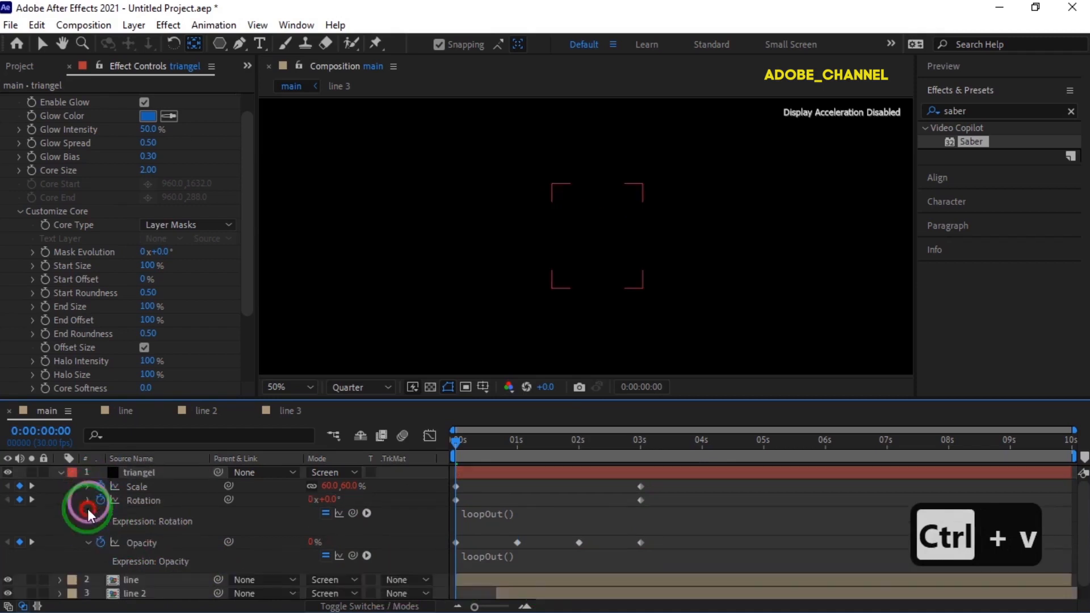
pyautogui.click(88, 500)
pyautogui.click(88, 514)
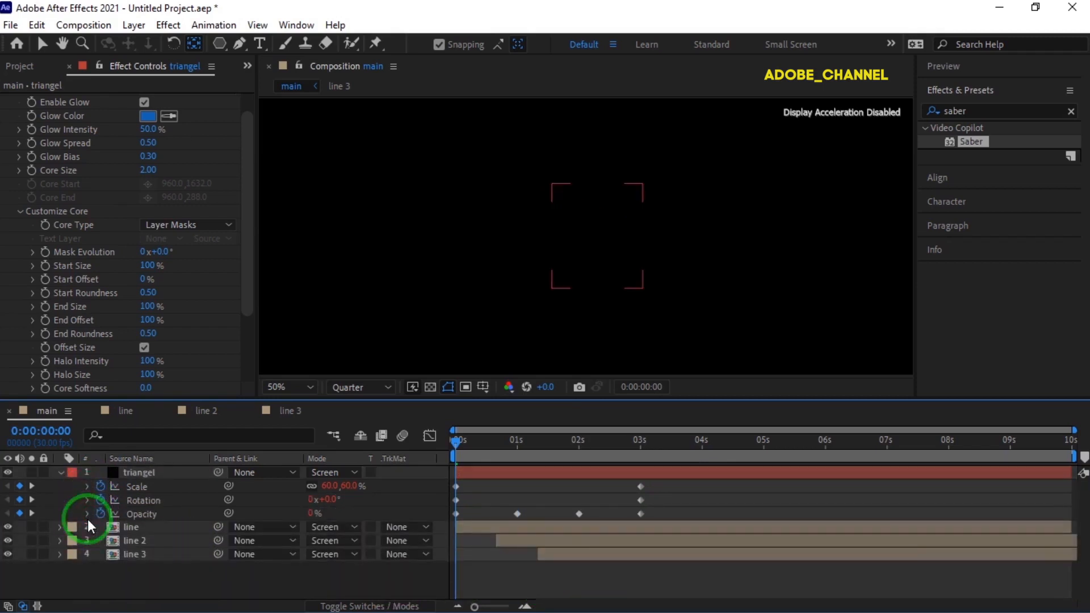
pyautogui.moveTo(454, 441); pyautogui.dragTo(422, 465)
pyautogui.click(60, 472)
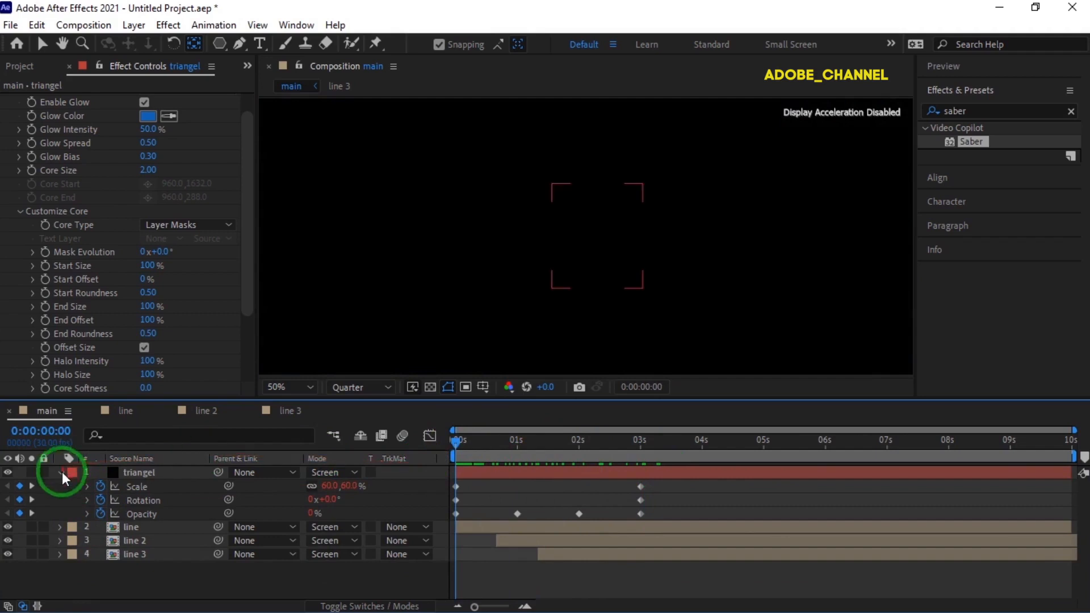
# - Create a new adjustment layer in the main composition and rename it noise
pyautogui.rightClick(245, 551)
pyautogui.click(295, 358)
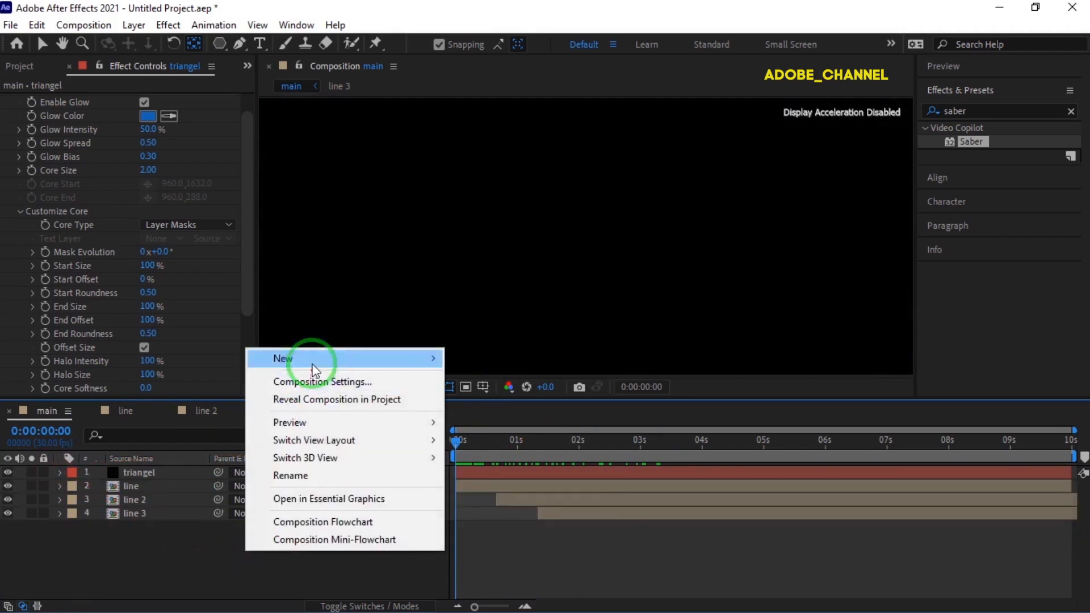
pyautogui.click(495, 490)
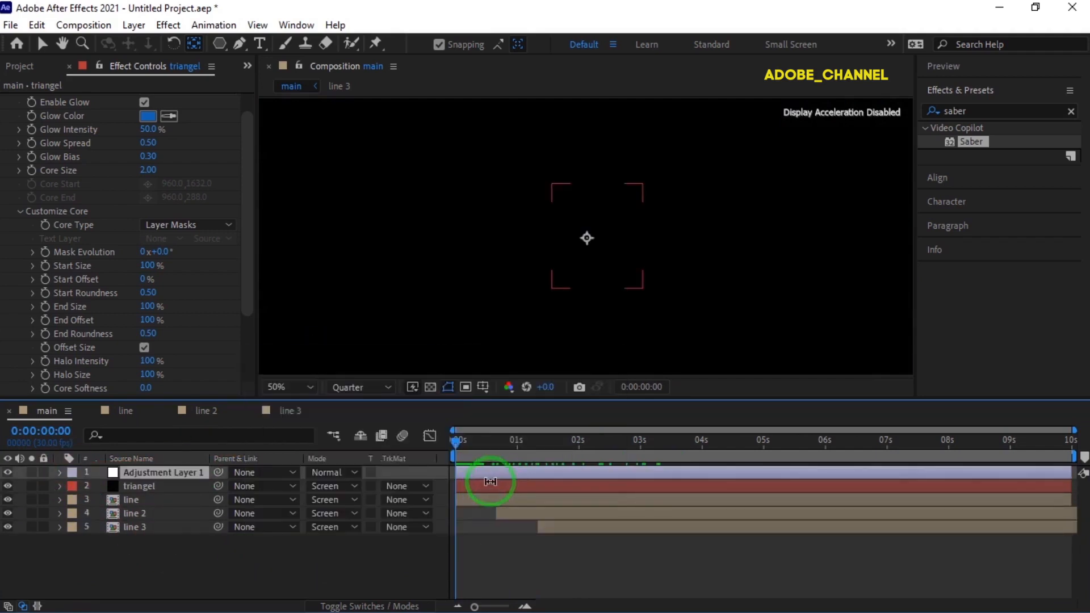
pyautogui.rightClick(187, 474)
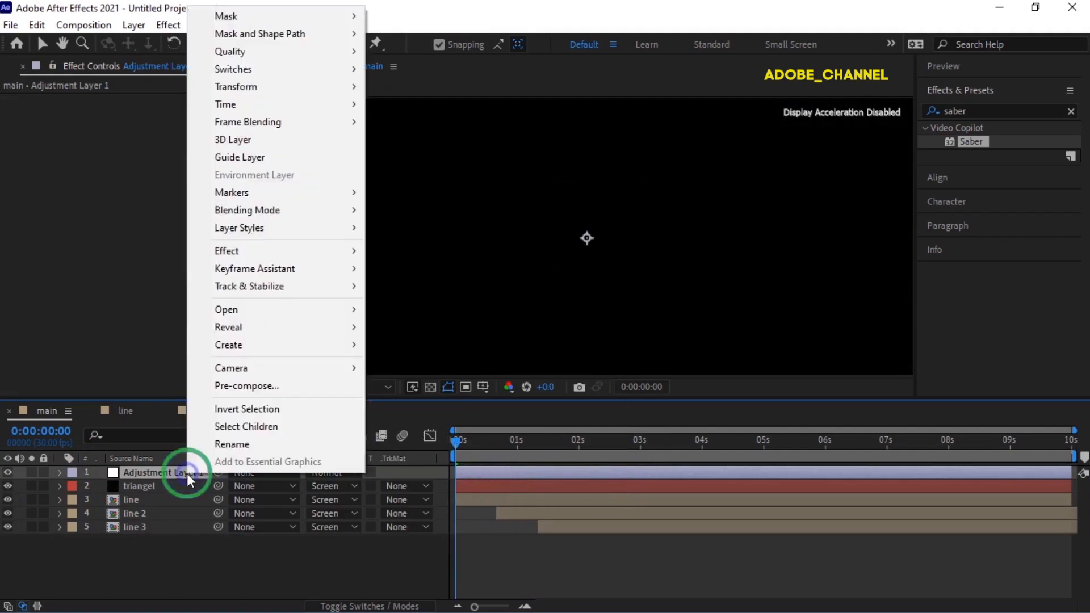
pyautogui.click(215, 442)
pyautogui.write('n')
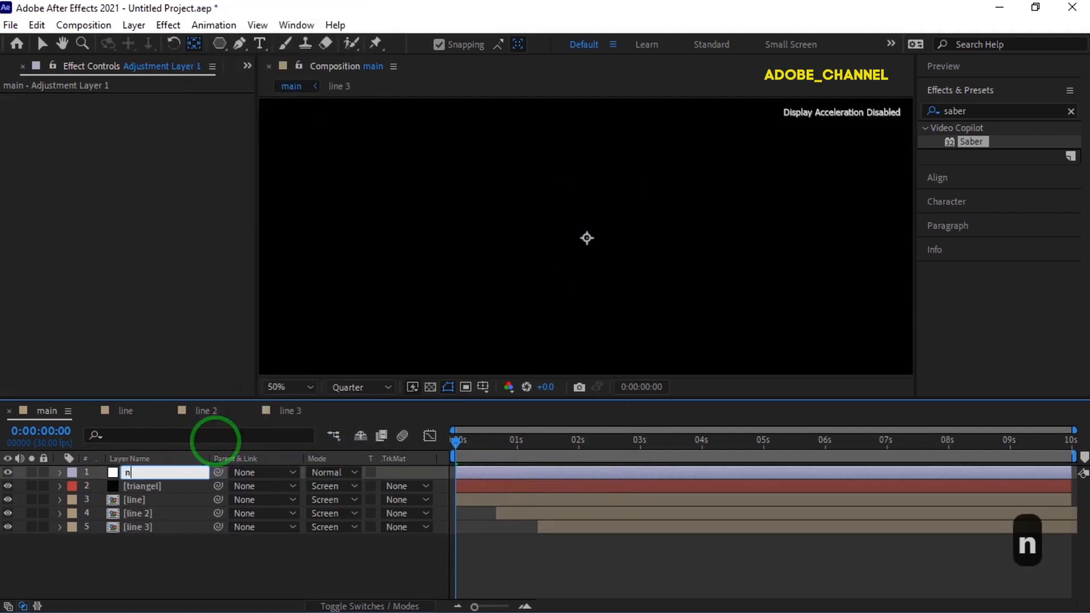
pyautogui.write('oise')
pyautogui.press('Return')
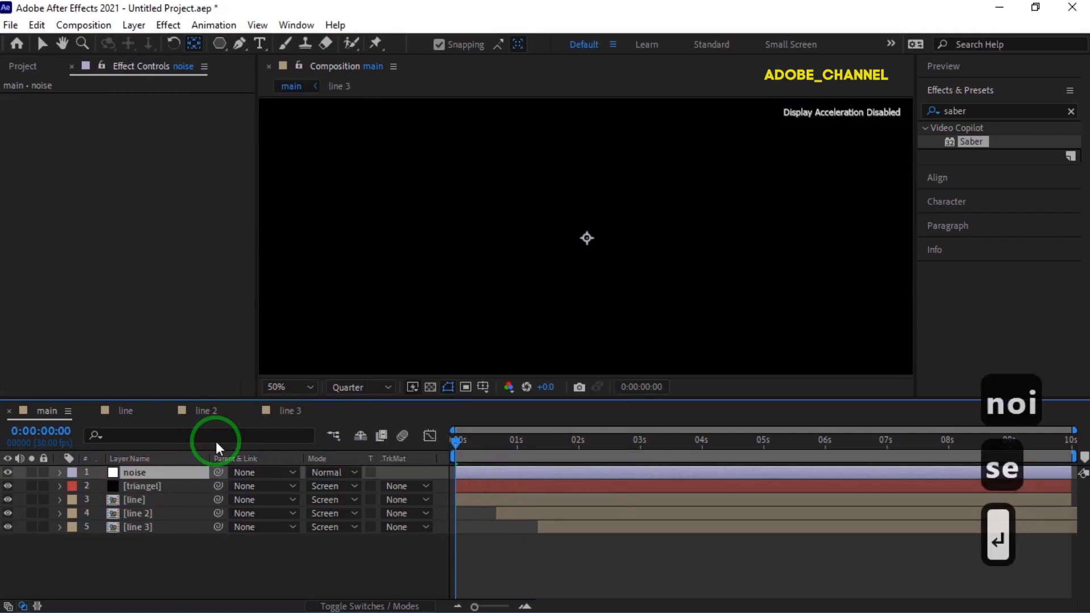
# - Find the Noise effect by searching for nois and apply it to the noise adjustment layer
pyautogui.moveTo(988, 110); pyautogui.dragTo(910, 122)
pyautogui.write('n')
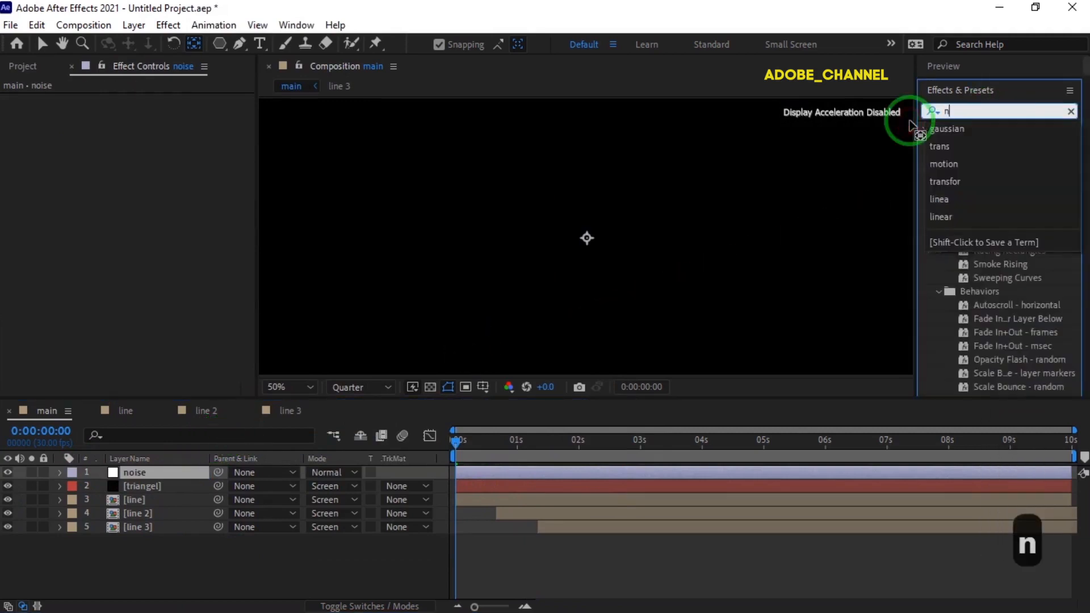
pyautogui.write('ois')
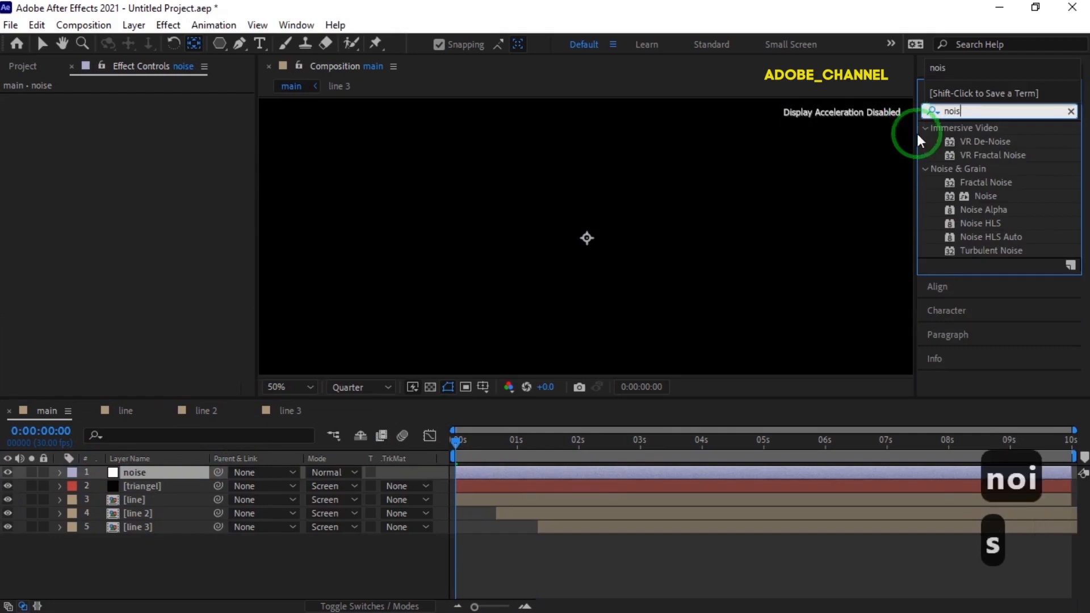
pyautogui.moveTo(985, 198); pyautogui.dragTo(170, 474)
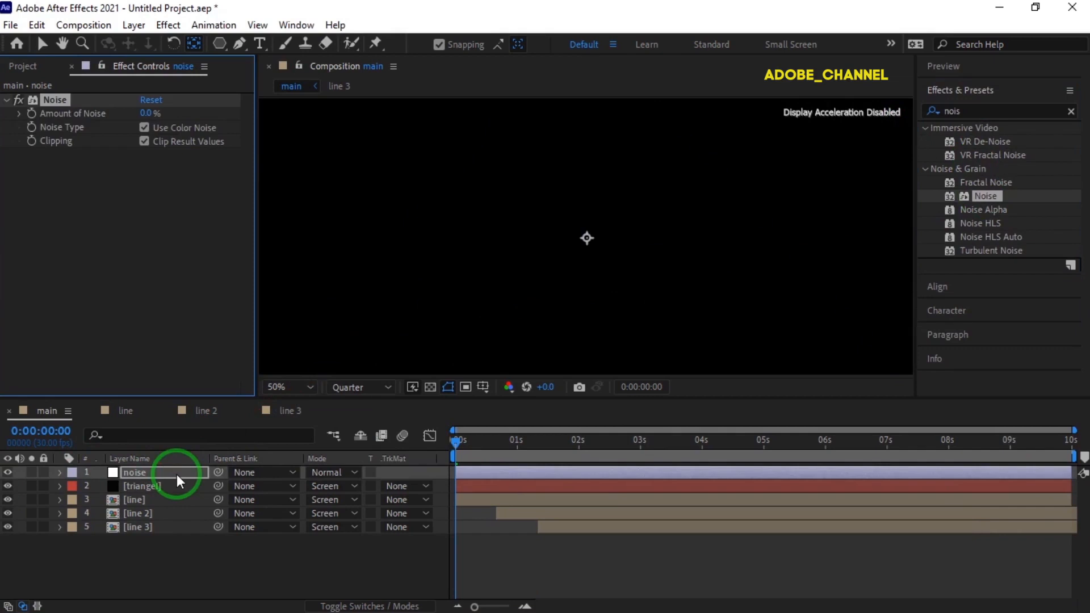
# - Set the Amount of Noise to 3% on the noise adjustment layer
pyautogui.press('v')
pyautogui.click(148, 114)
pyautogui.write('3')
pyautogui.press('Return')
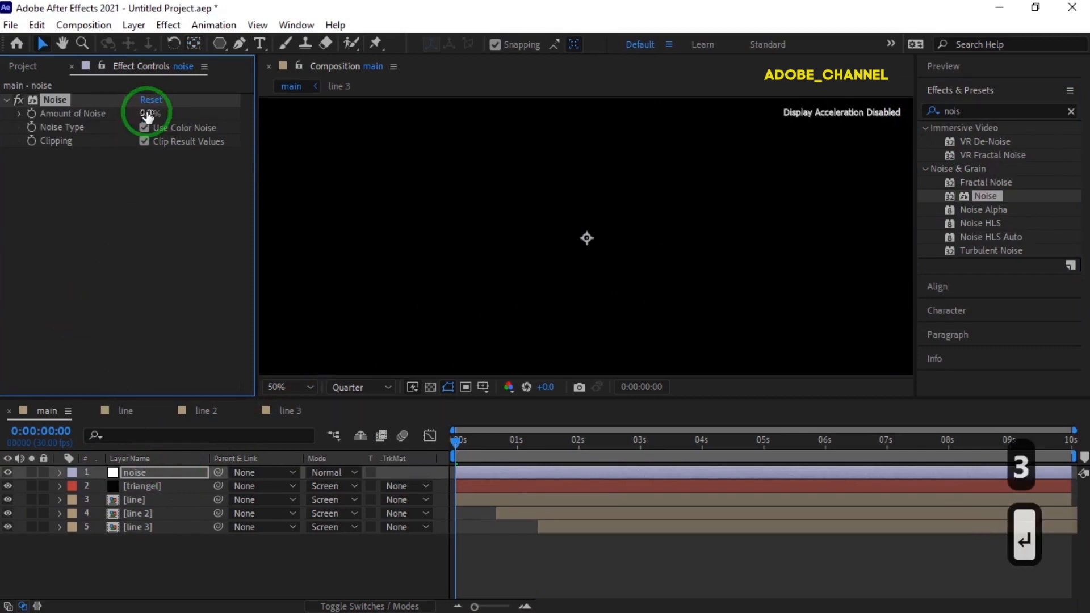
# - Duplicate the triangel layer and set the copy's Saber Glow Color to 00FF94
pyautogui.click(143, 487)
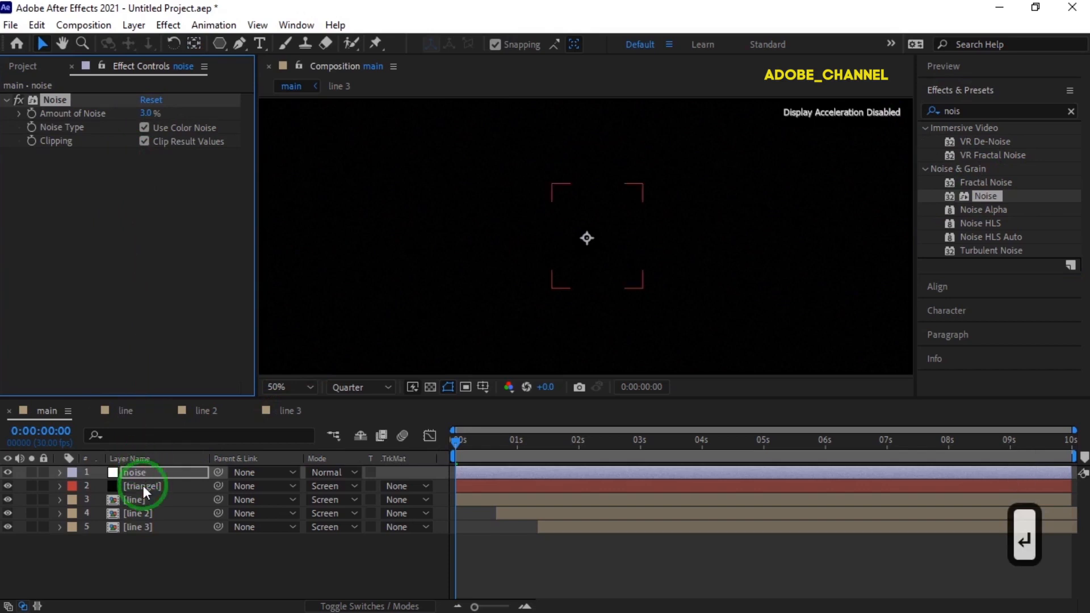
pyautogui.hotkey('ctrl', 'd')
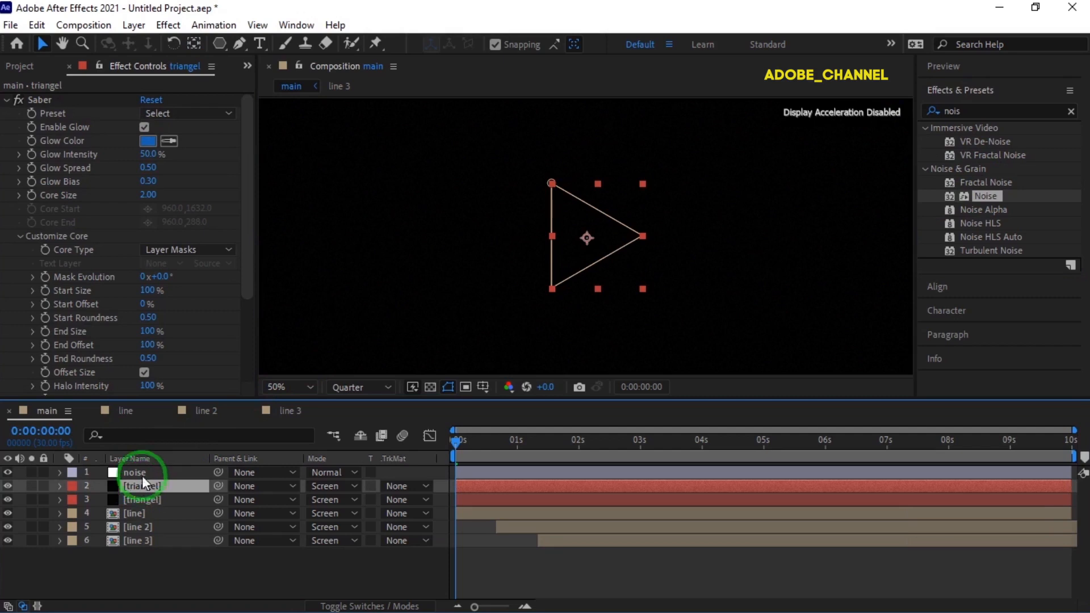
pyautogui.click(147, 141)
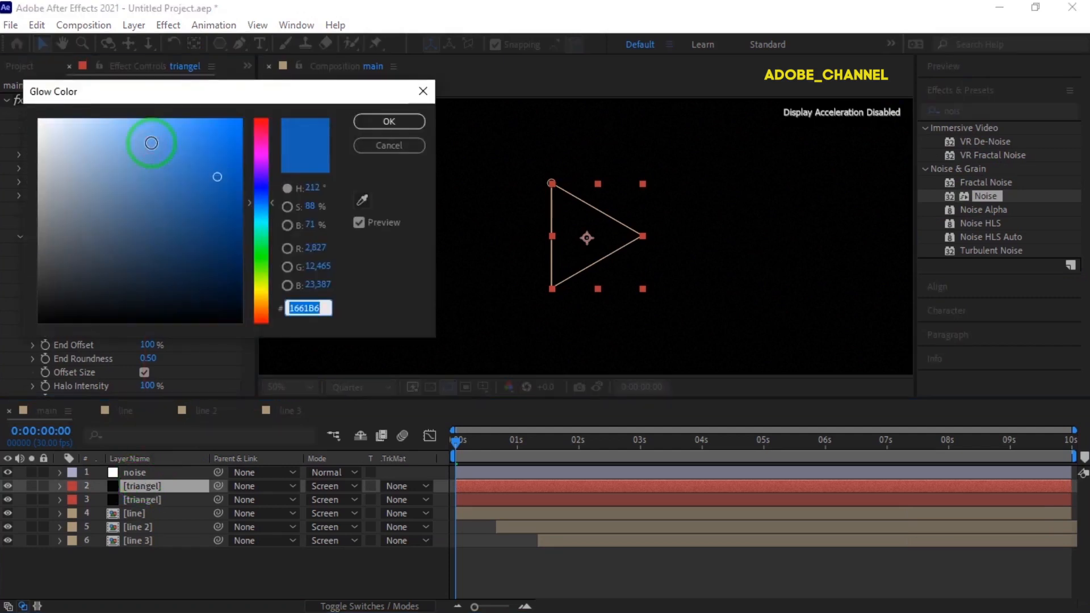
pyautogui.write('00ff94')
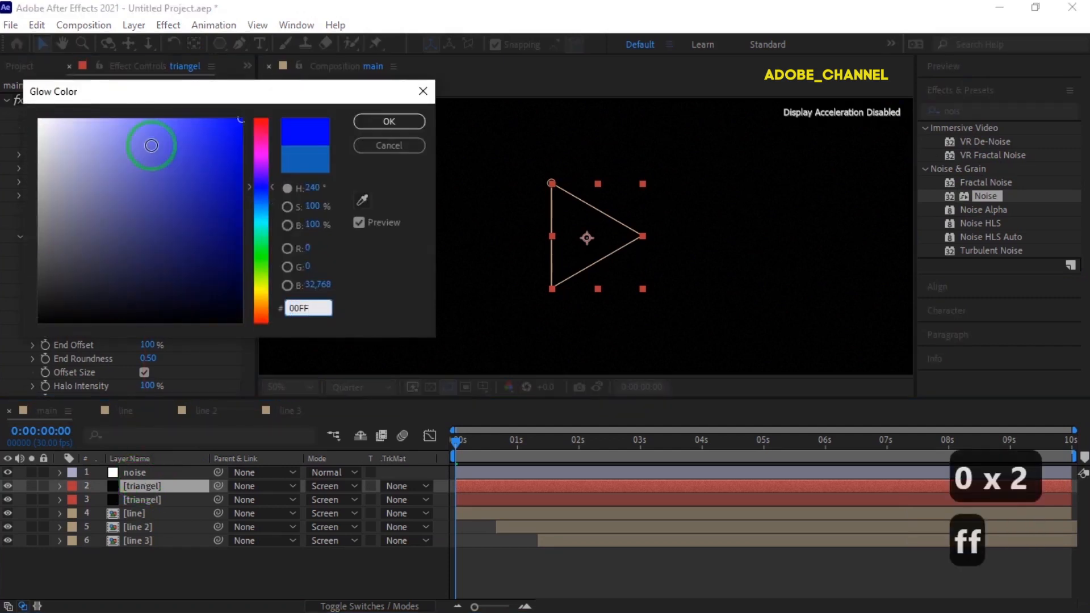
pyautogui.click(383, 122)
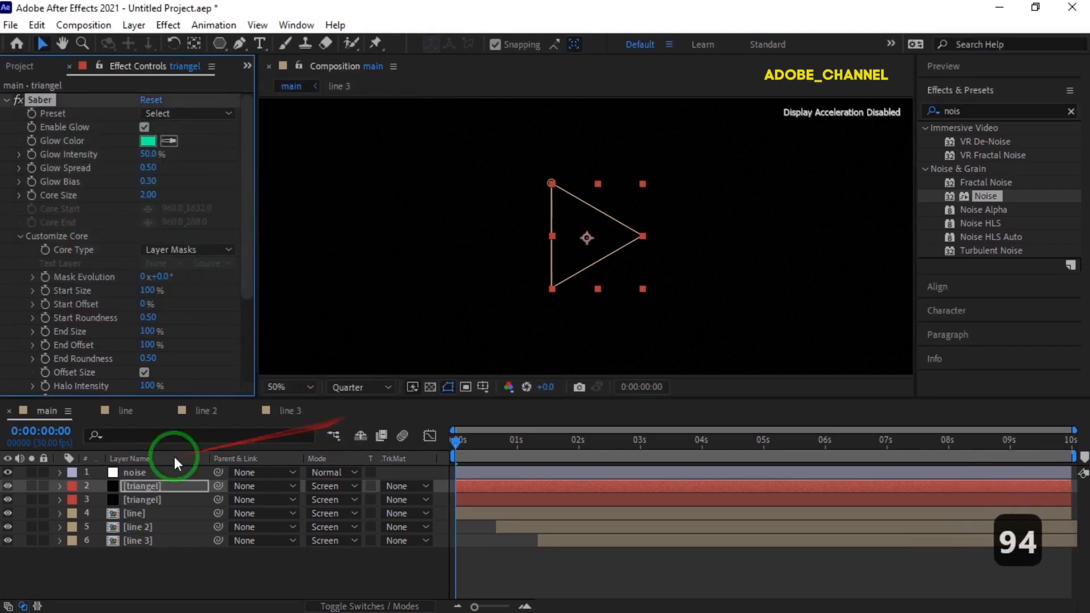
# - Shift the green triangel layer in time so that it starts at 0:00:01:00
pyautogui.click(52, 432)
pyautogui.write('100')
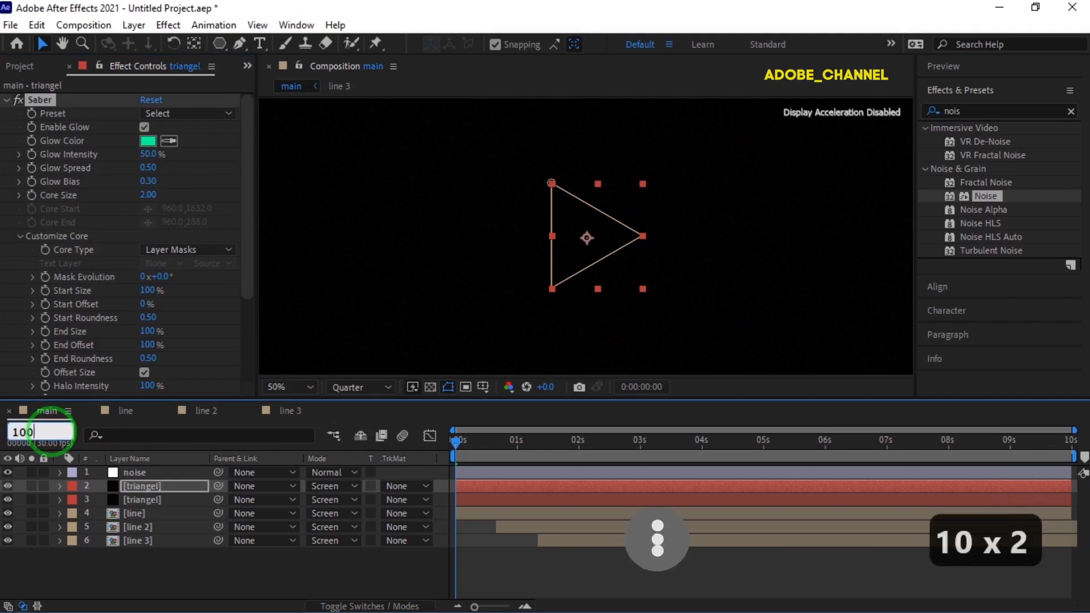
pyautogui.press('Return')
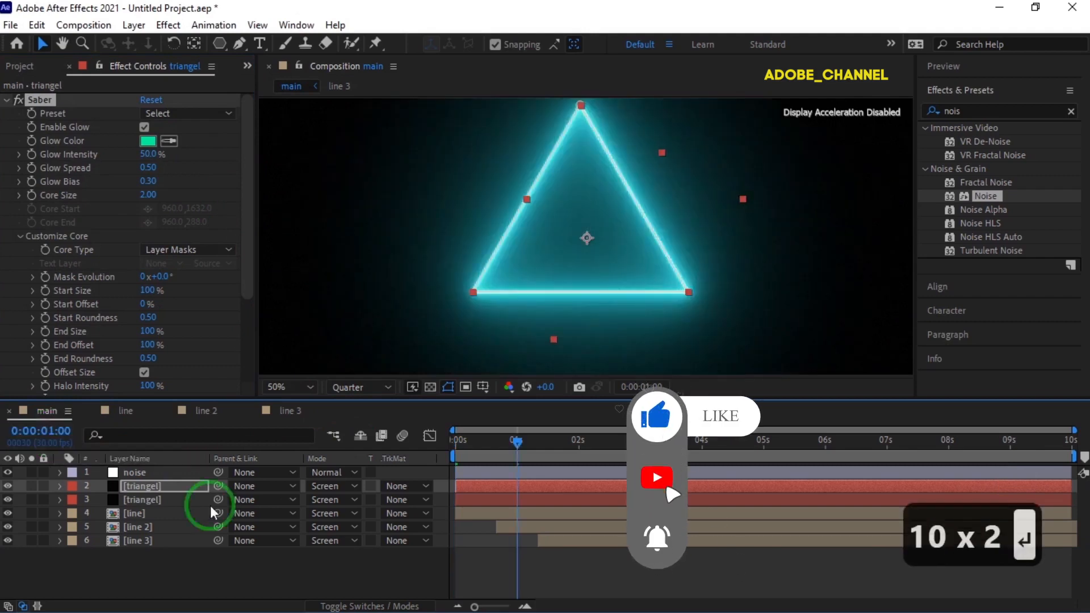
pyautogui.moveTo(464, 486); pyautogui.dragTo(536, 492)
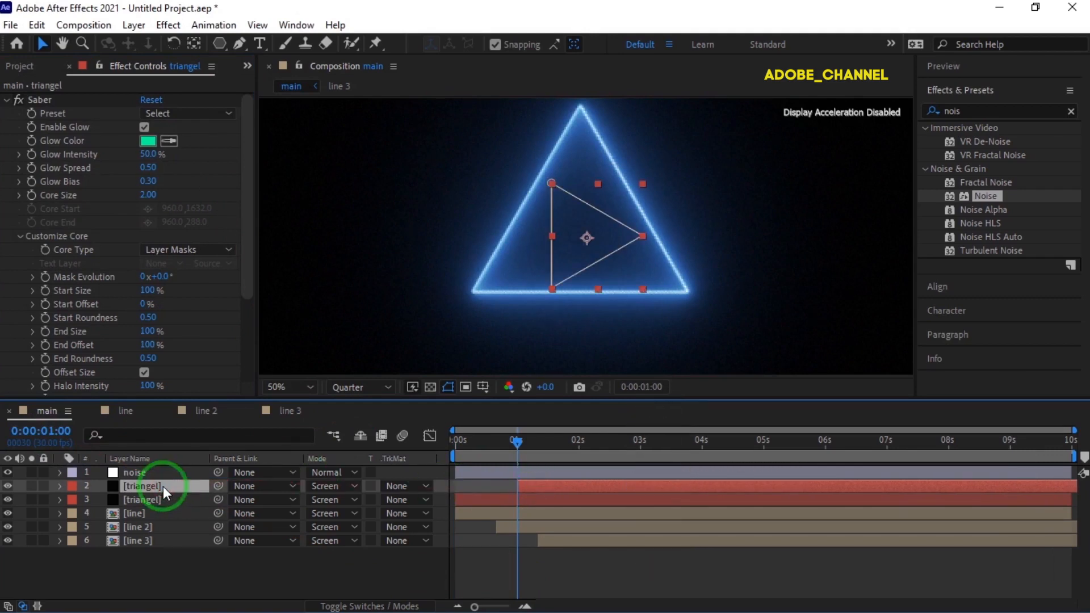
# - Duplicate the green triangel layer and set the new copy's Saber Glow Color to BA00FF
pyautogui.hotkey('ctrl', 'd')
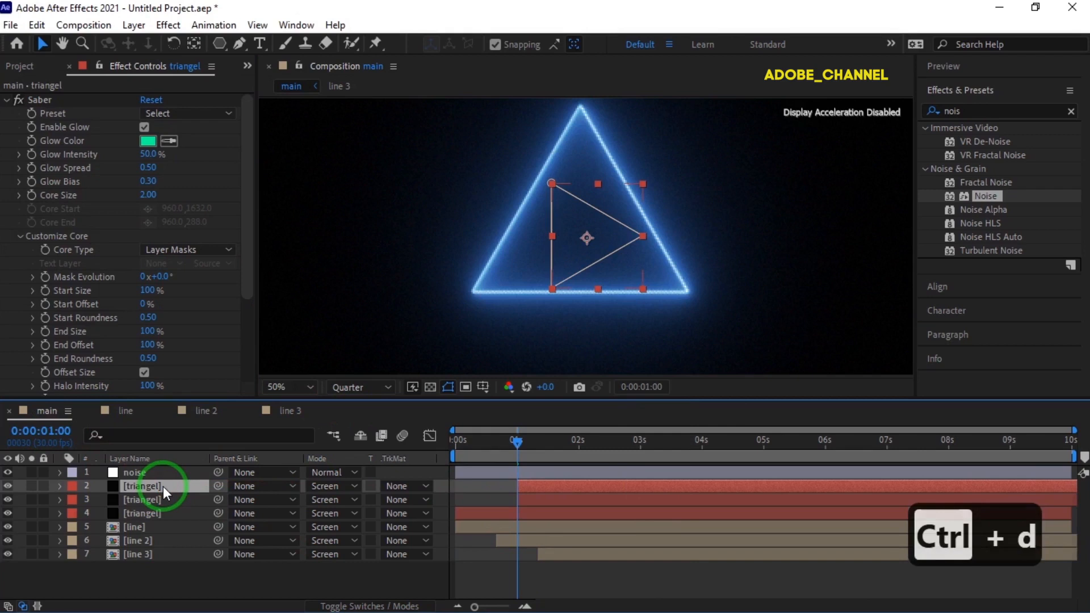
pyautogui.click(158, 155)
pyautogui.click(149, 141)
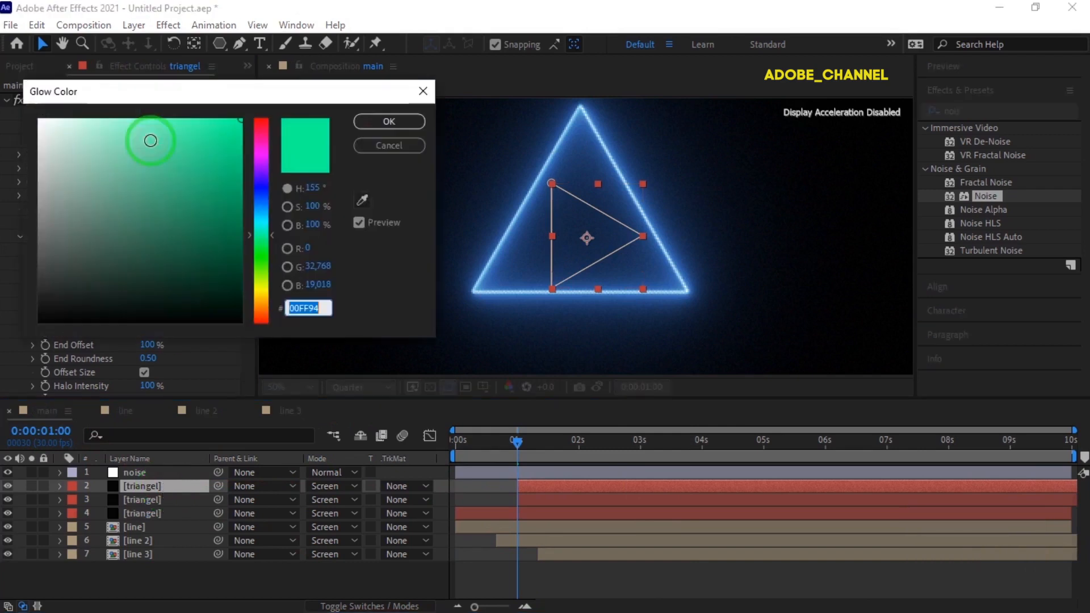
pyautogui.write('ba00ff')
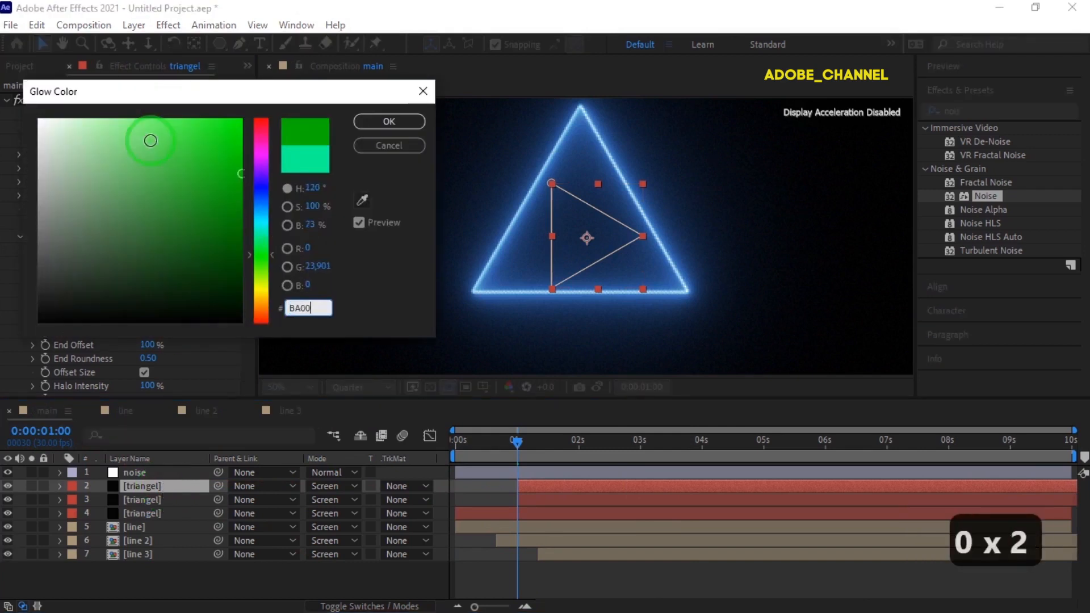
pyautogui.click(392, 121)
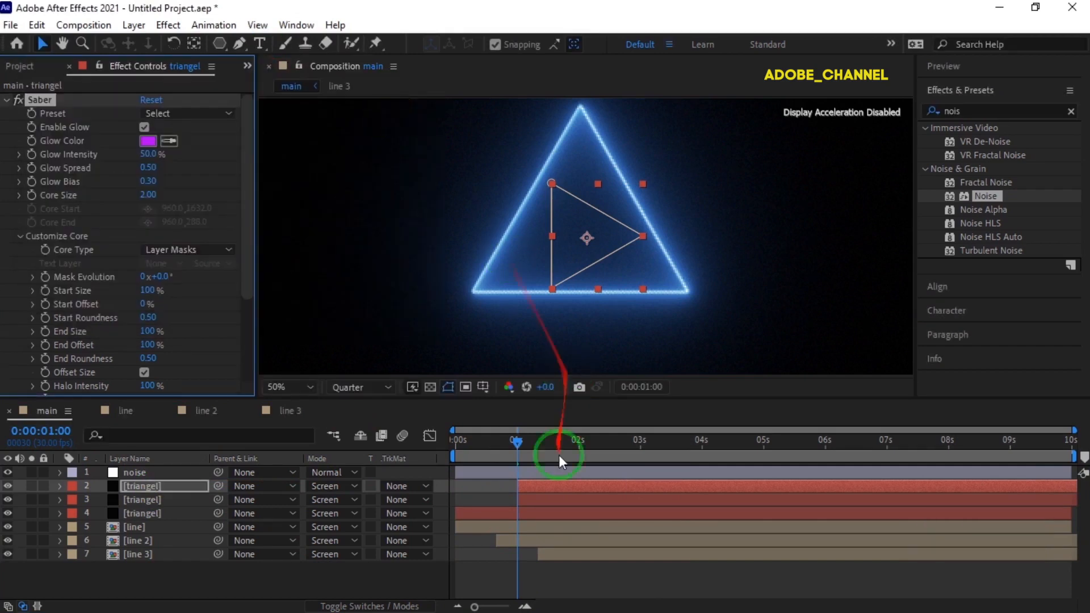
# - Shift the purple triangel layer in time so that it starts at 0:00:02:00
pyautogui.click(37, 430)
pyautogui.write('200')
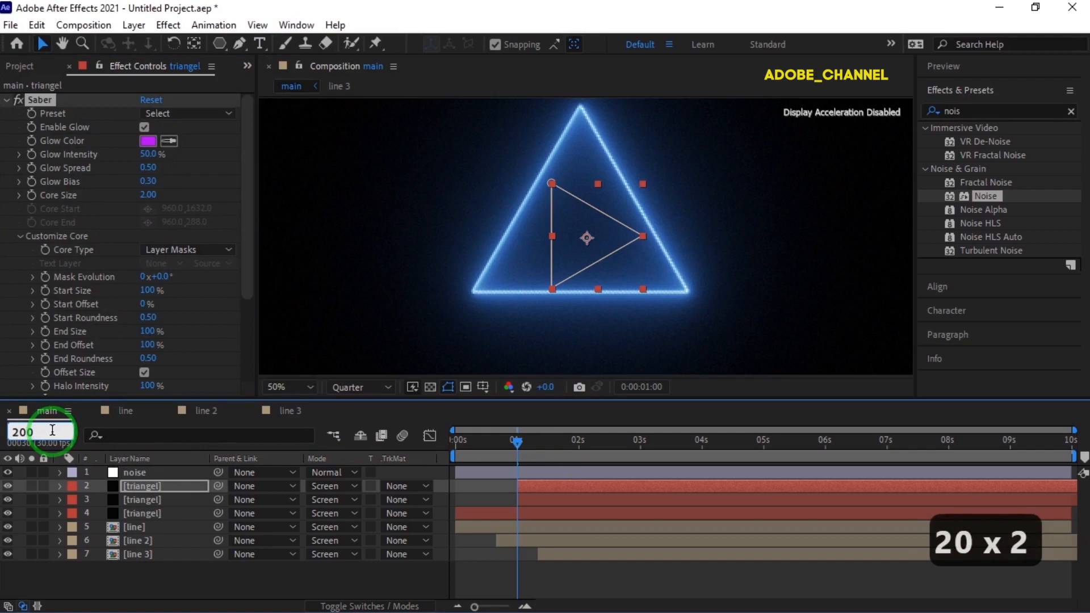
pyautogui.press('Return')
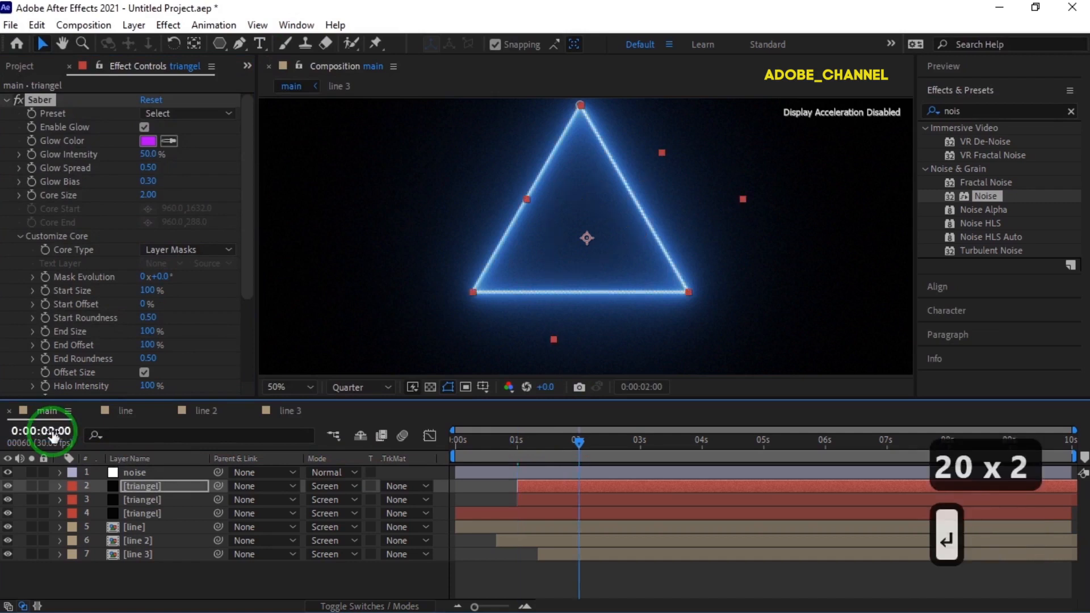
pyautogui.moveTo(542, 485); pyautogui.dragTo(604, 482)
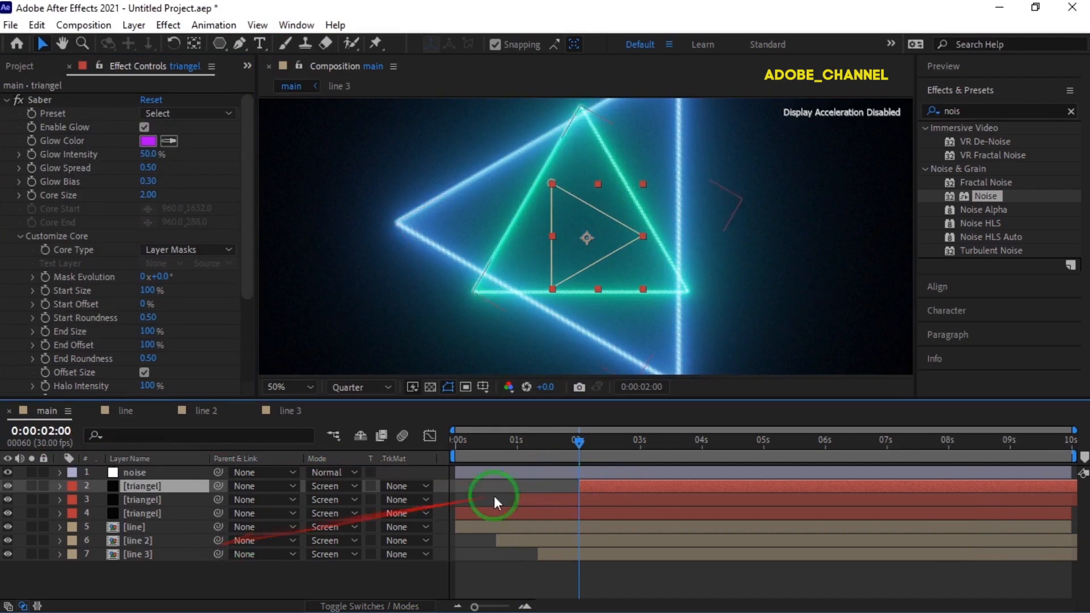
# - Play a preview of the main composition from the first frame to check the three staggered triangles
pyautogui.moveTo(578, 447); pyautogui.dragTo(398, 446)
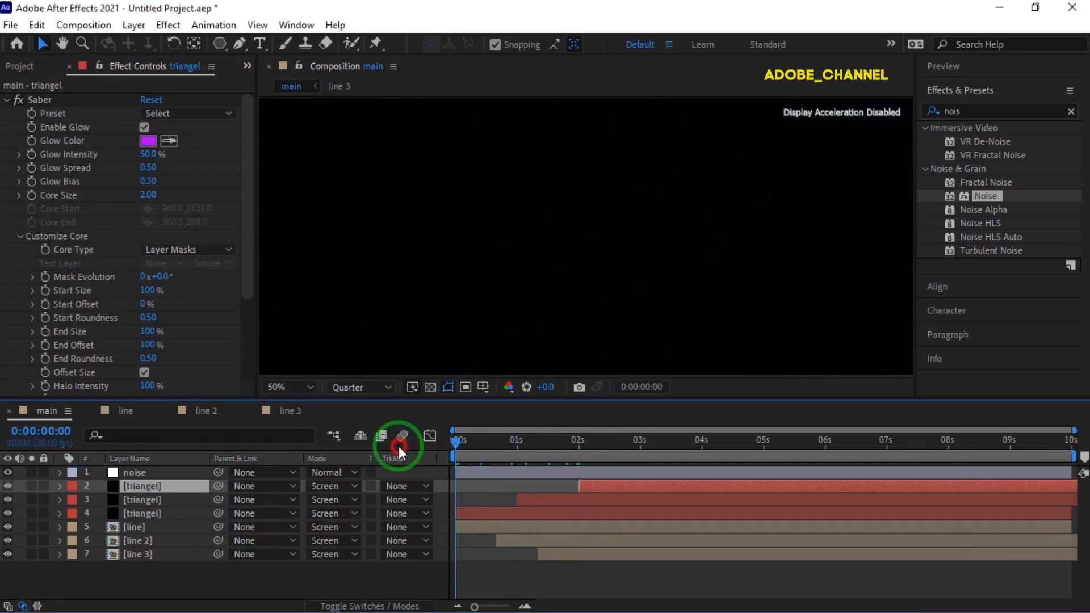
pyautogui.click(994, 72)
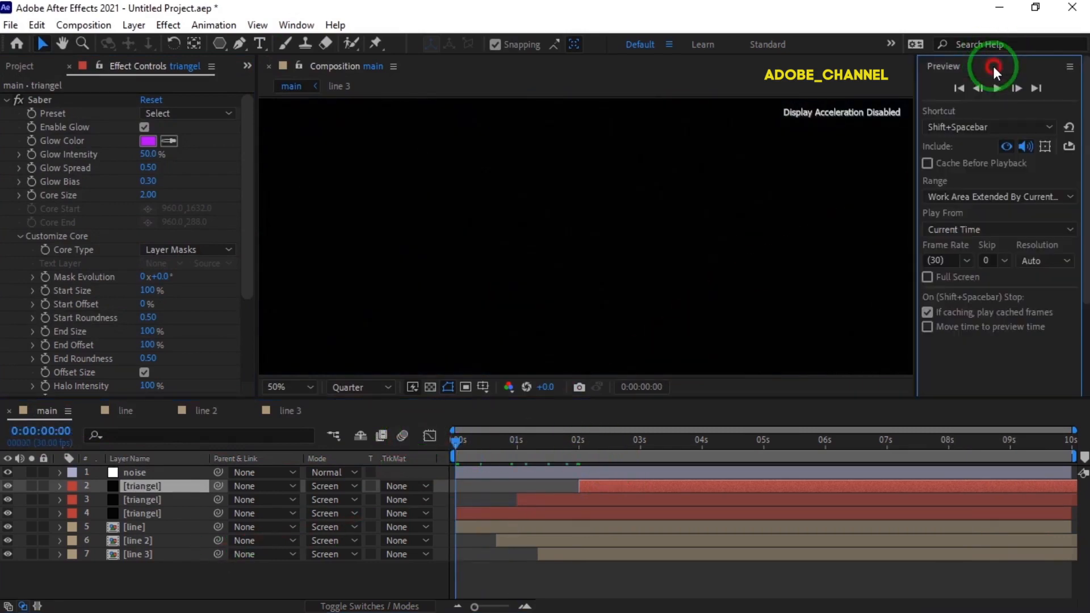
pyautogui.click(308, 387)
pyautogui.click(305, 105)
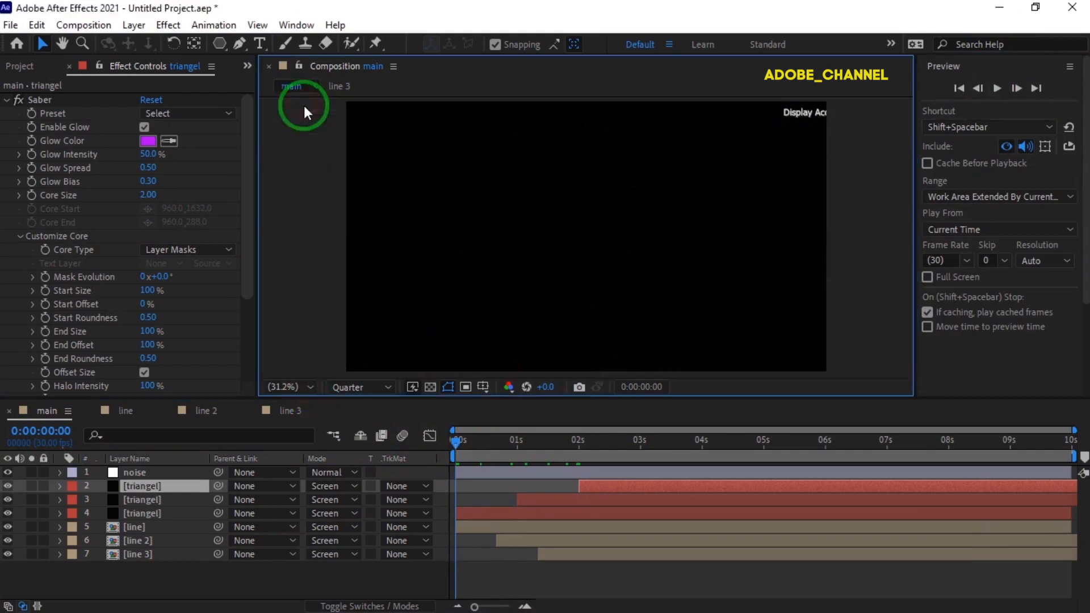
pyautogui.click(995, 89)
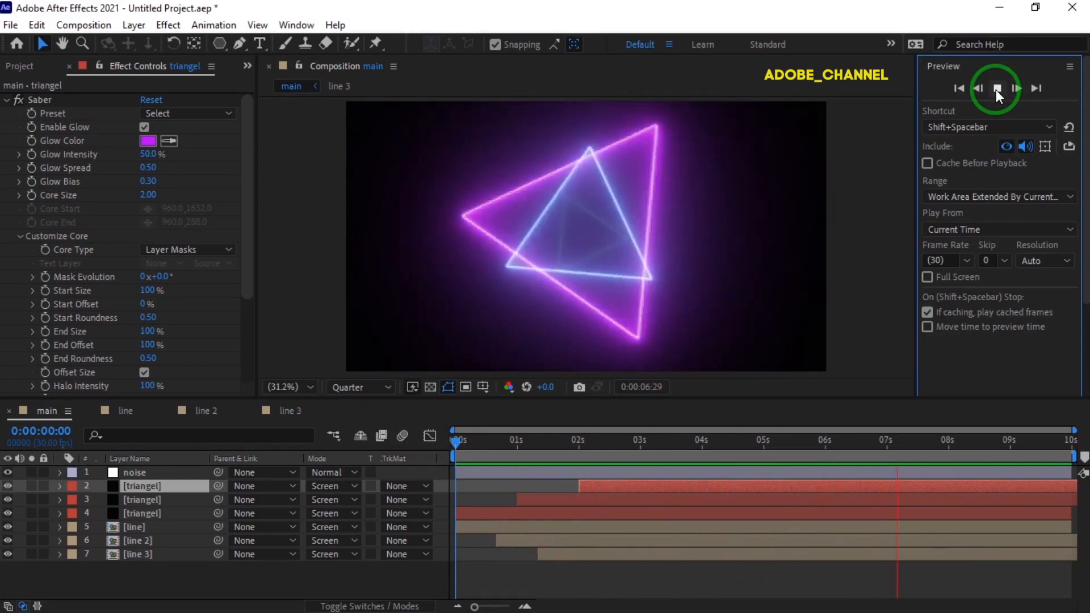
pyautogui.click(995, 90)
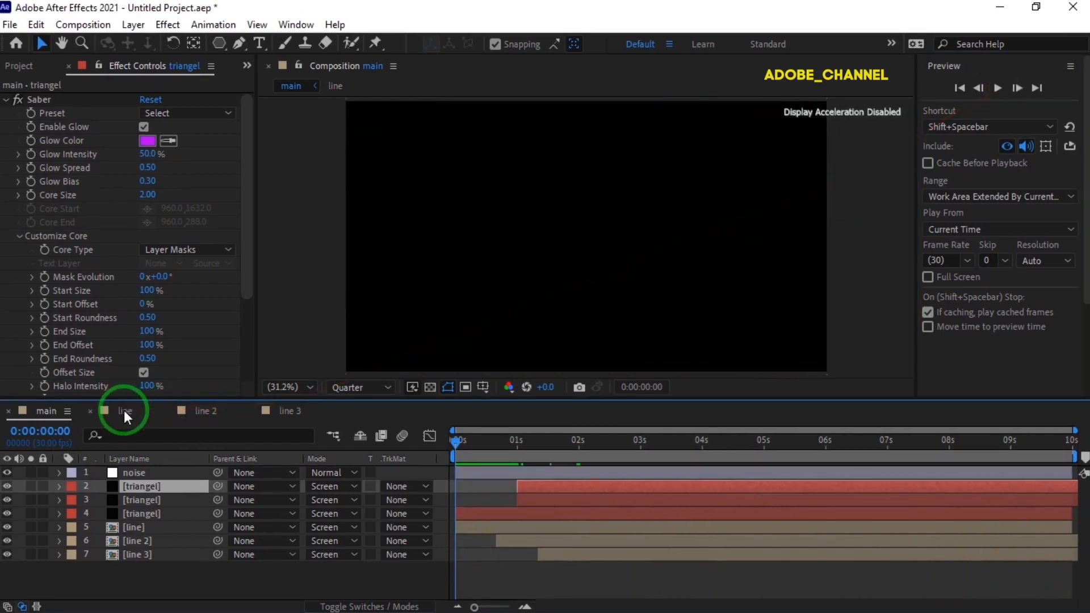
# - In the line composition, move the last Start Offset and End Offset keyframes to 2 and 2.5 seconds, and the first End Offset keyframe to 1 second
pyautogui.click(124, 410)
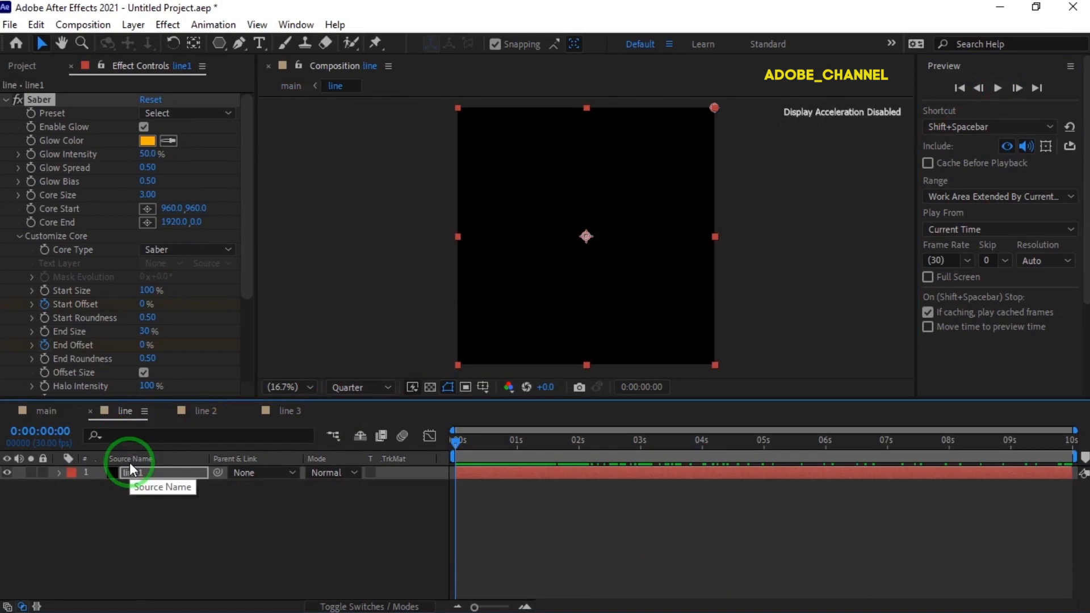
pyautogui.press('u')
pyautogui.moveTo(465, 454); pyautogui.dragTo(578, 452)
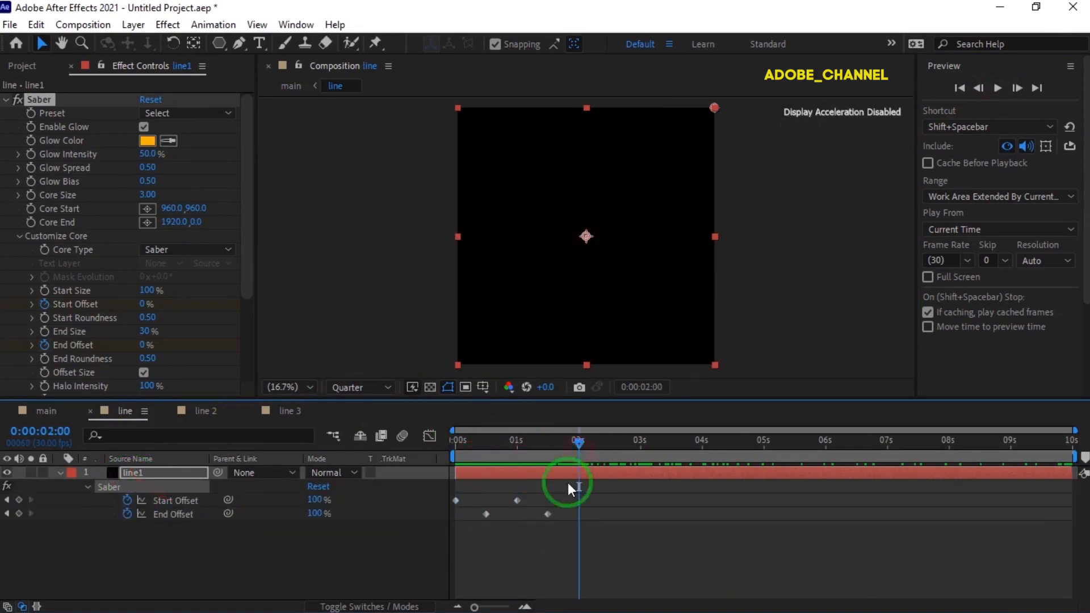
pyautogui.moveTo(567, 498)
pyautogui.mouseDown()
pyautogui.moveTo(512, 519)
pyautogui.moveTo(522, 502)
pyautogui.moveTo(582, 512)
pyautogui.mouseUp()
pyautogui.moveTo(567, 451); pyautogui.dragTo(518, 454)
pyautogui.moveTo(486, 514); pyautogui.dragTo(517, 519)
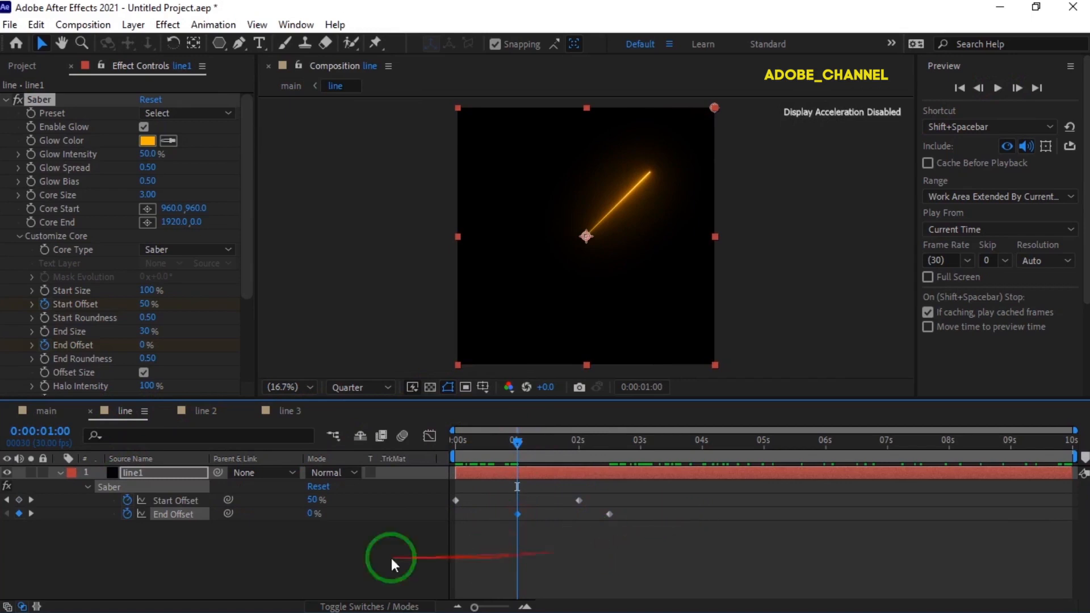
# - In the line 2 composition, move the last Start Offset and End Offset keyframes to 2 and 2.5 seconds, and the first End Offset keyframe to 1 second
pyautogui.click(199, 410)
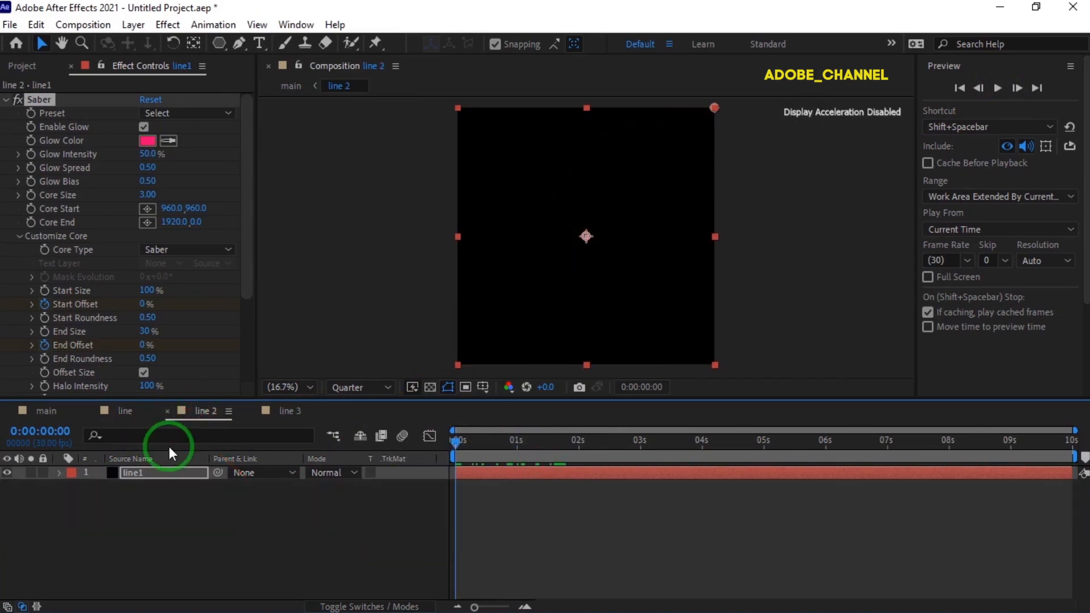
pyautogui.press('u')
pyautogui.moveTo(455, 442); pyautogui.dragTo(579, 458)
pyautogui.click(556, 520)
pyautogui.moveTo(557, 520); pyautogui.dragTo(579, 505)
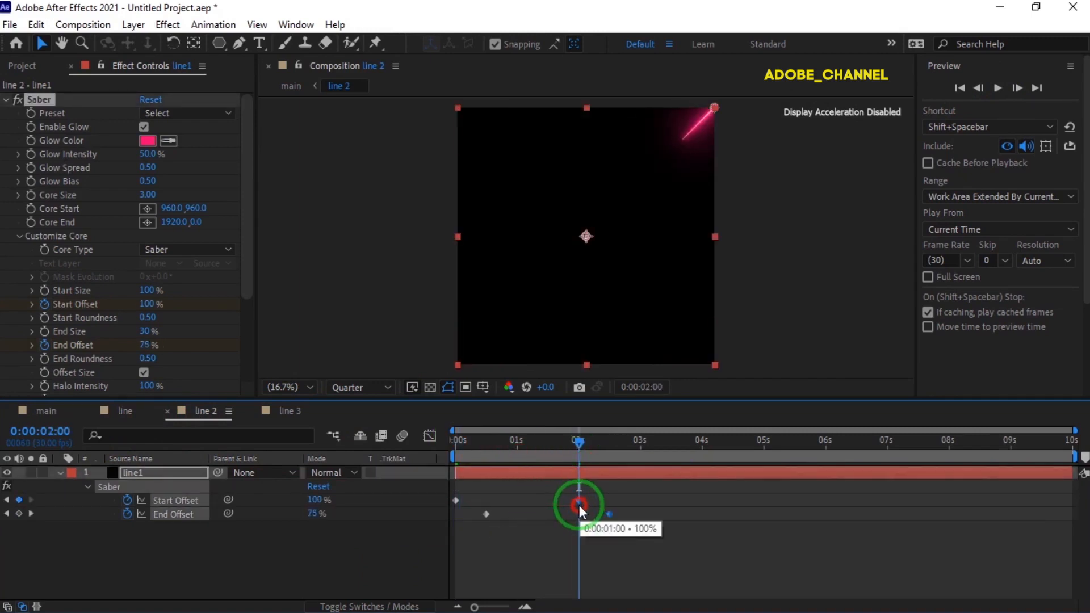
pyautogui.moveTo(579, 443); pyautogui.dragTo(516, 450)
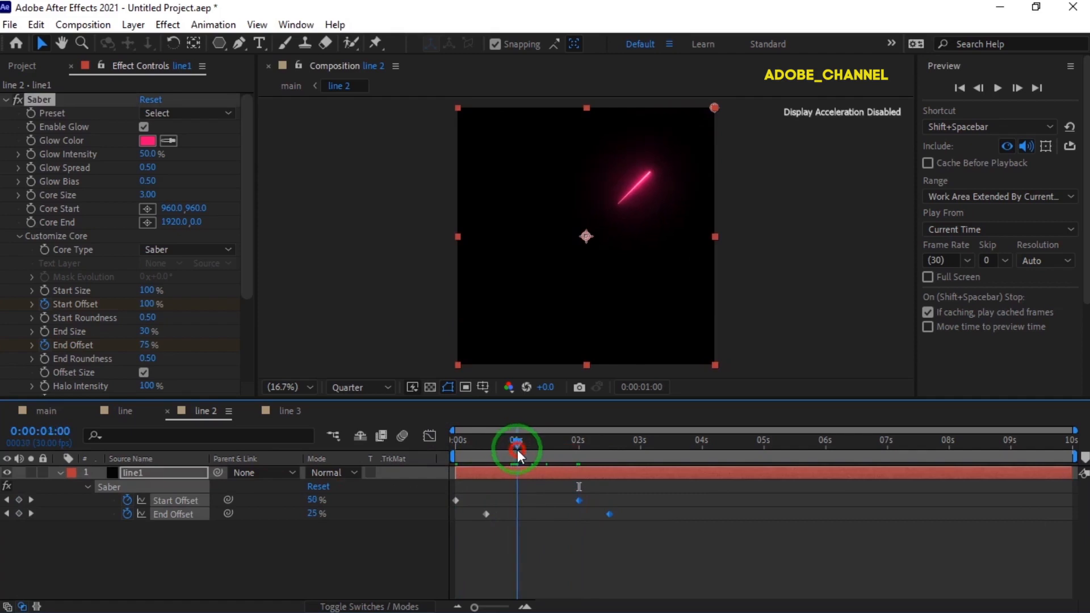
pyautogui.moveTo(485, 515); pyautogui.dragTo(510, 516)
# - In the line 3 composition, move the last Start Offset and End Offset keyframes to 2 and 2.5 seconds, and the first End Offset keyframe to 1 second
pyautogui.click(282, 410)
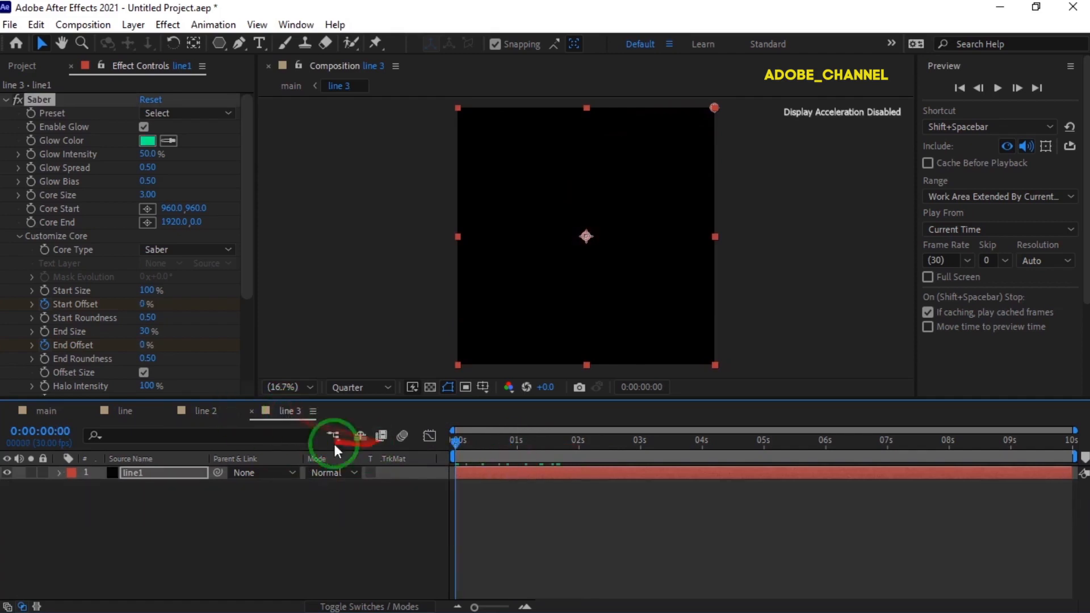
pyautogui.press('u')
pyautogui.moveTo(566, 496); pyautogui.dragTo(512, 517)
pyautogui.moveTo(471, 446); pyautogui.dragTo(579, 458)
pyautogui.moveTo(516, 500); pyautogui.dragTo(580, 509)
pyautogui.moveTo(539, 448); pyautogui.dragTo(517, 446)
pyautogui.moveTo(485, 513); pyautogui.dragTo(513, 519)
pyautogui.moveTo(518, 519); pyautogui.dragTo(519, 520)
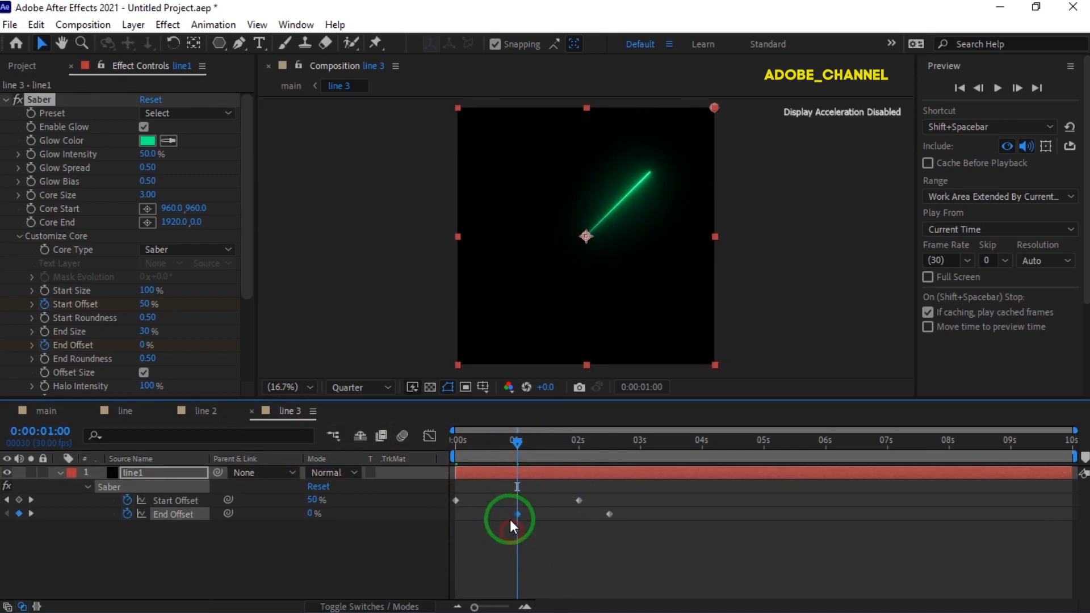
# - Return to the main composition and preview the retimed lines and triangles from the first frame
pyautogui.moveTo(519, 444); pyautogui.dragTo(420, 458)
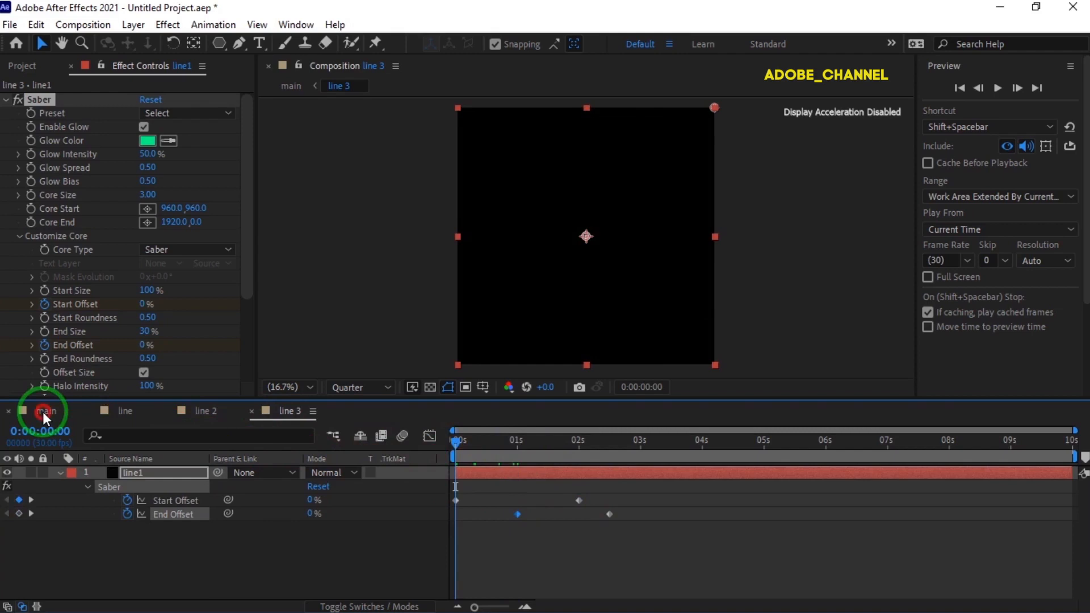
pyautogui.click(42, 411)
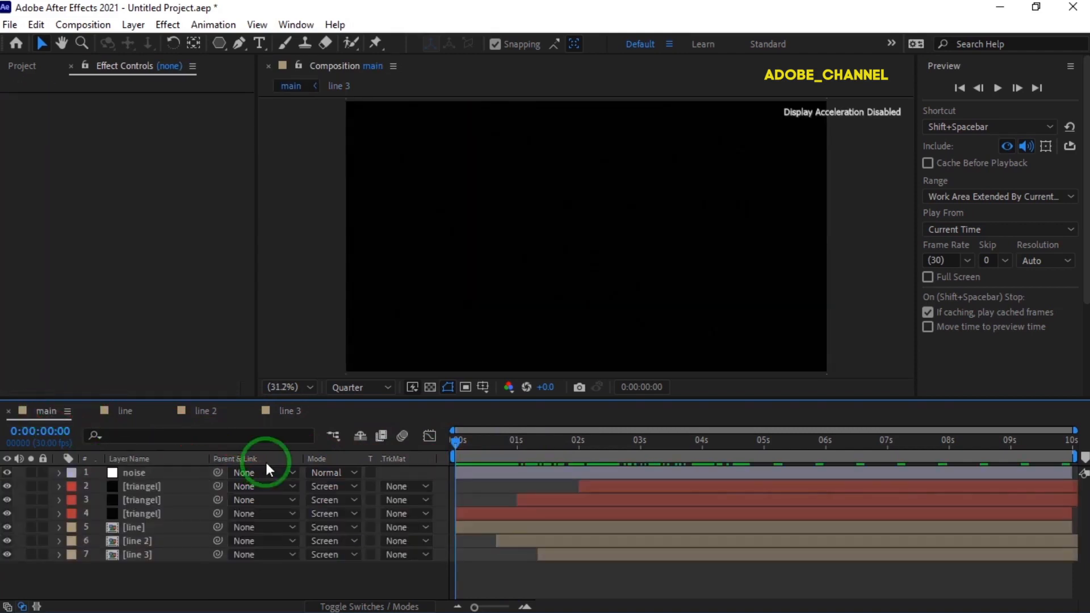
pyautogui.moveTo(456, 442); pyautogui.dragTo(456, 442)
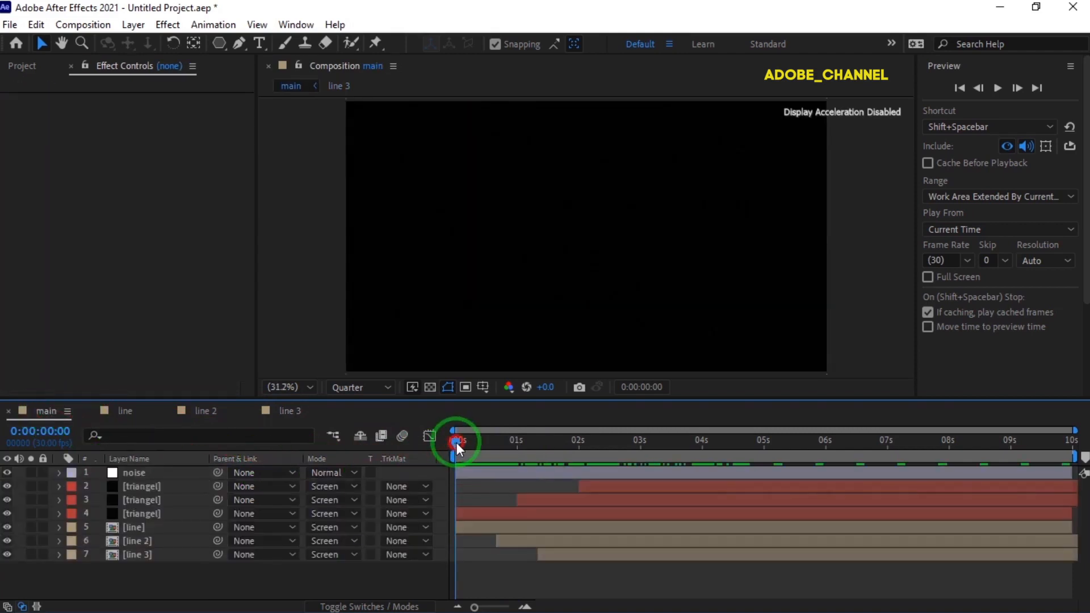
pyautogui.click(997, 91)
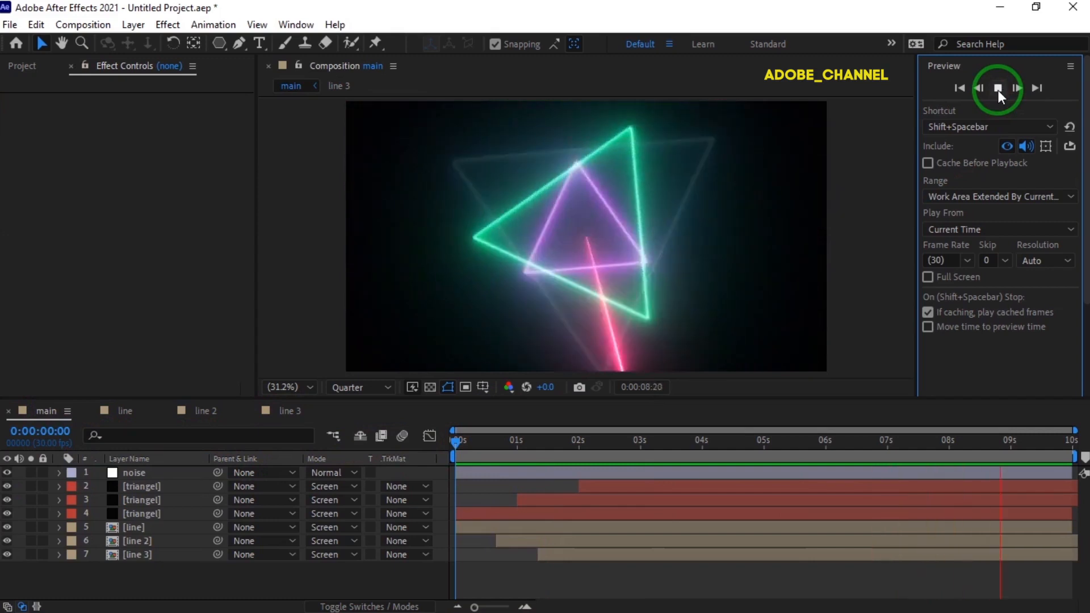
pyautogui.click(998, 91)
pyautogui.click(683, 370)
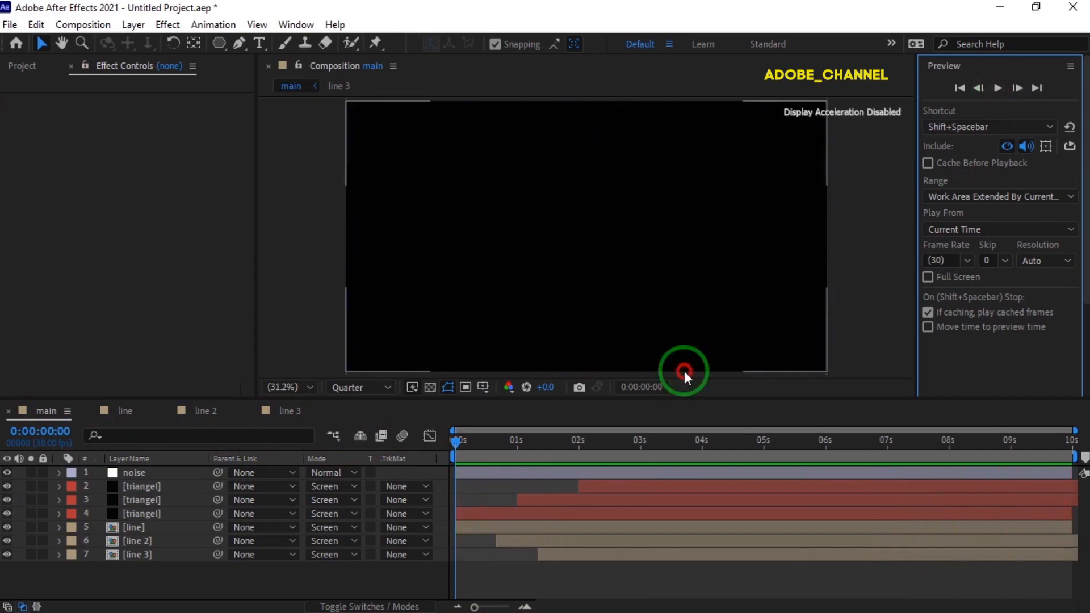